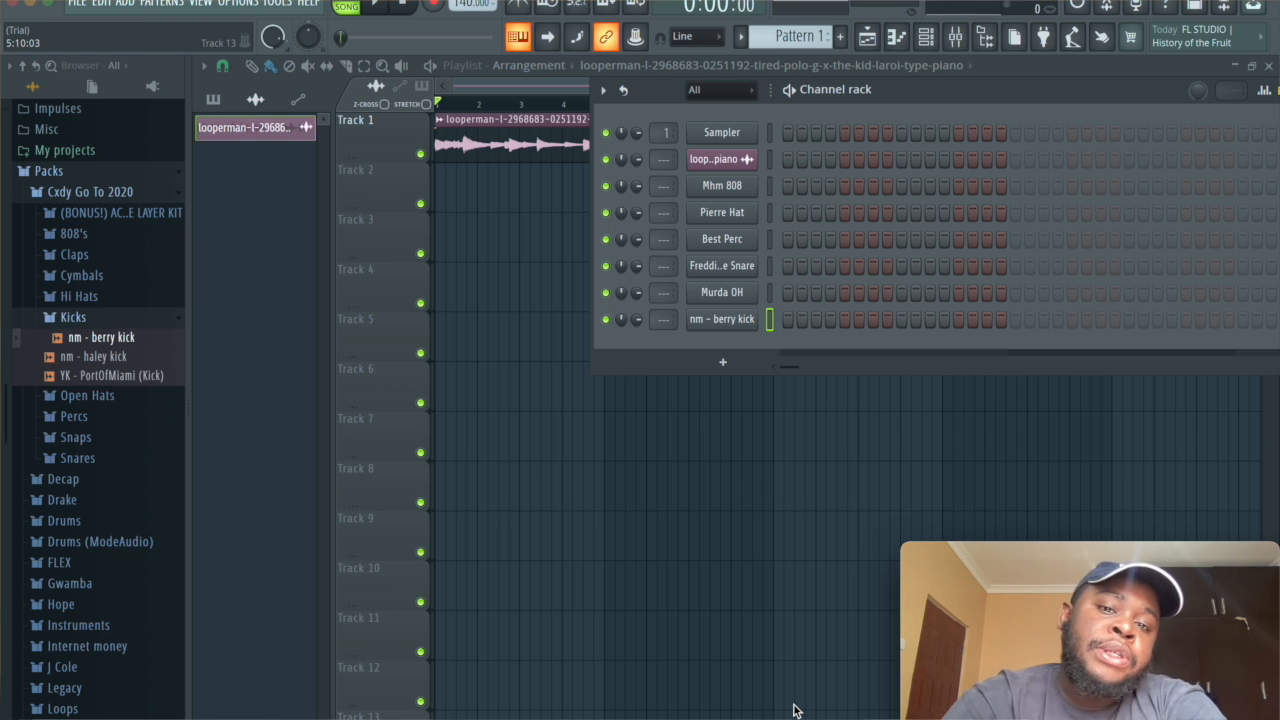
# Step: Bring up the Playlist and play through the piano loop to hear it
pyautogui.click(511, 145)
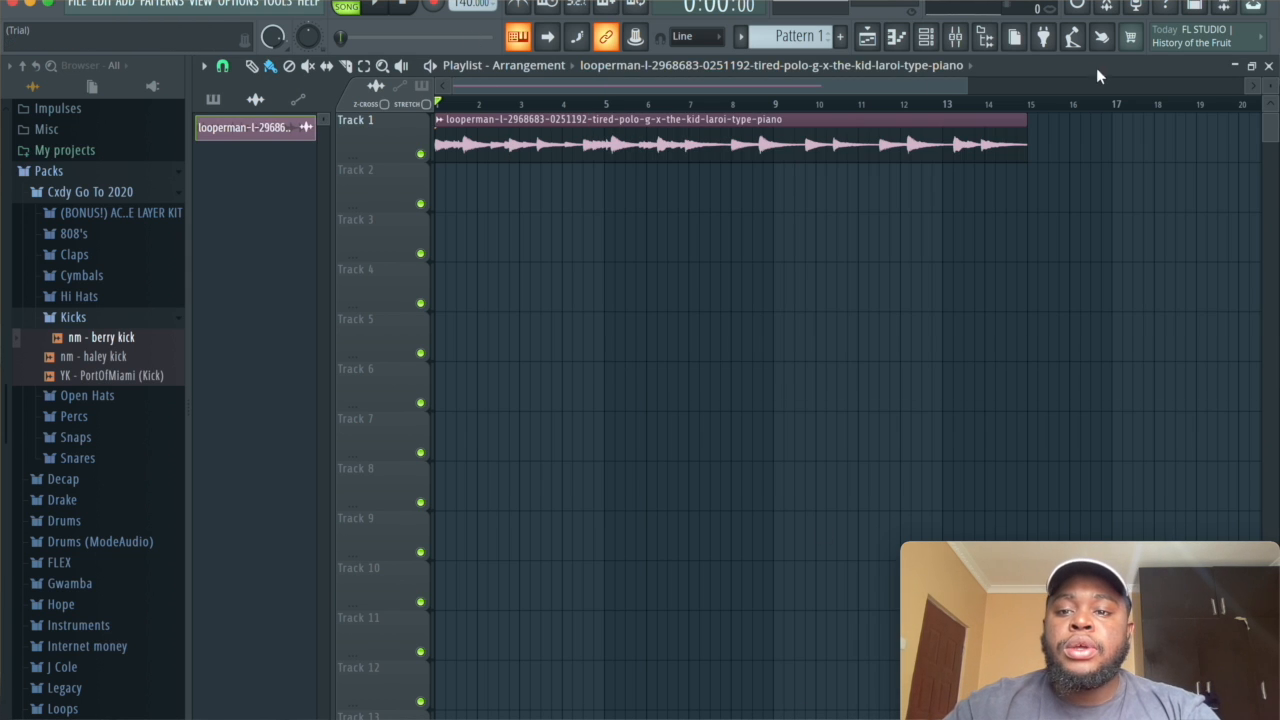
pyautogui.click(928, 40)
pyautogui.click(867, 39)
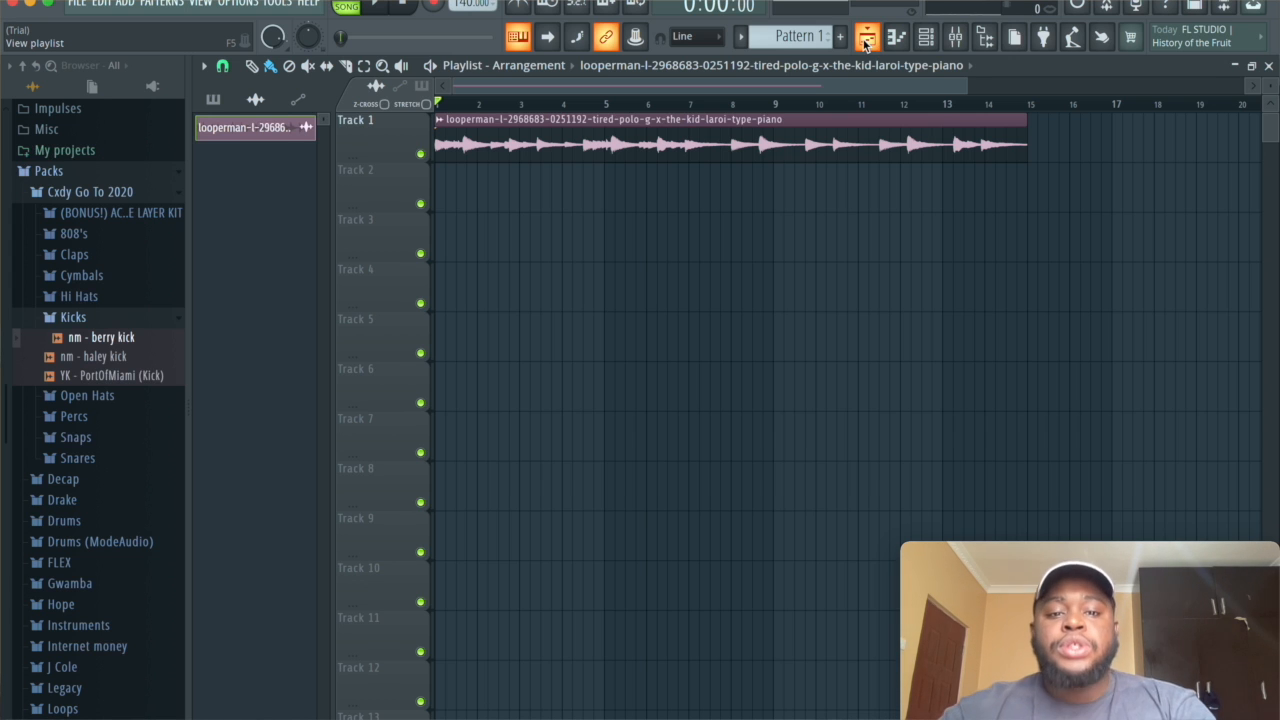
pyautogui.press('space')
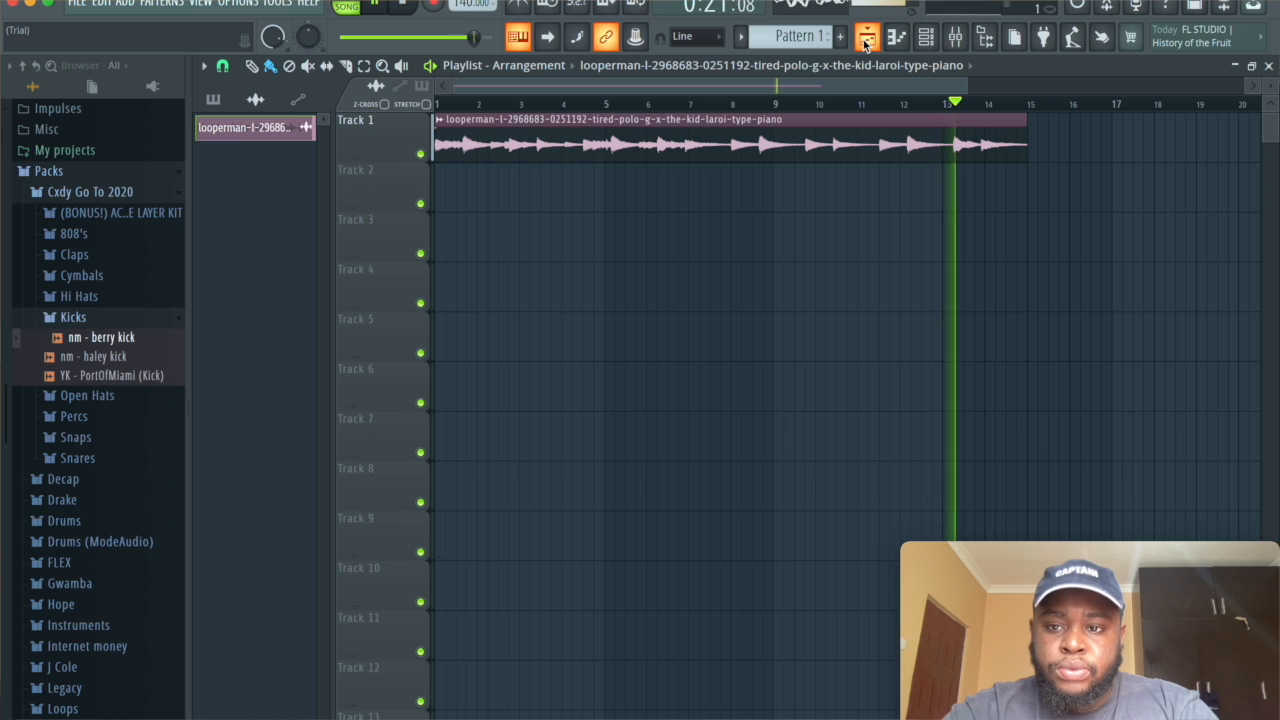
pyautogui.press('space')
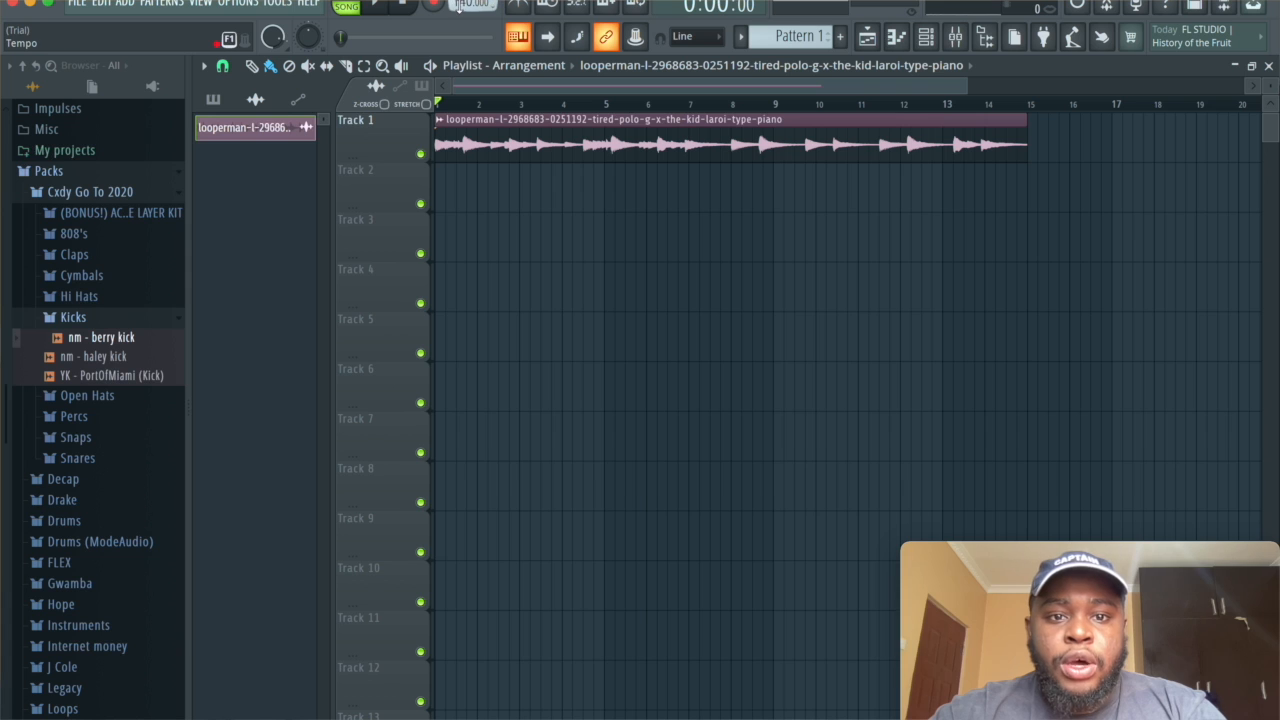
# Step: Set the project tempo to 160 BPM and slice the piano loop on Track 1 at bar 9
pyautogui.moveTo(465, 4); pyautogui.dragTo(465, 1)
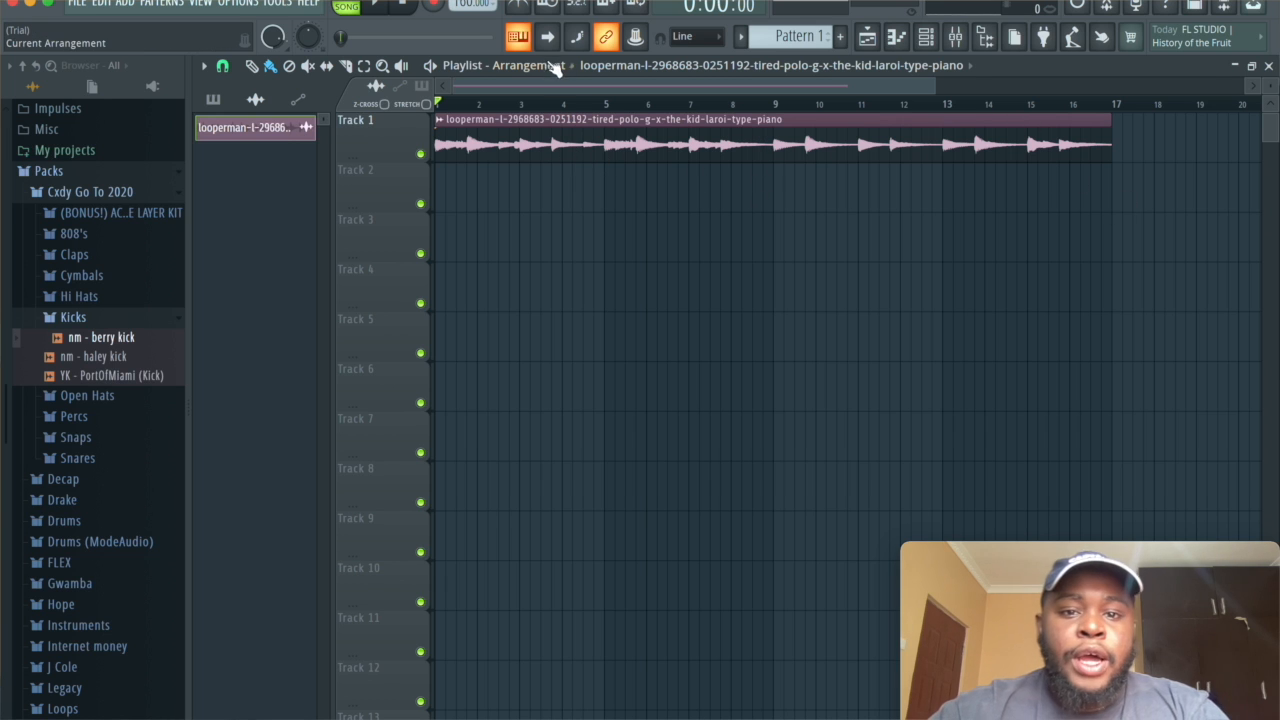
pyautogui.click(346, 66)
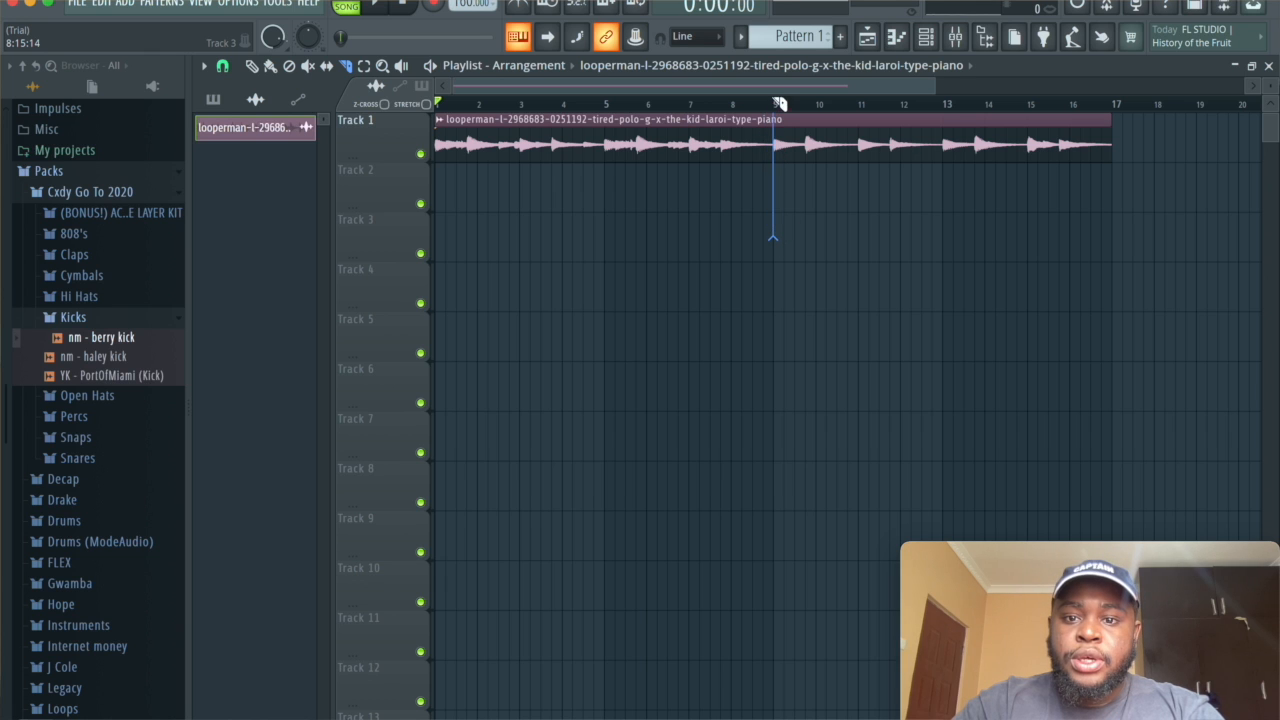
pyautogui.moveTo(784, 97); pyautogui.dragTo(777, 97)
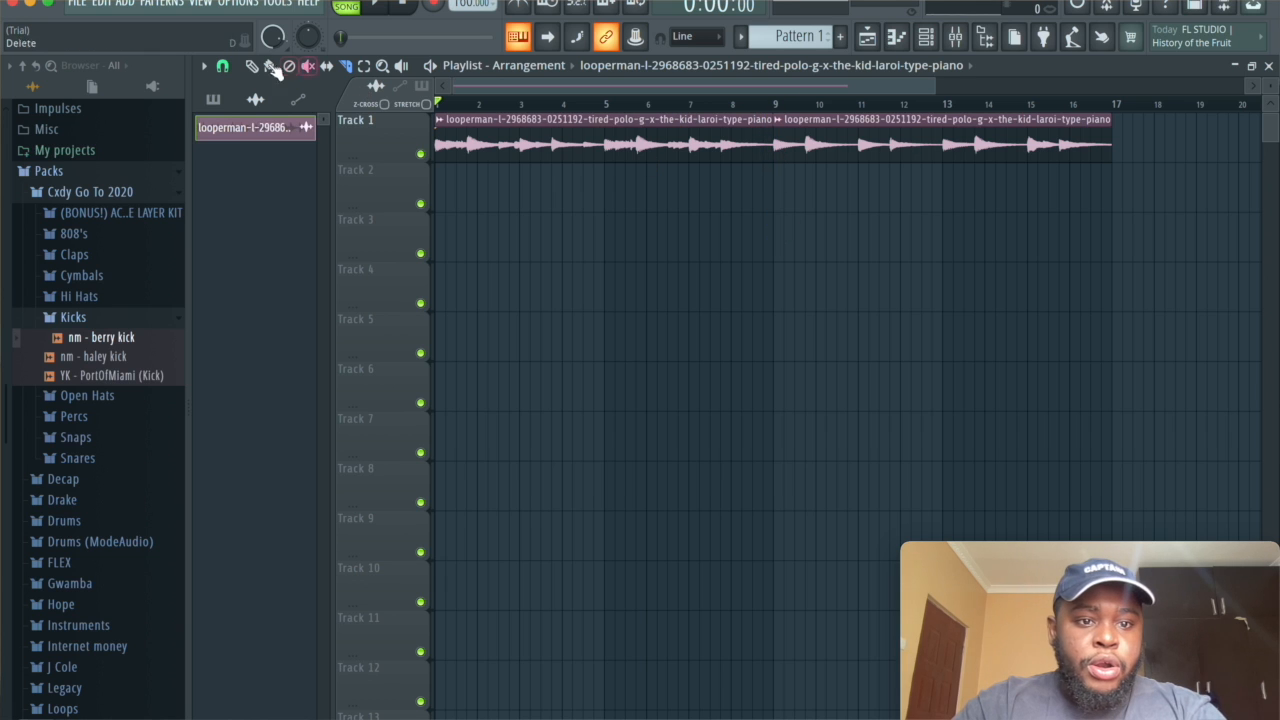
# Step: Swap the loop's halves, placing the second half on Track 2 at bar 1 and the first half on Track 1 at bar 9
pyautogui.moveTo(886, 129); pyautogui.dragTo(886, 177)
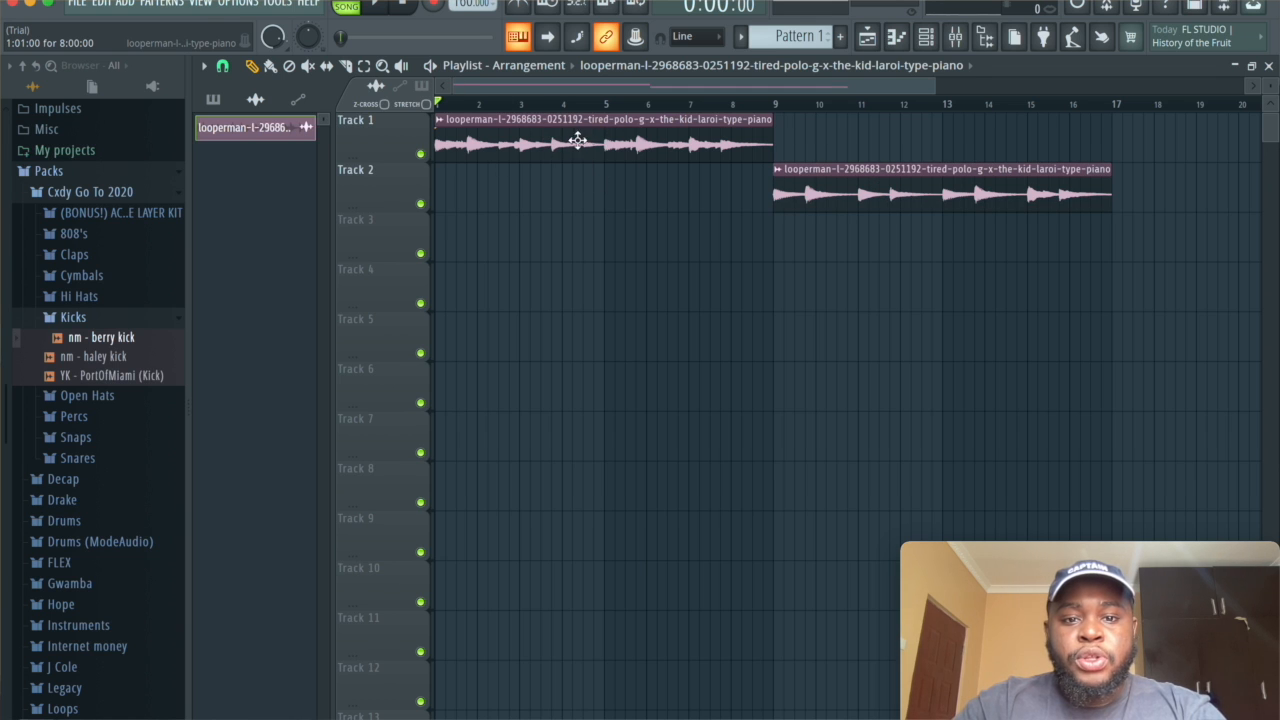
pyautogui.moveTo(818, 190); pyautogui.dragTo(834, 148)
pyautogui.moveTo(929, 88); pyautogui.dragTo(718, 118)
pyautogui.moveTo(934, 87); pyautogui.dragTo(1242, 88)
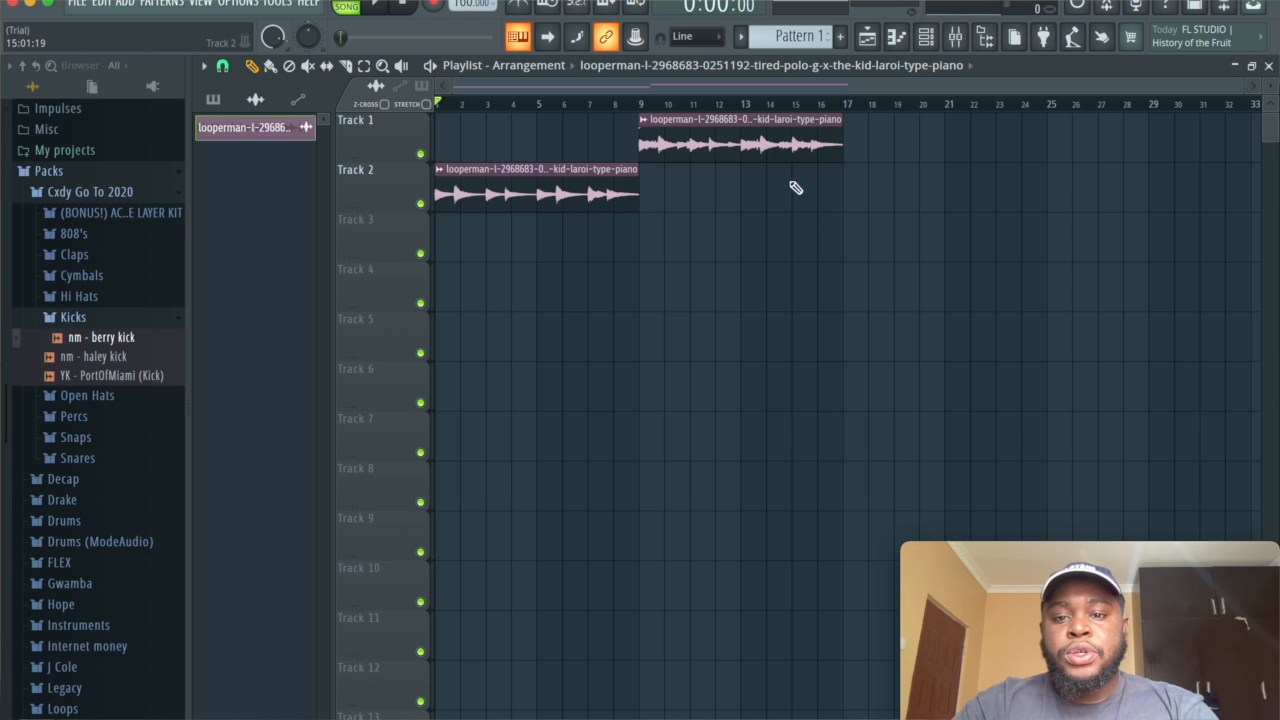
# Step: Duplicate the Track 1 loop clip so it continues to bar 25, and place Pattern 1 on Track 3 at bar 9
pyautogui.moveTo(784, 204); pyautogui.dragTo(750, 118)
pyautogui.hotkey('ctrl', 'b')
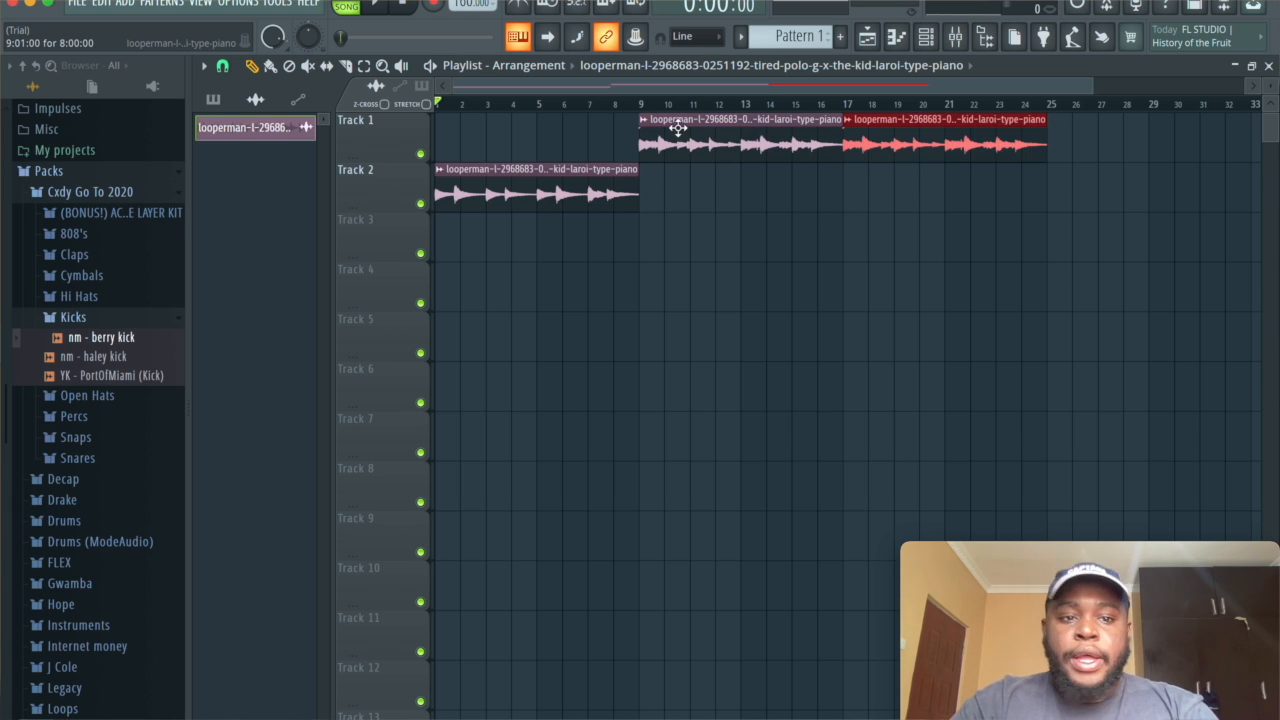
pyautogui.click(213, 99)
pyautogui.moveTo(223, 129); pyautogui.dragTo(632, 266)
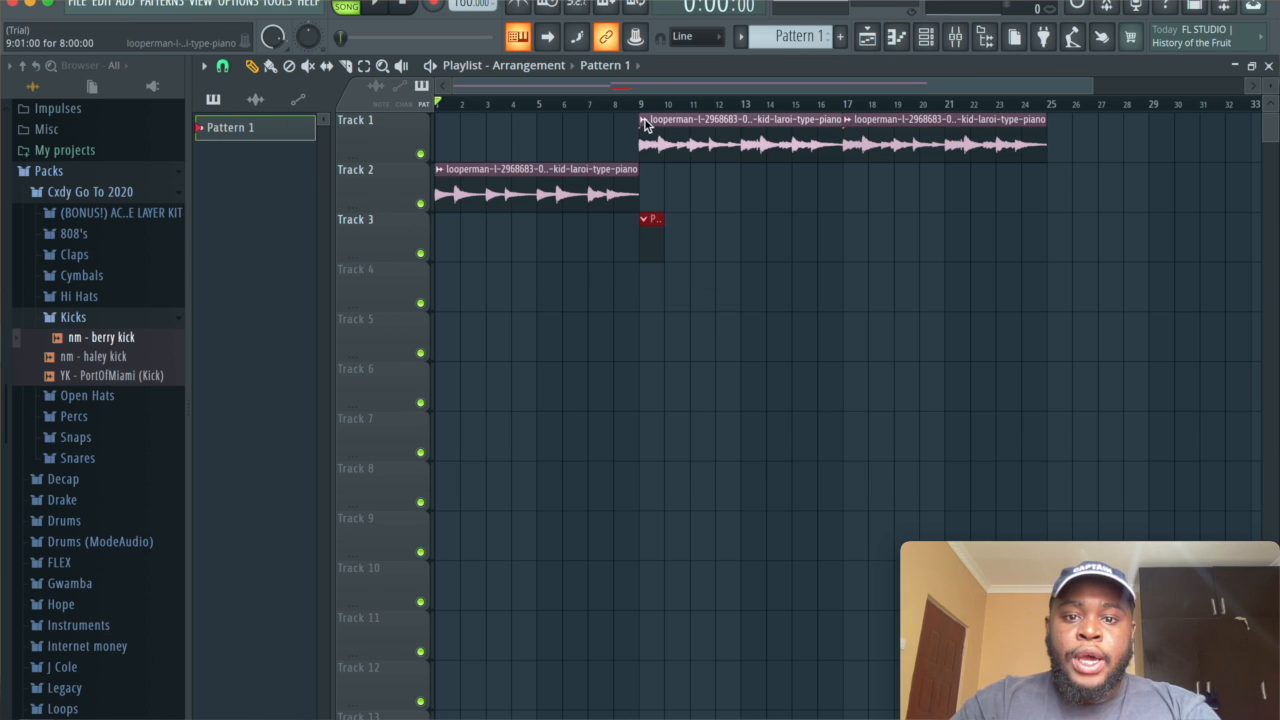
# Step: Route all Channel rack channels to their own mixer tracks, starting from Insert 1
pyautogui.click(938, 42)
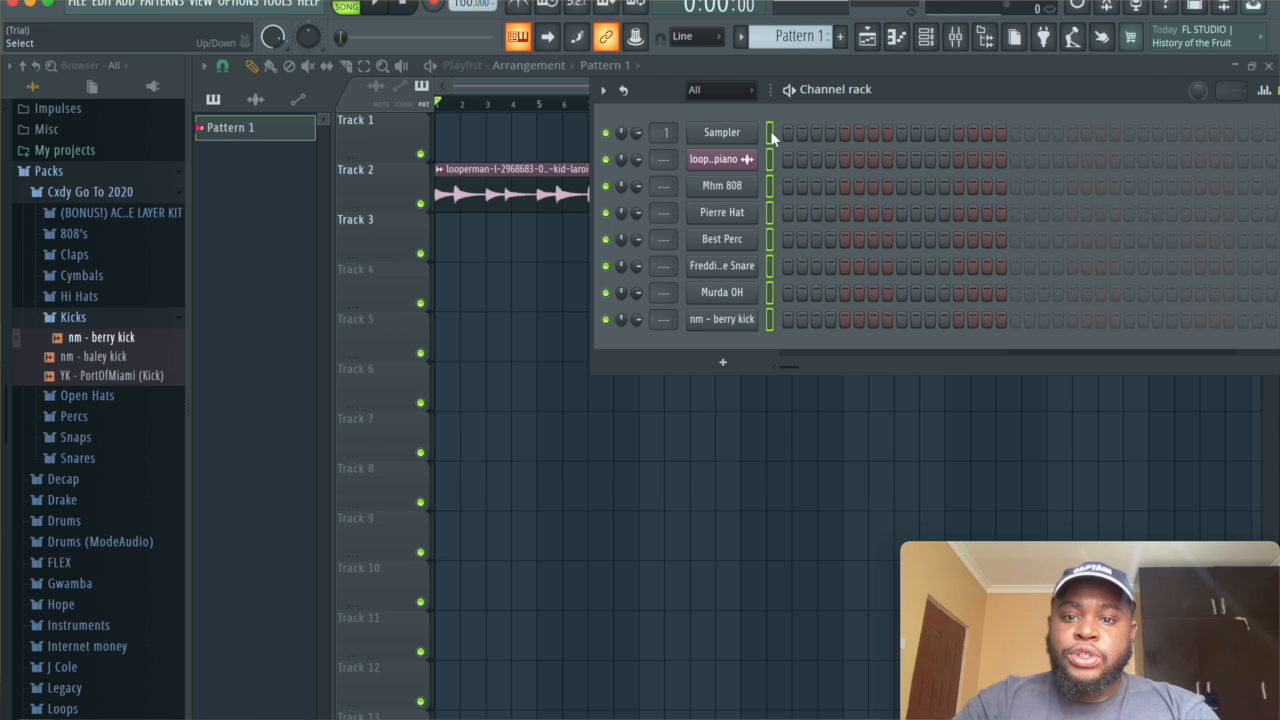
pyautogui.click(955, 37)
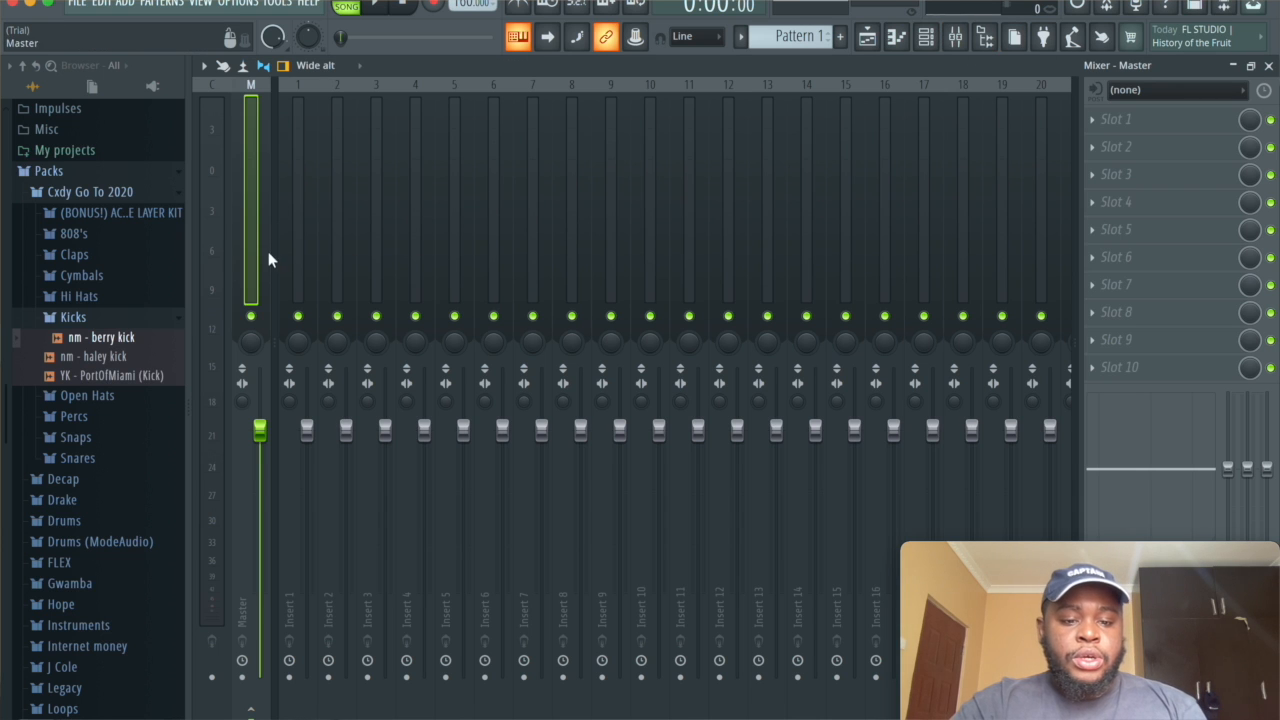
pyautogui.click(303, 252)
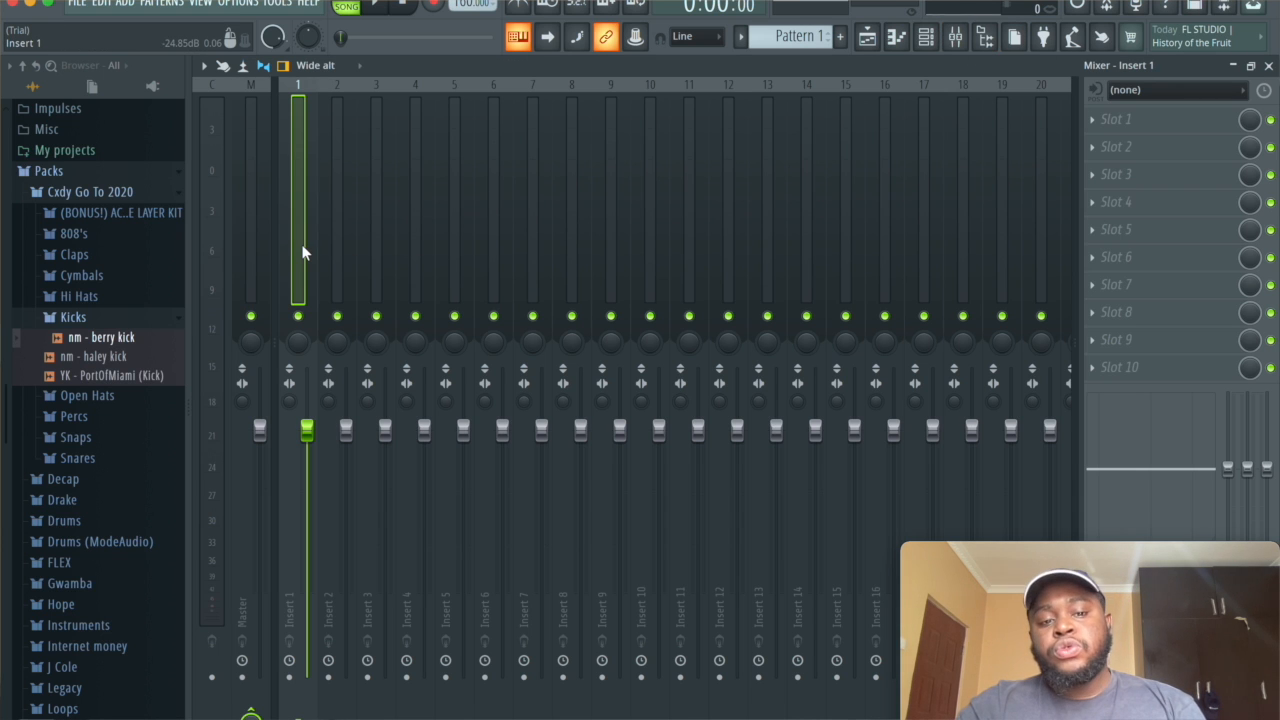
pyautogui.press('shift+super+l')
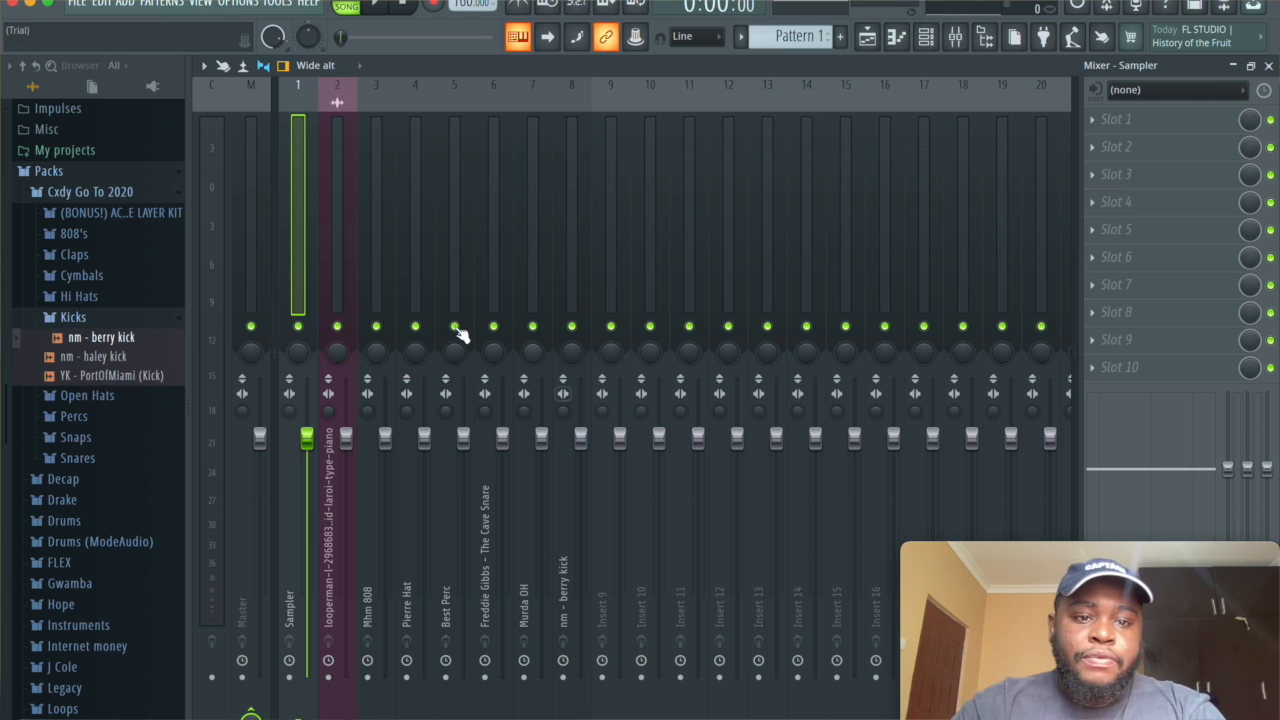
# Step: Load Wave Candy into the first effect slot of the piano loop's mixer track
pyautogui.click(326, 245)
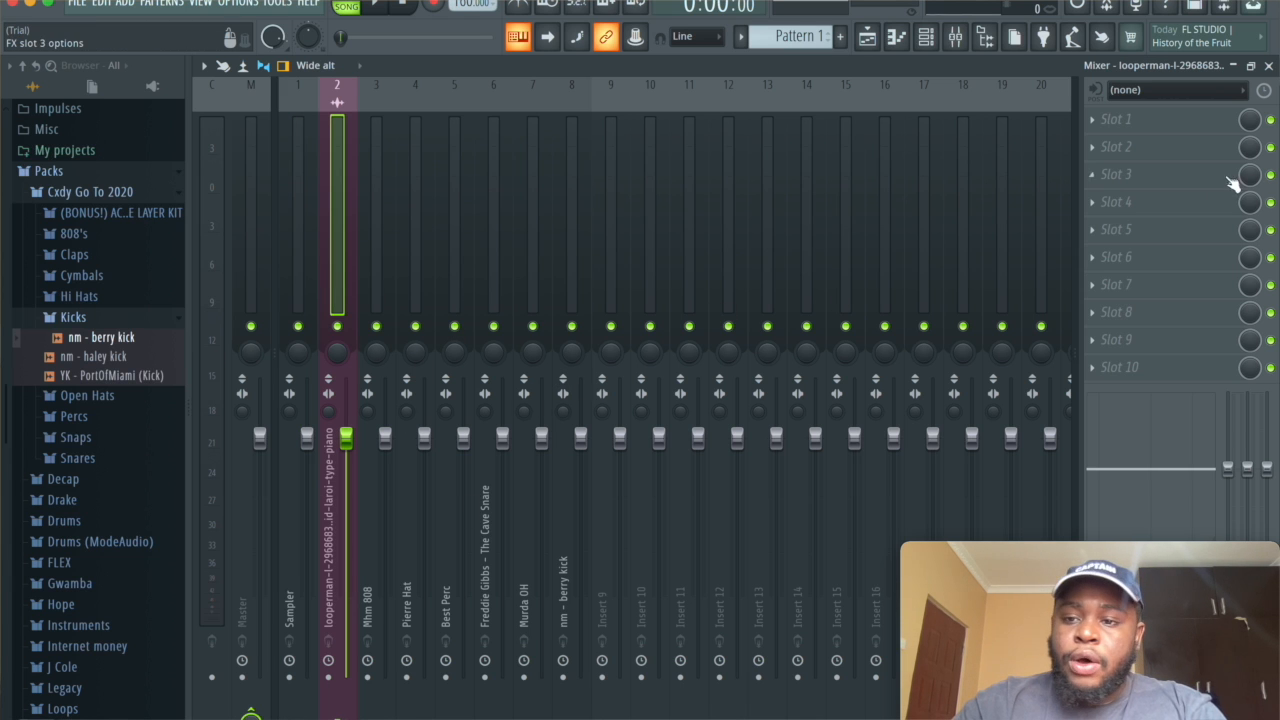
pyautogui.click(1128, 122)
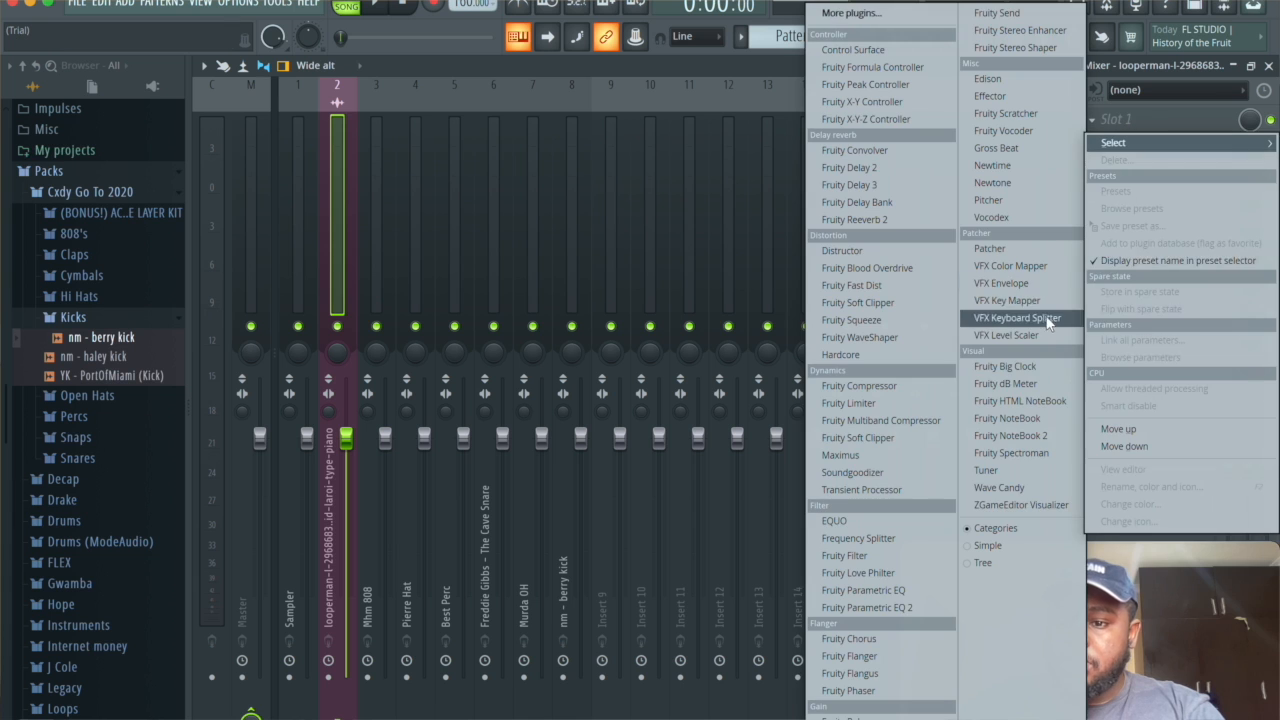
pyautogui.click(1013, 489)
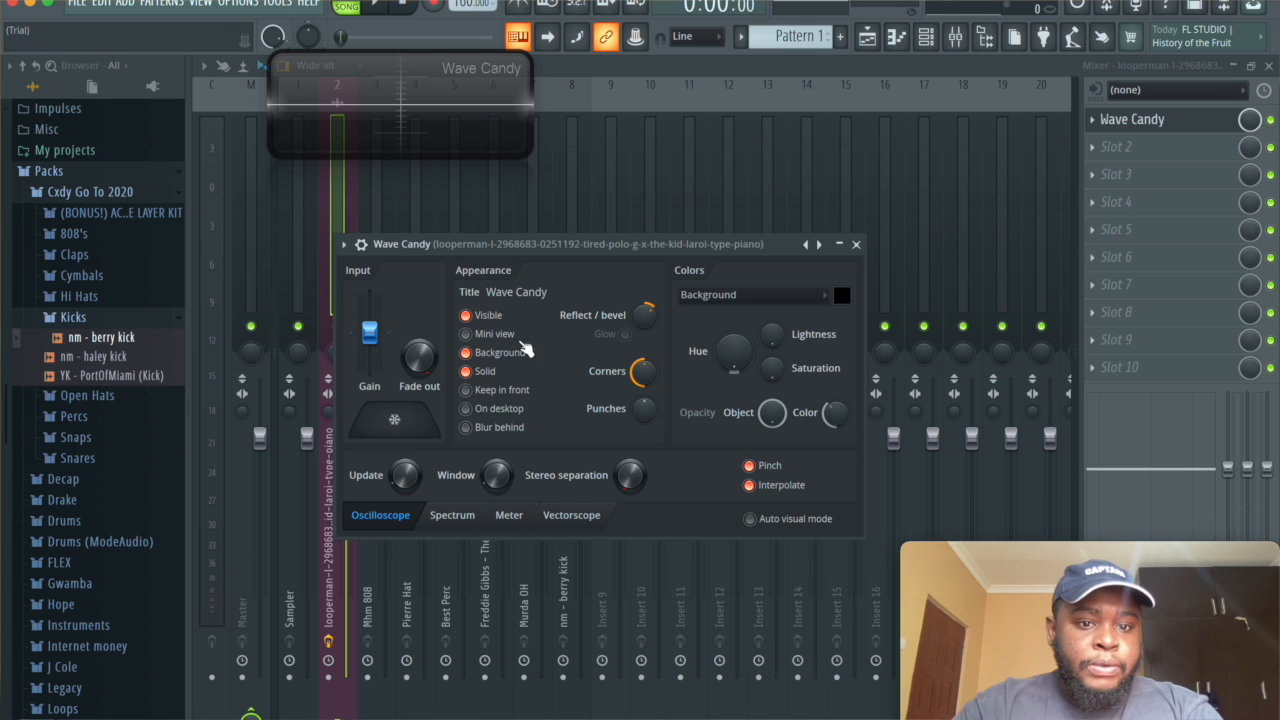
# Step: Switch Wave Candy to Spectrum mode with 8192 bands and adjust its scale to spread out the low frequencies
pyautogui.click(452, 516)
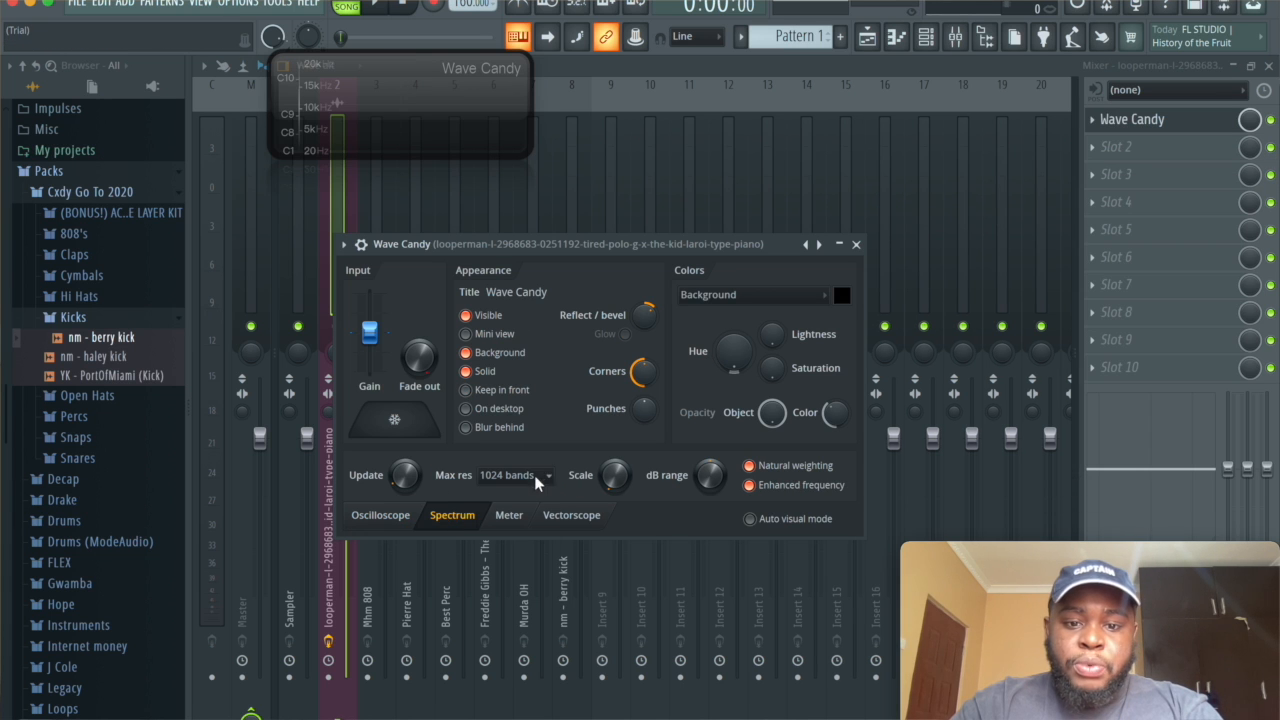
pyautogui.click(540, 477)
pyautogui.click(518, 634)
pyautogui.moveTo(615, 476); pyautogui.dragTo(615, 390)
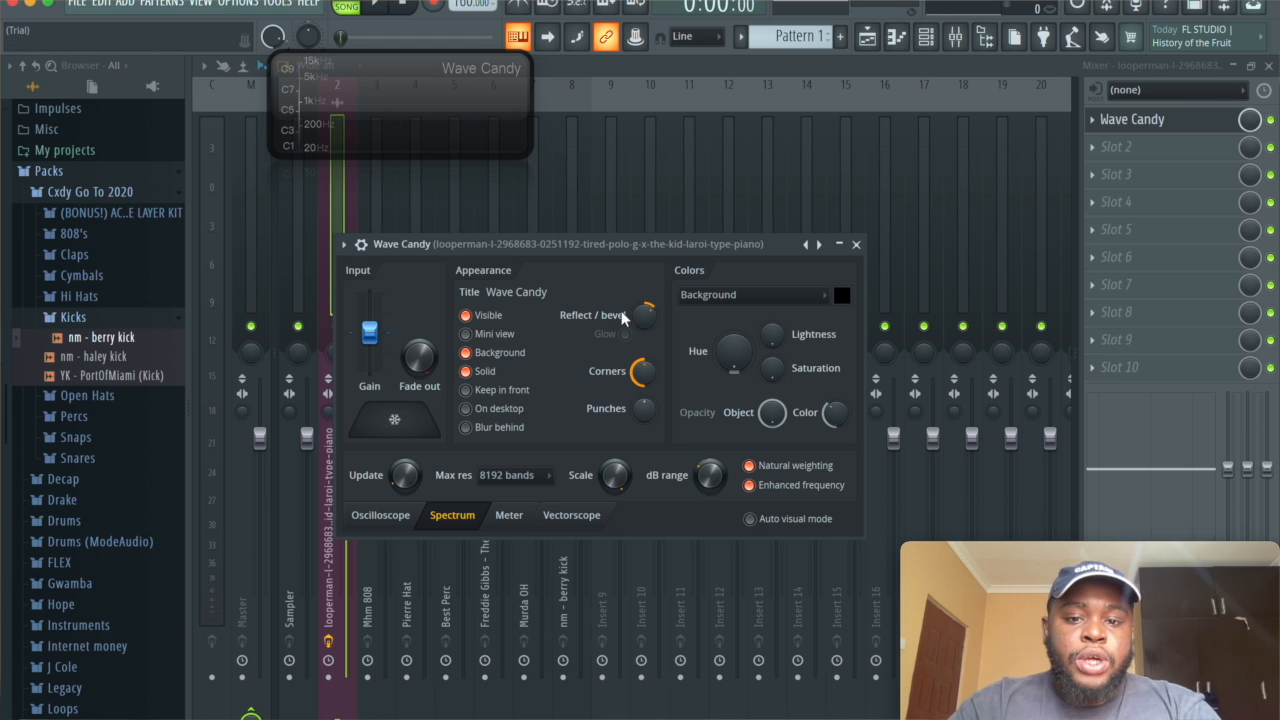
# Step: Enlarge the Wave Candy spectrum display so the keyboard and note scale are readable, and place it over the mixer
pyautogui.moveTo(615, 245); pyautogui.dragTo(760, 80)
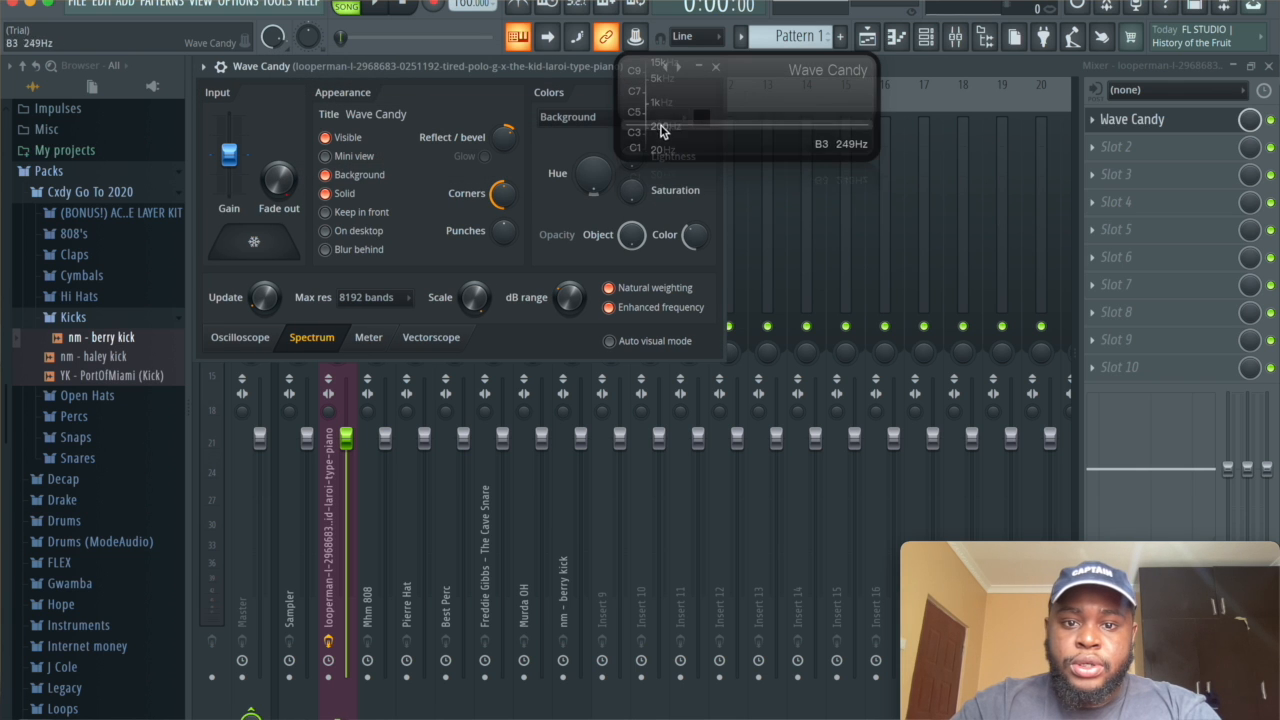
pyautogui.moveTo(615, 149); pyautogui.dragTo(279, 495)
pyautogui.moveTo(514, 388); pyautogui.dragTo(686, 417)
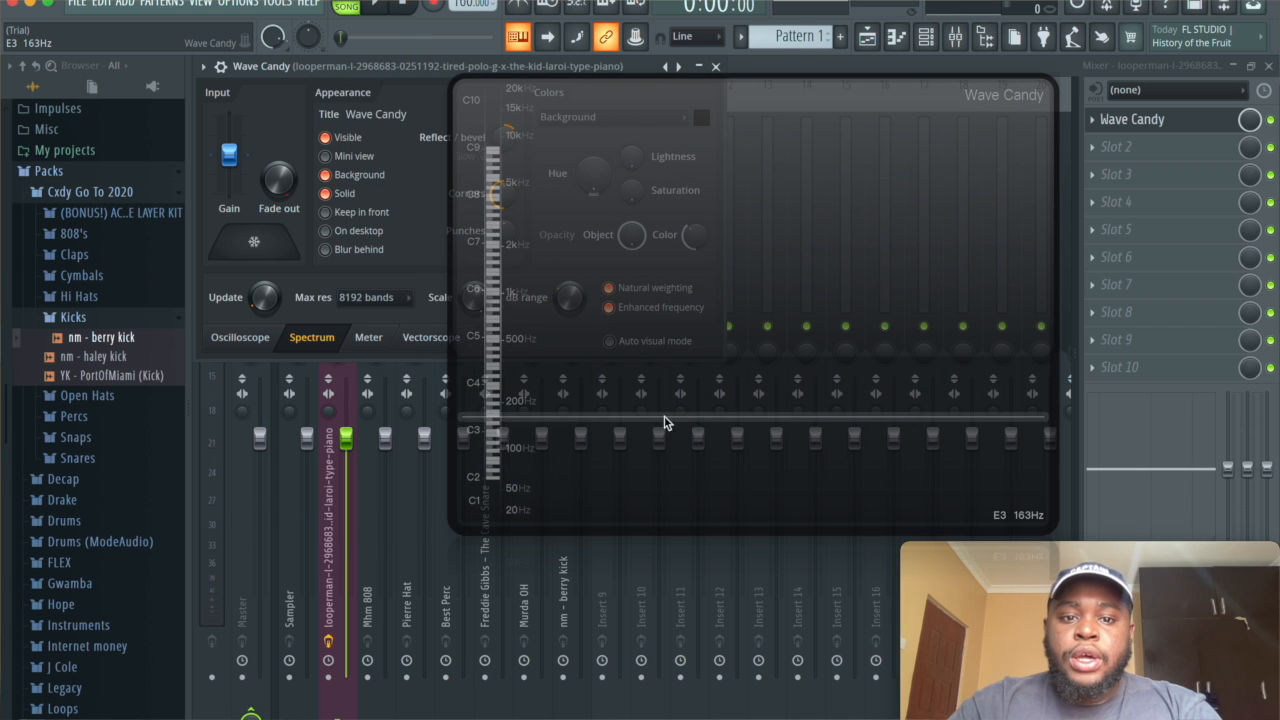
# Step: Set the Playlist playback position to bar 9, moving the Wave Candy display clear of the timeline
pyautogui.click(867, 40)
pyautogui.moveTo(701, 276); pyautogui.dragTo(366, 370)
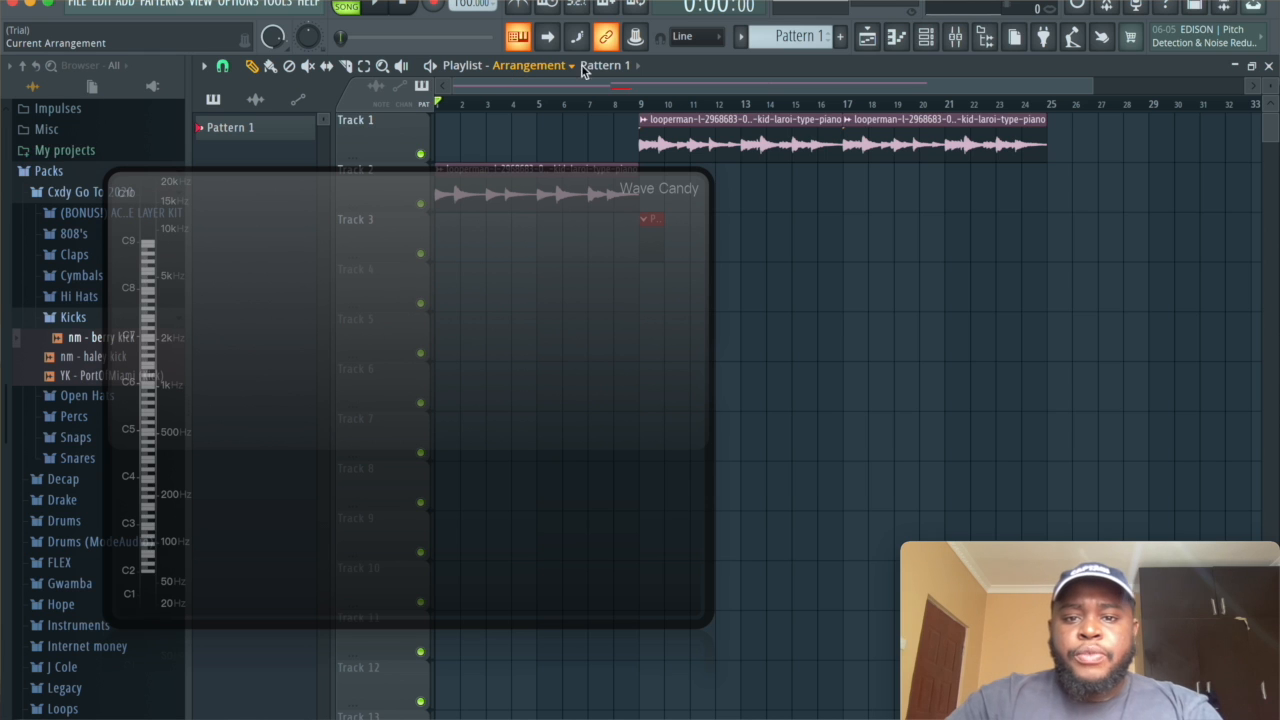
pyautogui.click(640, 104)
pyautogui.moveTo(573, 249); pyautogui.dragTo(807, 222)
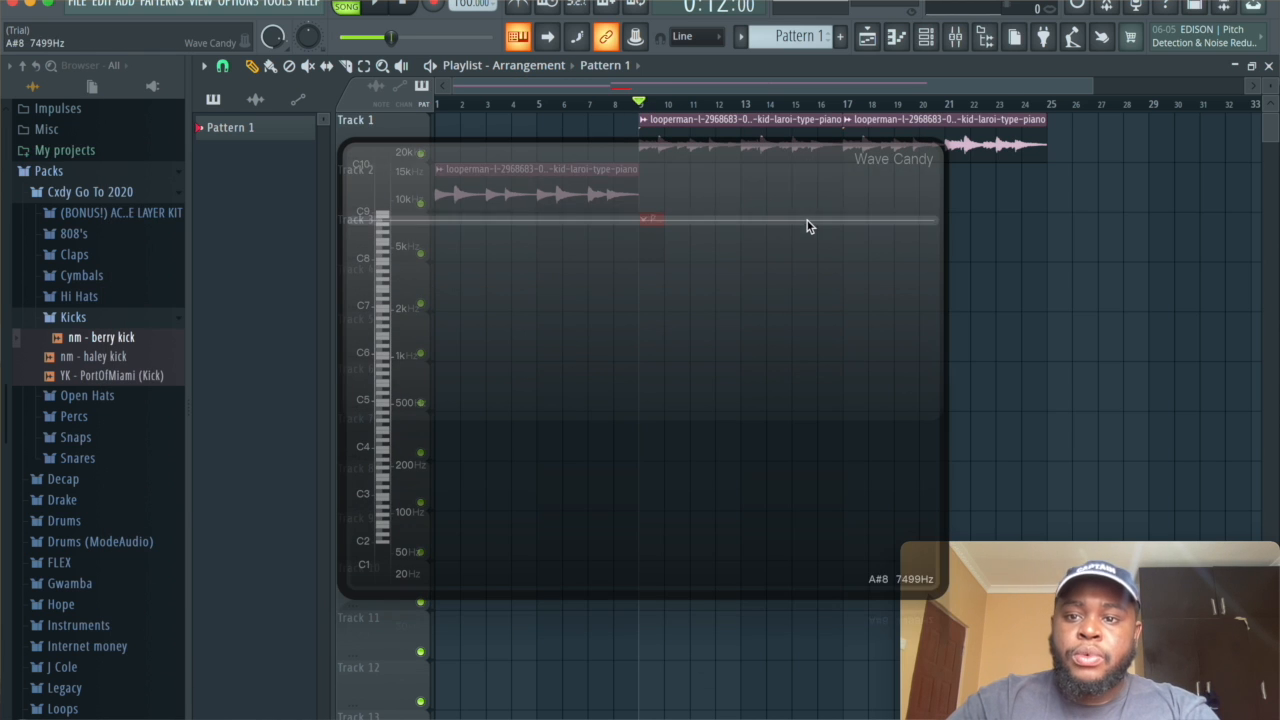
# Step: Reopen the Wave Candy settings, play the loop from bar 9, freeze its captured spectrum and stop playback
pyautogui.click(955, 37)
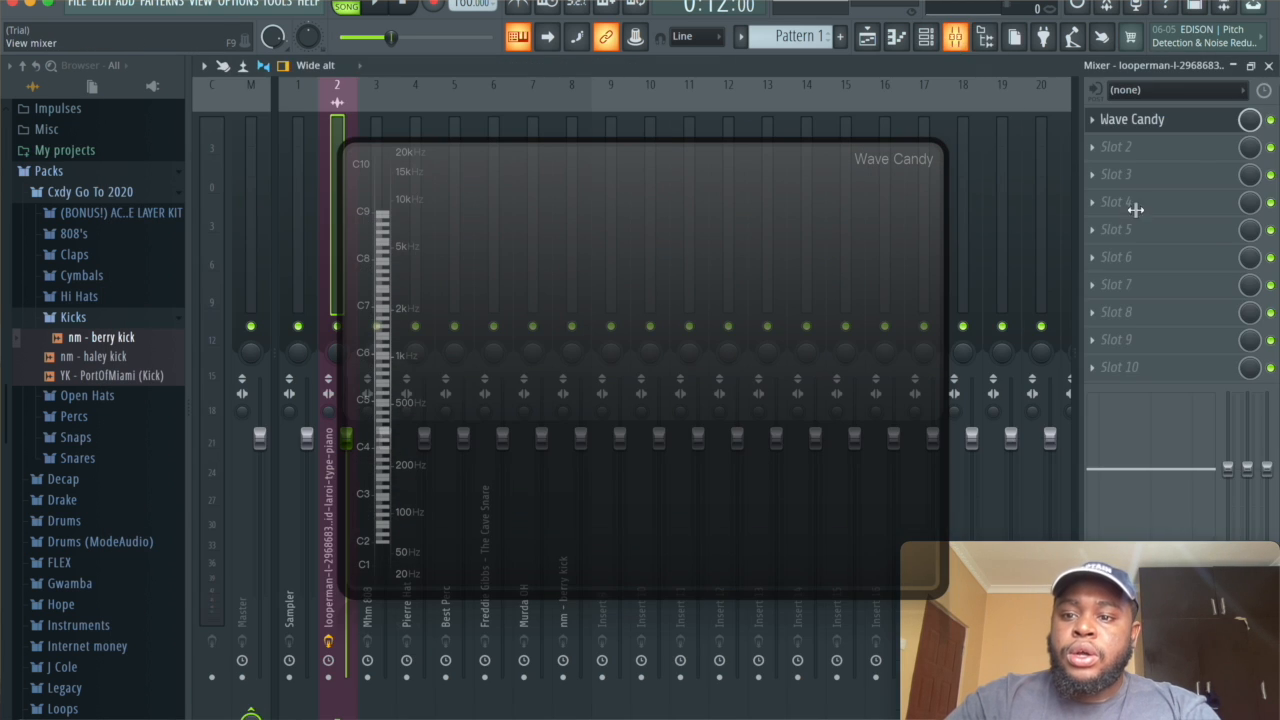
pyautogui.click(1132, 119)
pyautogui.moveTo(514, 451); pyautogui.dragTo(570, 402)
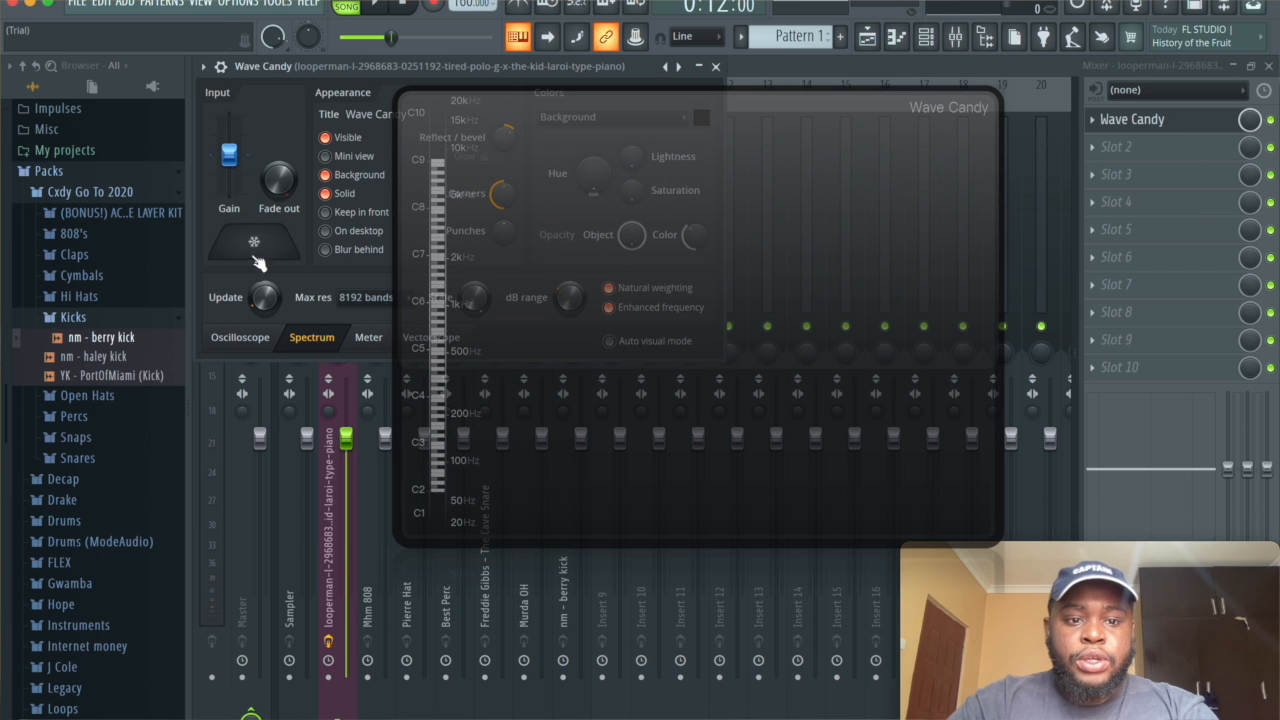
pyautogui.press('space')
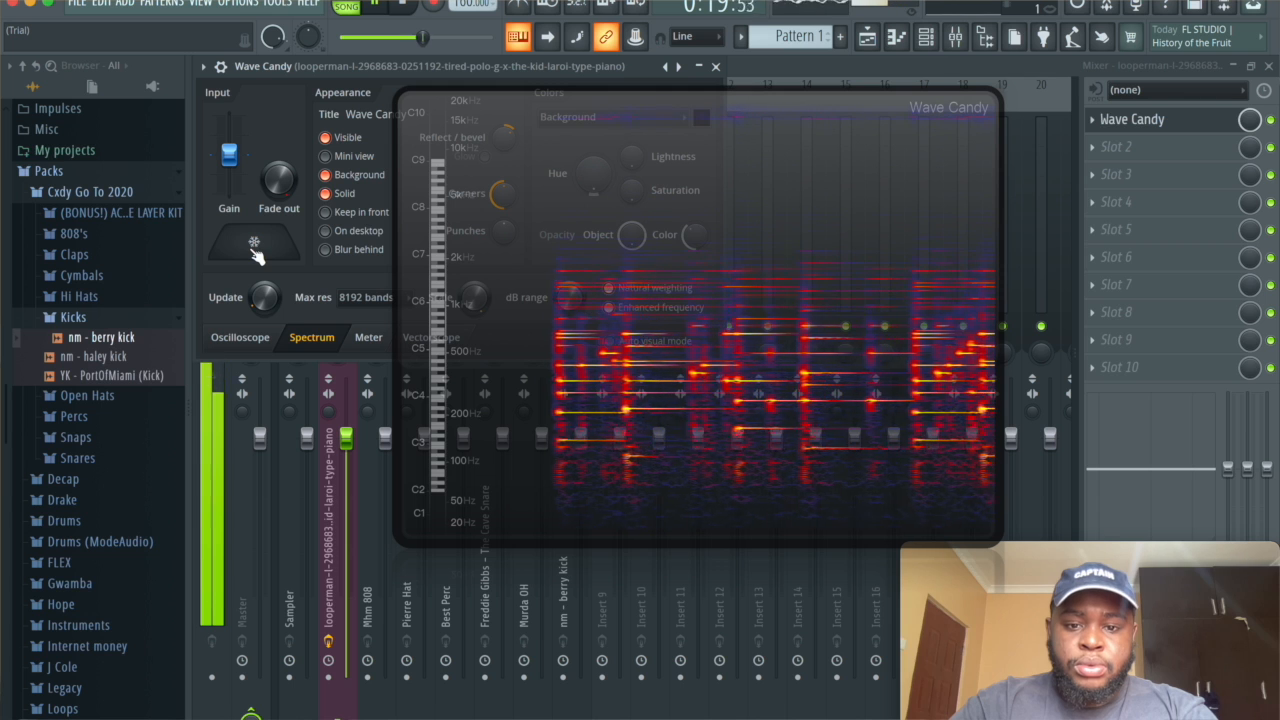
pyautogui.click(254, 251)
pyautogui.press('space')
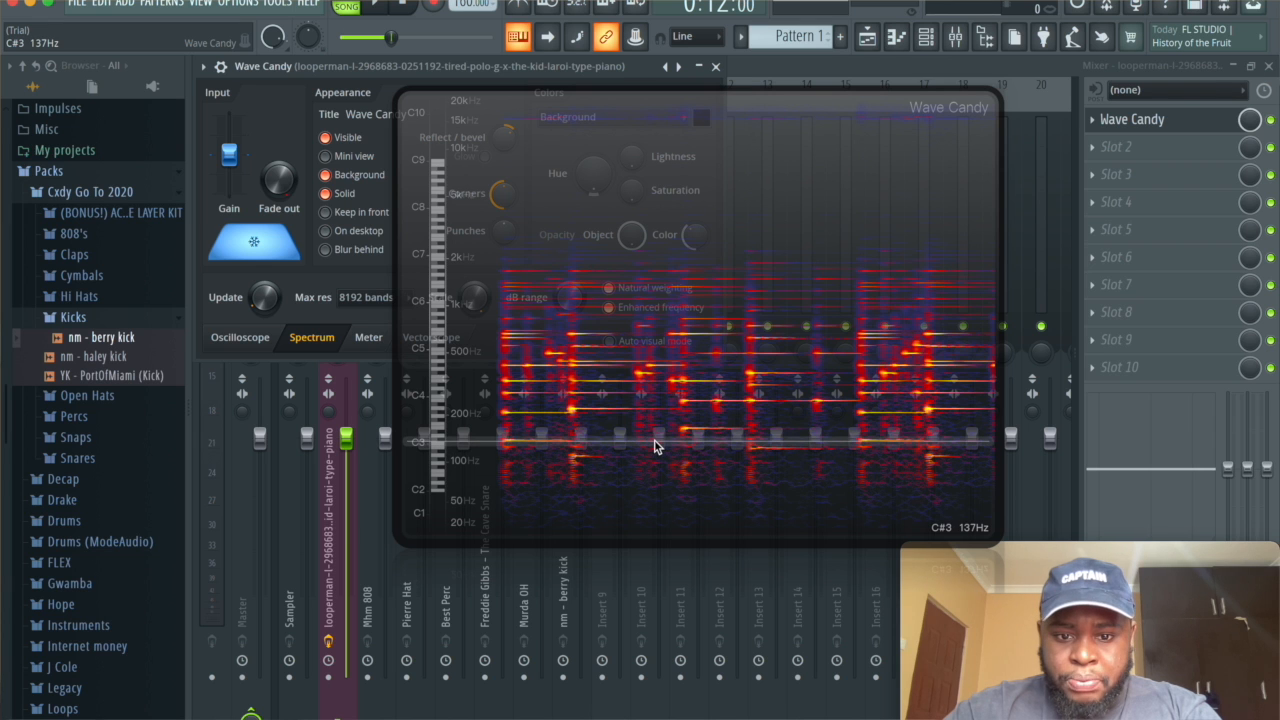
# Step: Open the Sampler's Piano roll and place a C#5 note at the start of bar 1, keeping the frozen spectrum beside it
pyautogui.press('F7')
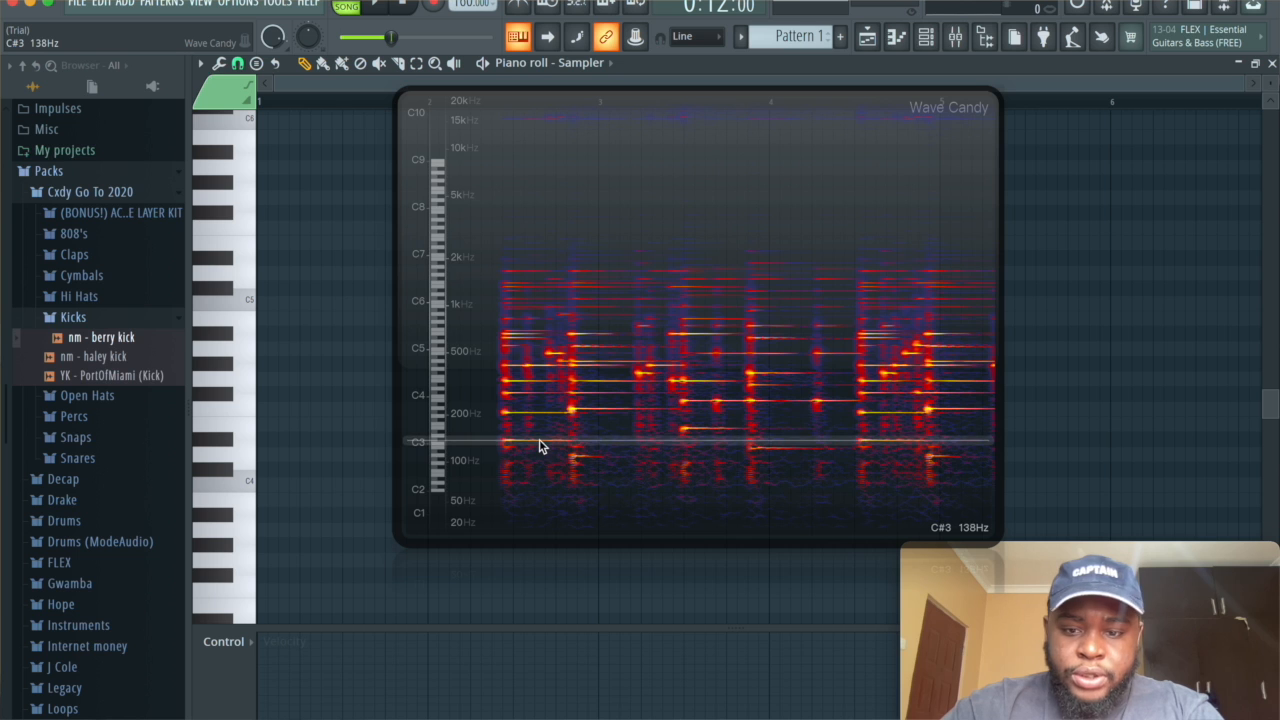
pyautogui.moveTo(539, 446); pyautogui.dragTo(634, 443)
pyautogui.click(268, 332)
pyautogui.moveTo(268, 332); pyautogui.dragTo(268, 272)
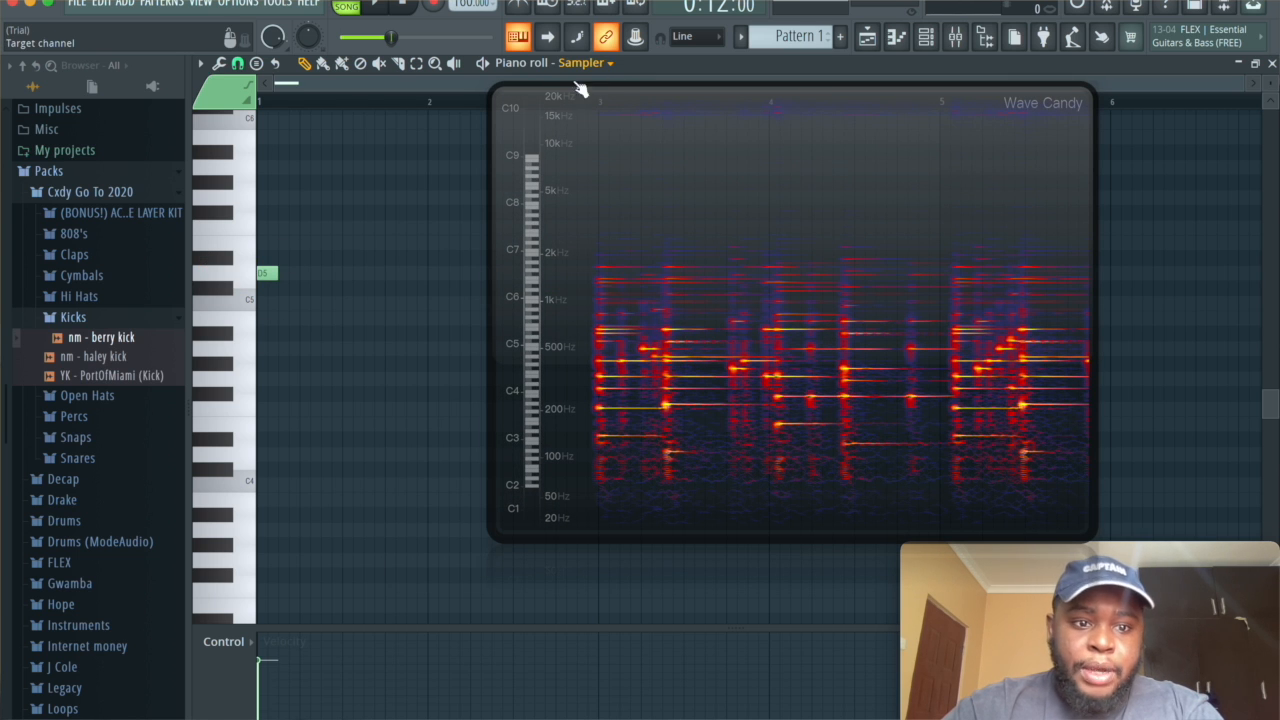
pyautogui.moveTo(265, 278); pyautogui.dragTo(263, 289)
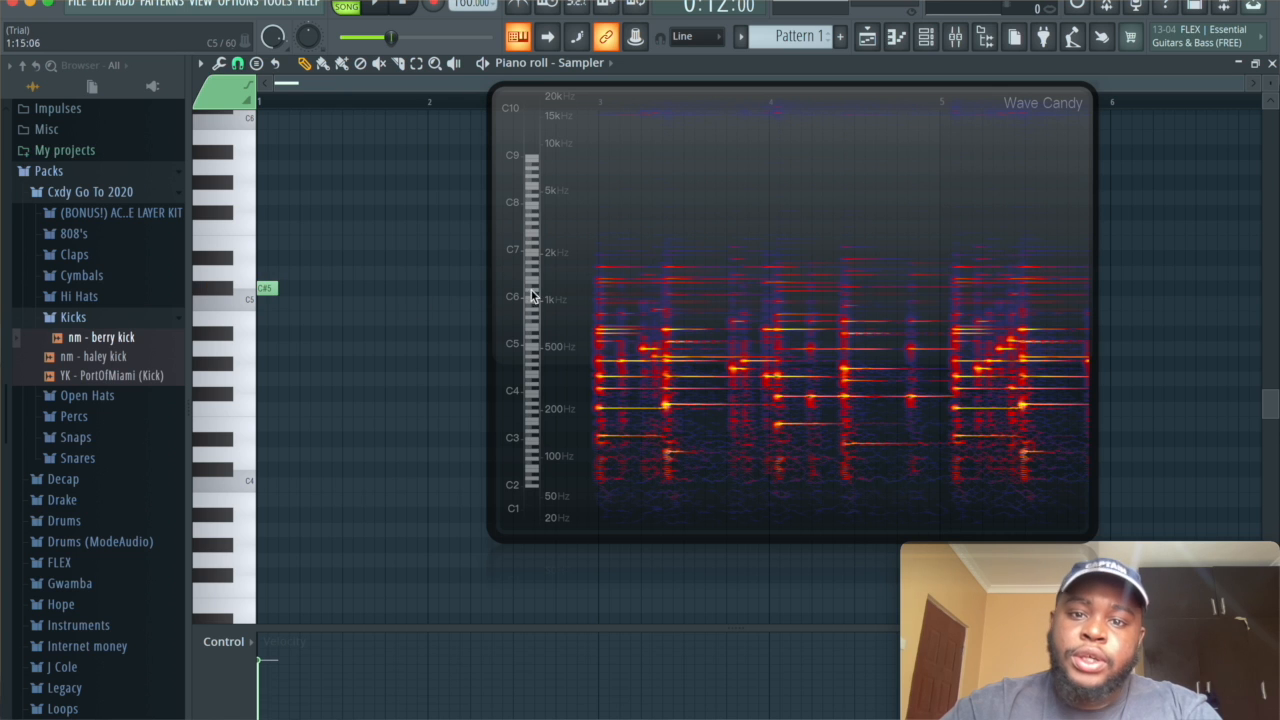
# Step: Move the spectrum display aside, replay the loop briefly and add an A4 note at step 11 of bar 1
pyautogui.moveTo(537, 350); pyautogui.dragTo(583, 344)
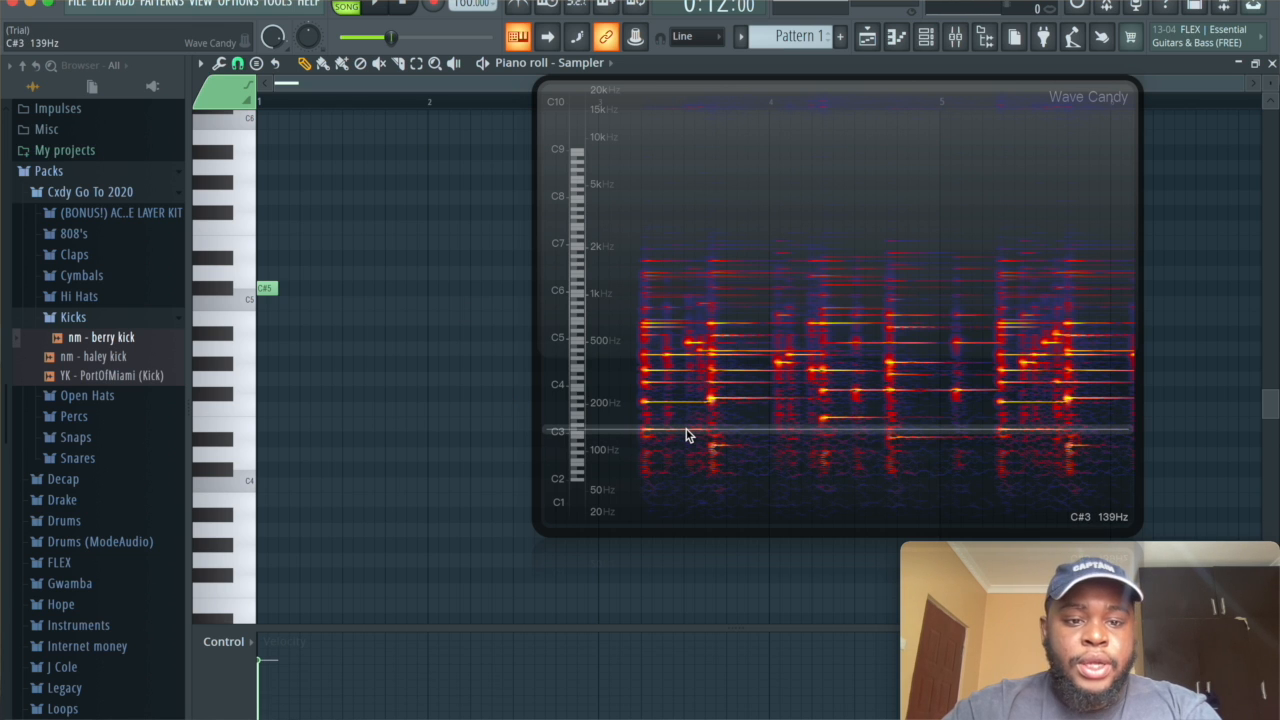
pyautogui.press('space')
pyautogui.press('space')
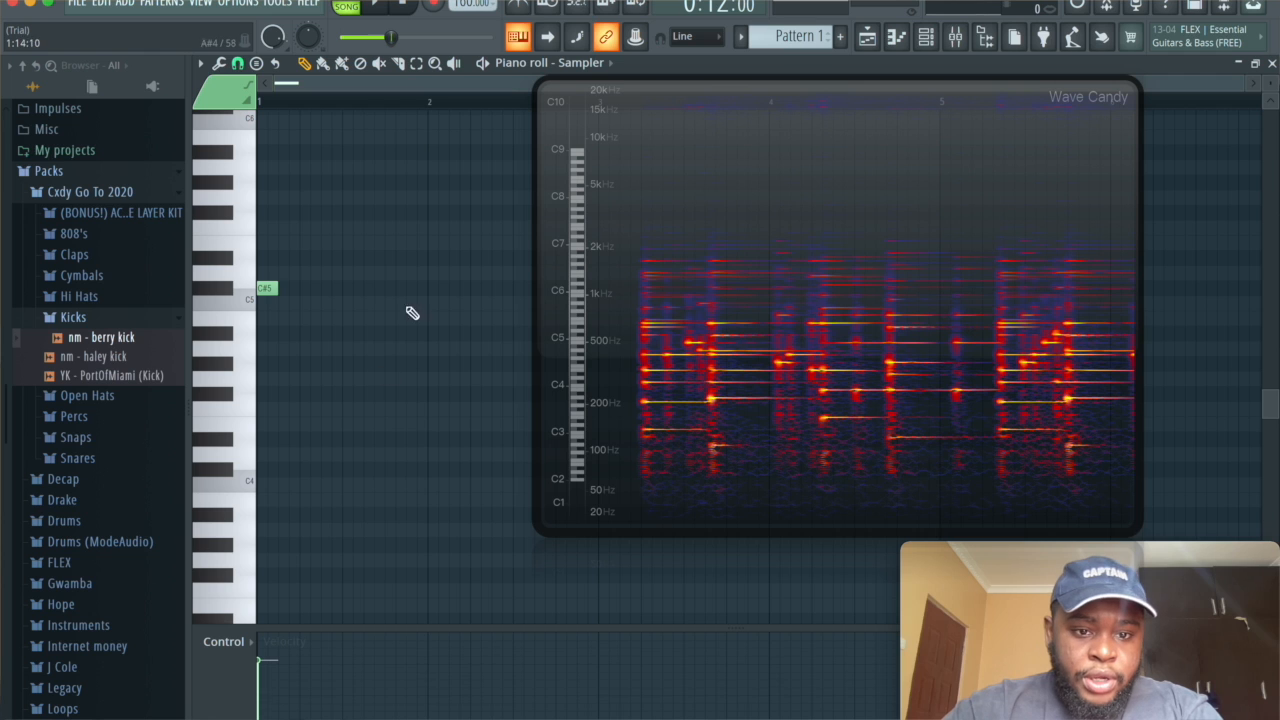
pyautogui.click(372, 349)
pyautogui.click(371, 347)
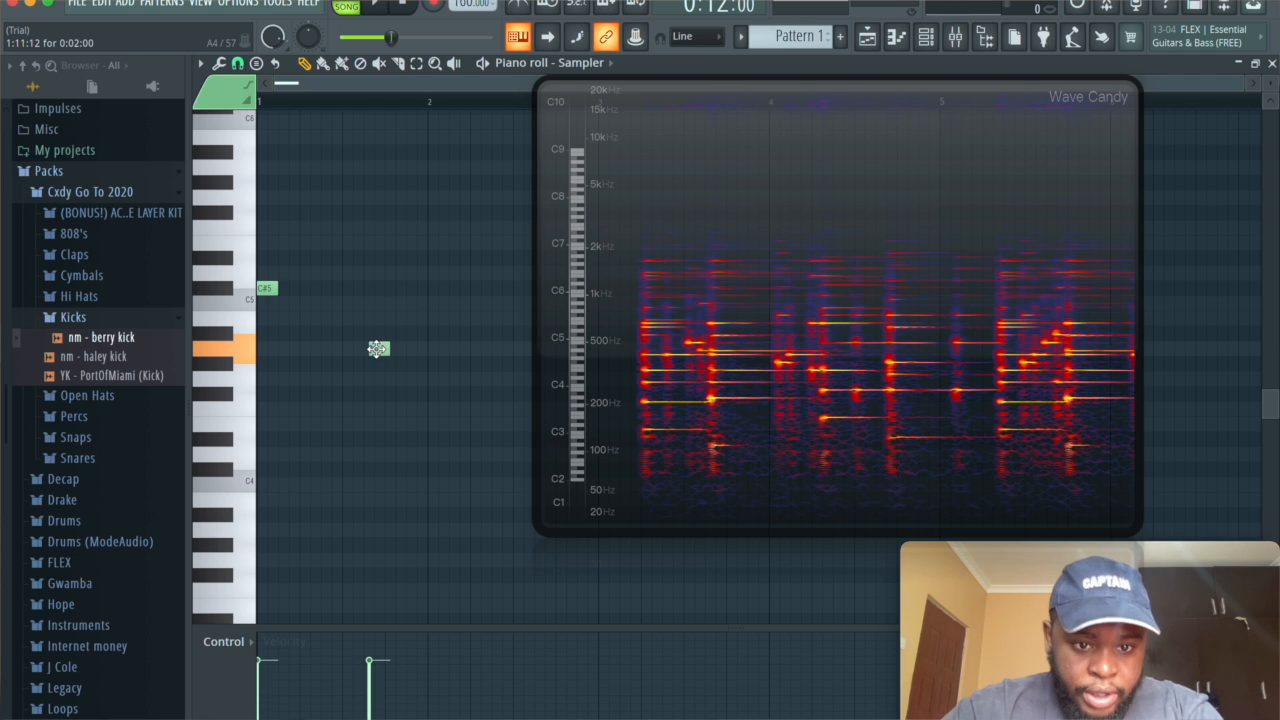
pyautogui.moveTo(370, 352); pyautogui.dragTo(384, 352)
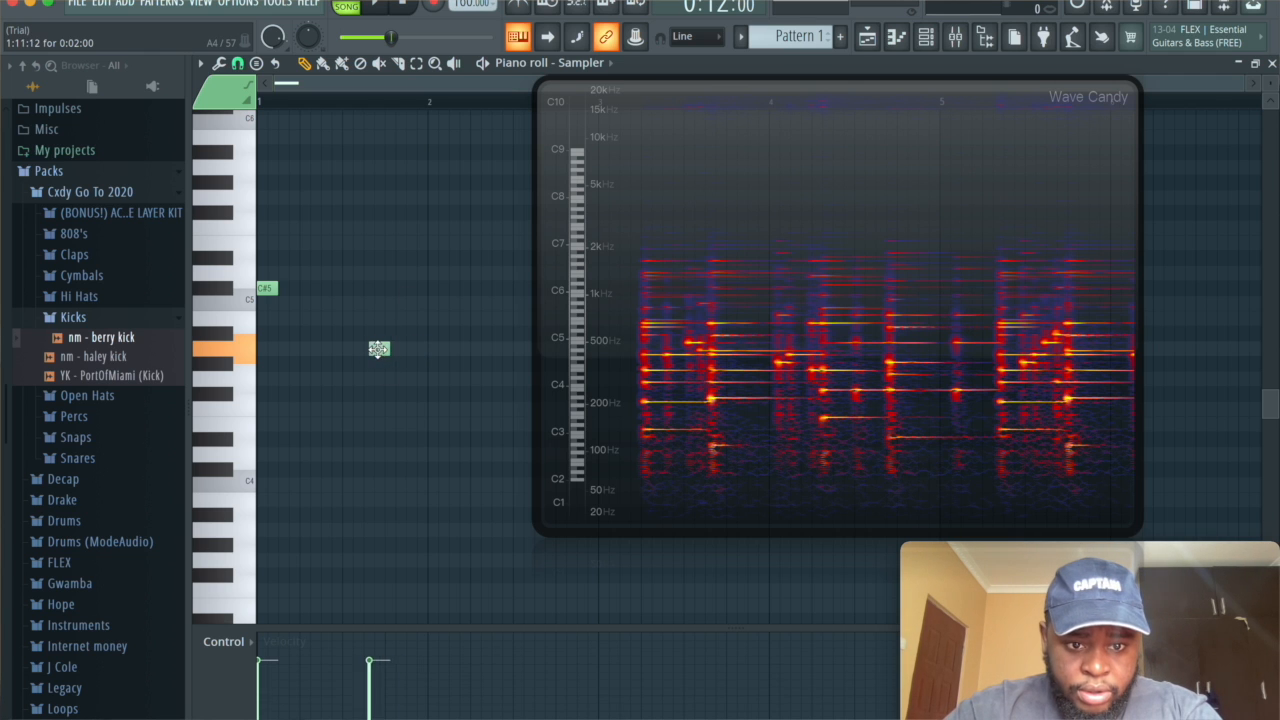
# Step: Move the A4 note to step 13 of bar 1 and replay the loop briefly to check its timing
pyautogui.moveTo(396, 351); pyautogui.dragTo(391, 352)
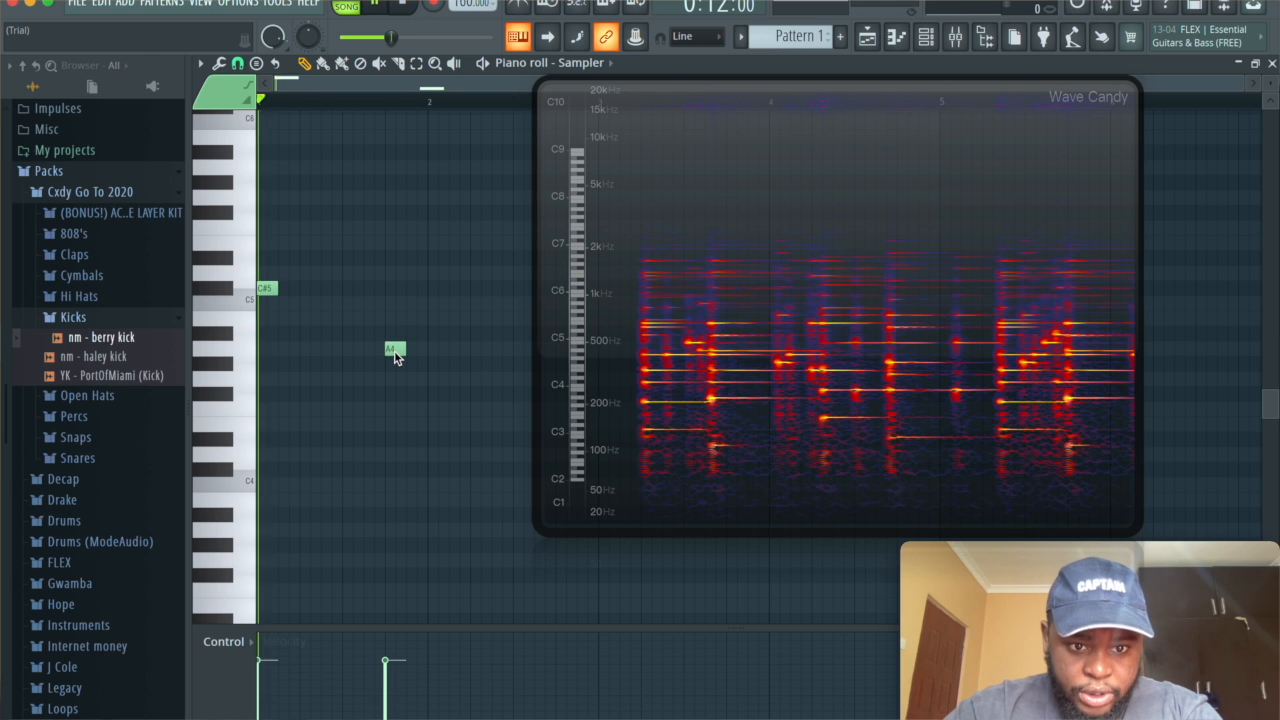
pyautogui.press('space')
pyautogui.press('space')
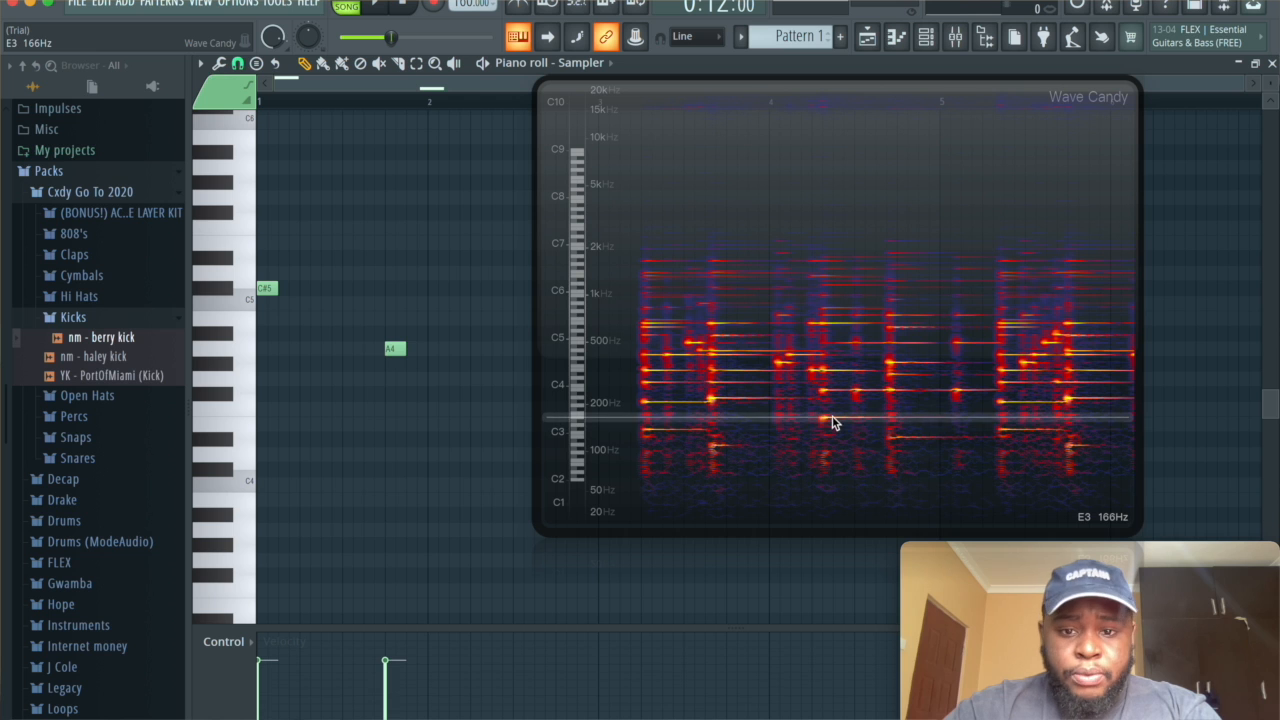
# Step: Move the spectrum display aside, add a note at the start of bar 3 and set its pitch to E5, replaying the loop
pyautogui.moveTo(833, 424); pyautogui.dragTo(80, 378)
pyautogui.click(603, 341)
pyautogui.moveTo(611, 336)
pyautogui.mouseDown()
pyautogui.moveTo(614, 308)
pyautogui.moveTo(609, 336)
pyautogui.mouseUp()
pyautogui.press('space')
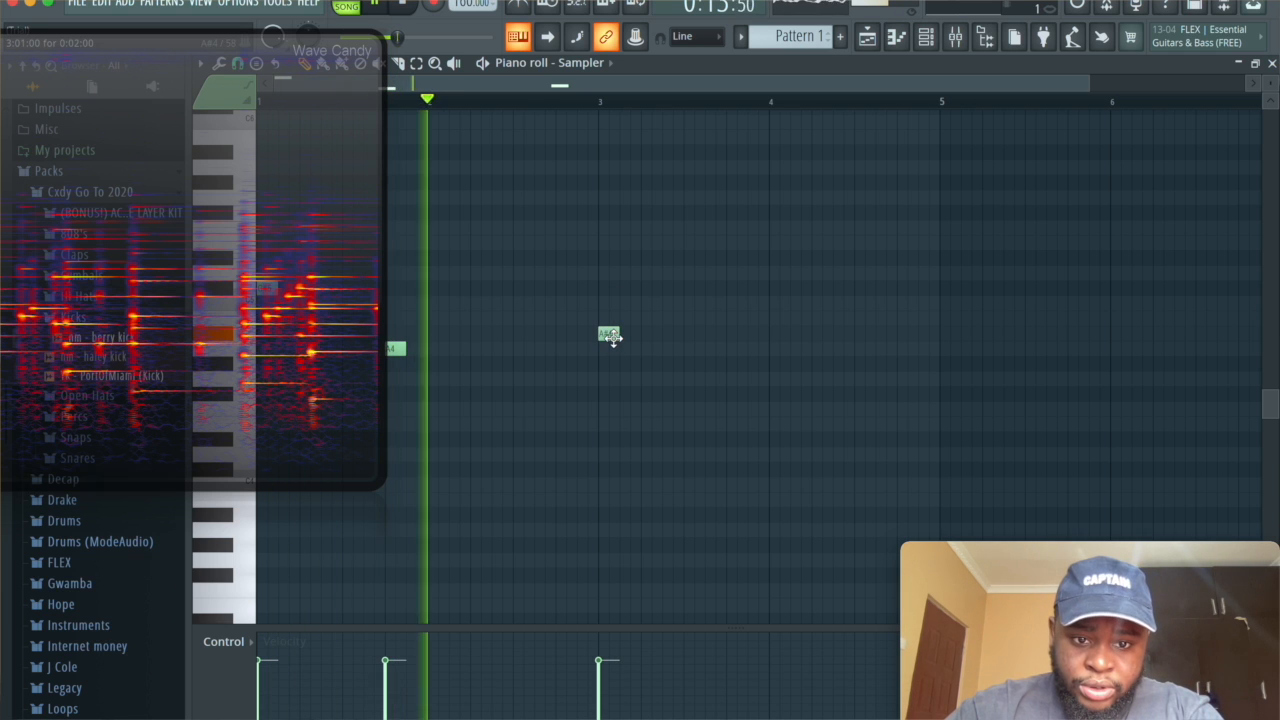
pyautogui.press('space')
pyautogui.moveTo(611, 336); pyautogui.dragTo(609, 273)
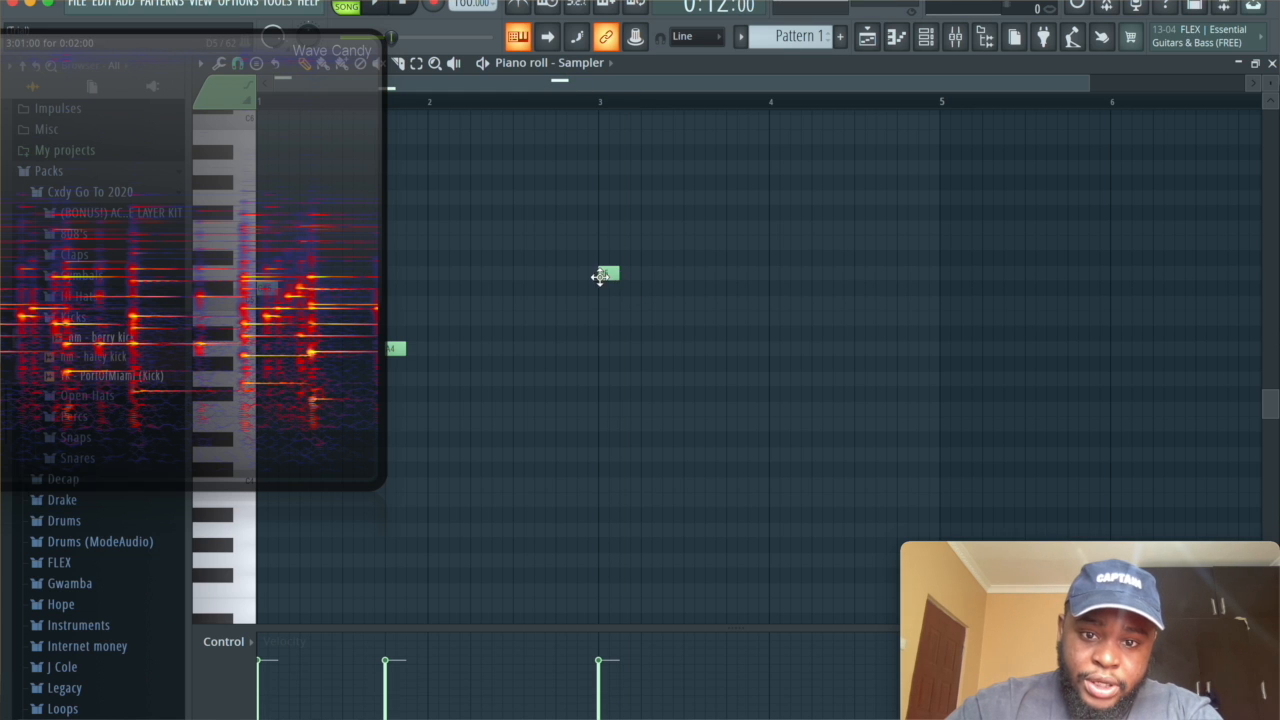
pyautogui.moveTo(609, 273); pyautogui.dragTo(609, 243)
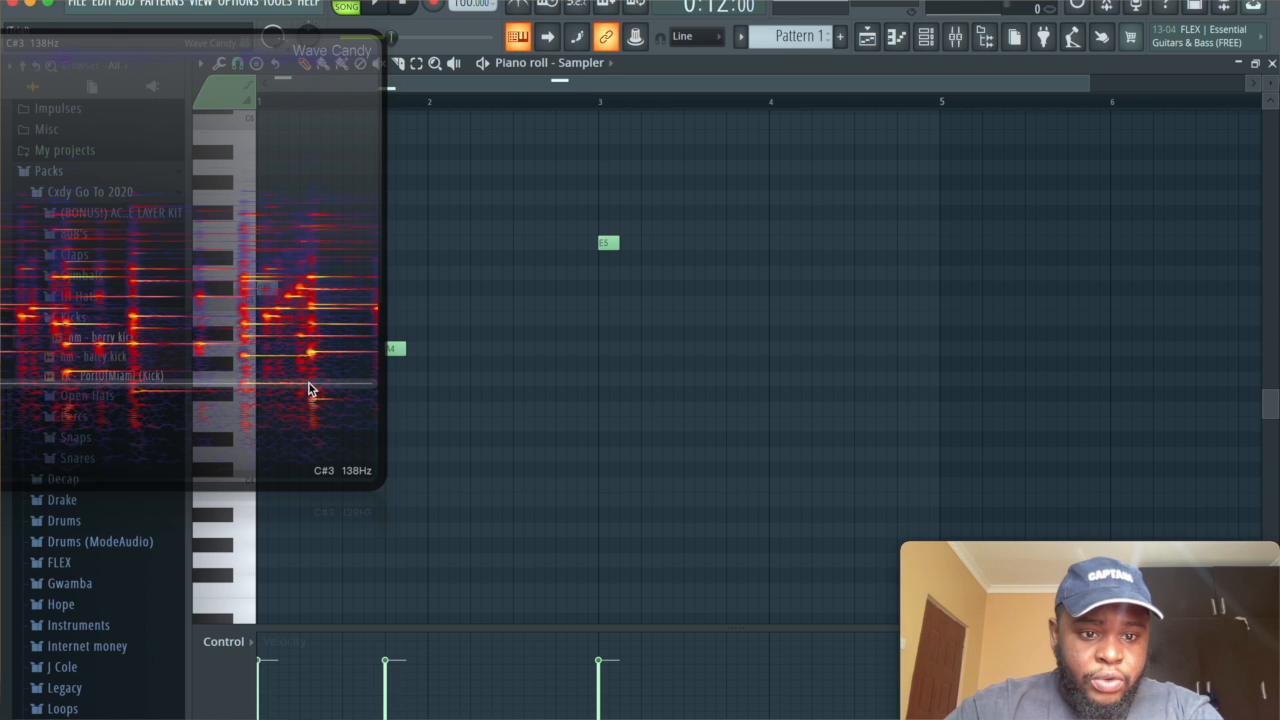
# Step: Check the next root on the spectrum, replay the loop and add a B4 note at step 13 of bar 3
pyautogui.moveTo(242, 417); pyautogui.dragTo(400, 370)
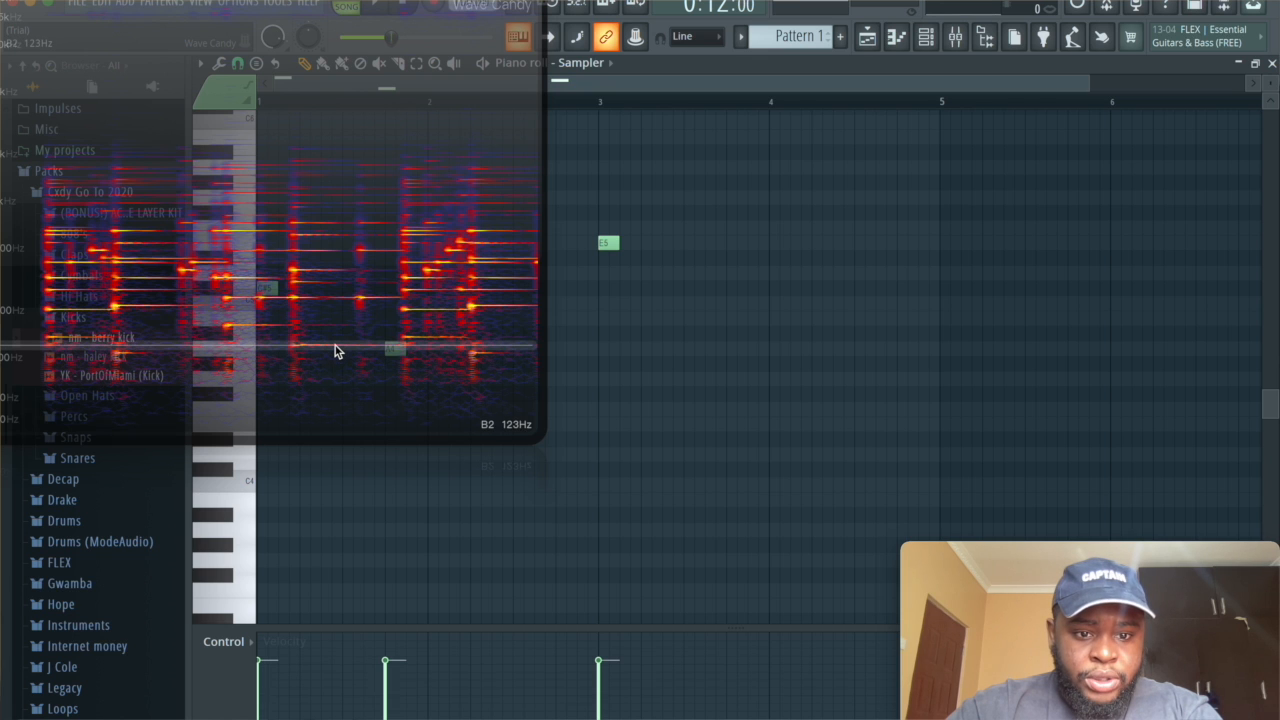
pyautogui.press('space')
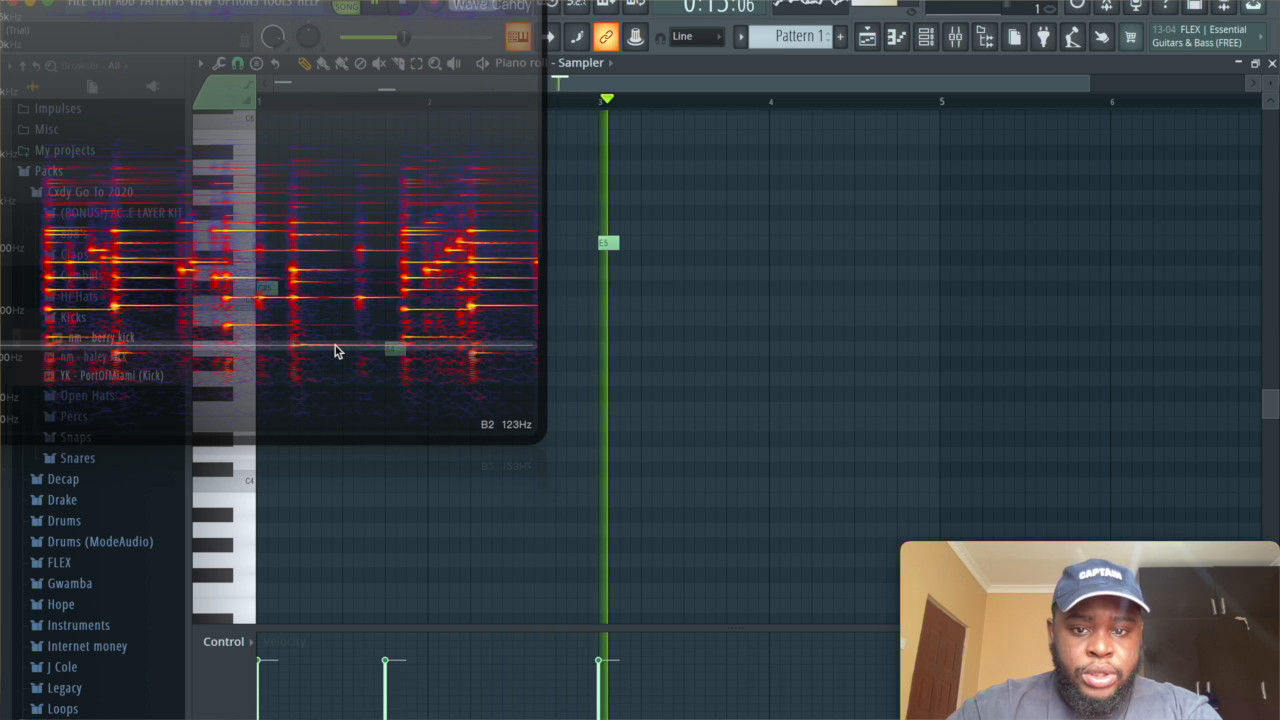
pyautogui.press('space')
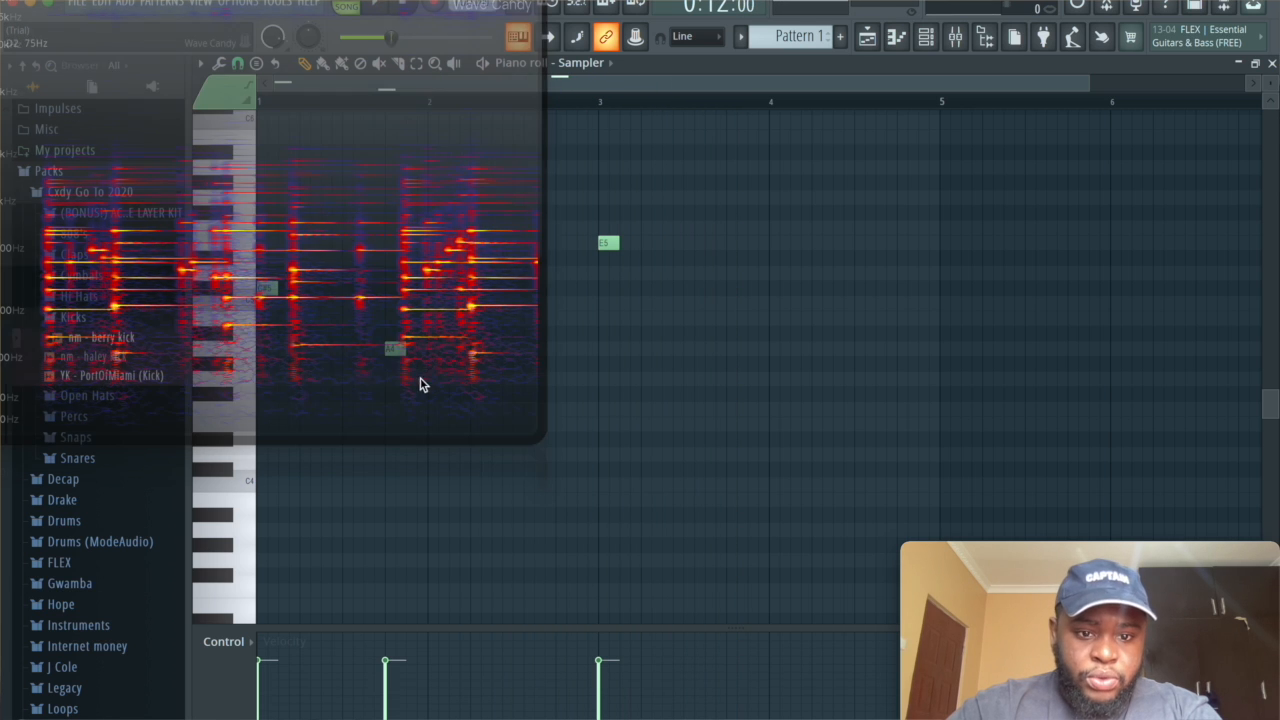
pyautogui.moveTo(421, 380); pyautogui.dragTo(274, 380)
pyautogui.click(734, 318)
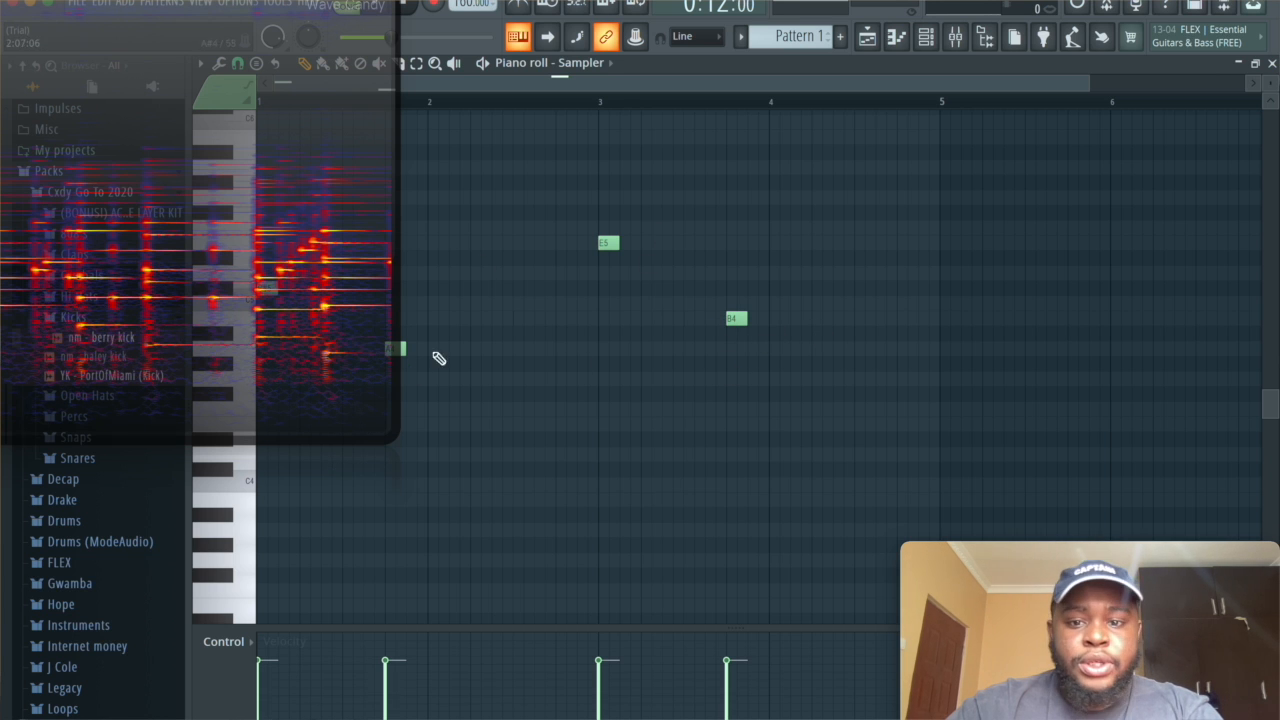
# Step: Extend the four root notes to legato using a temporary C5 note at the start of bar 5, and delete that note
pyautogui.click(941, 304)
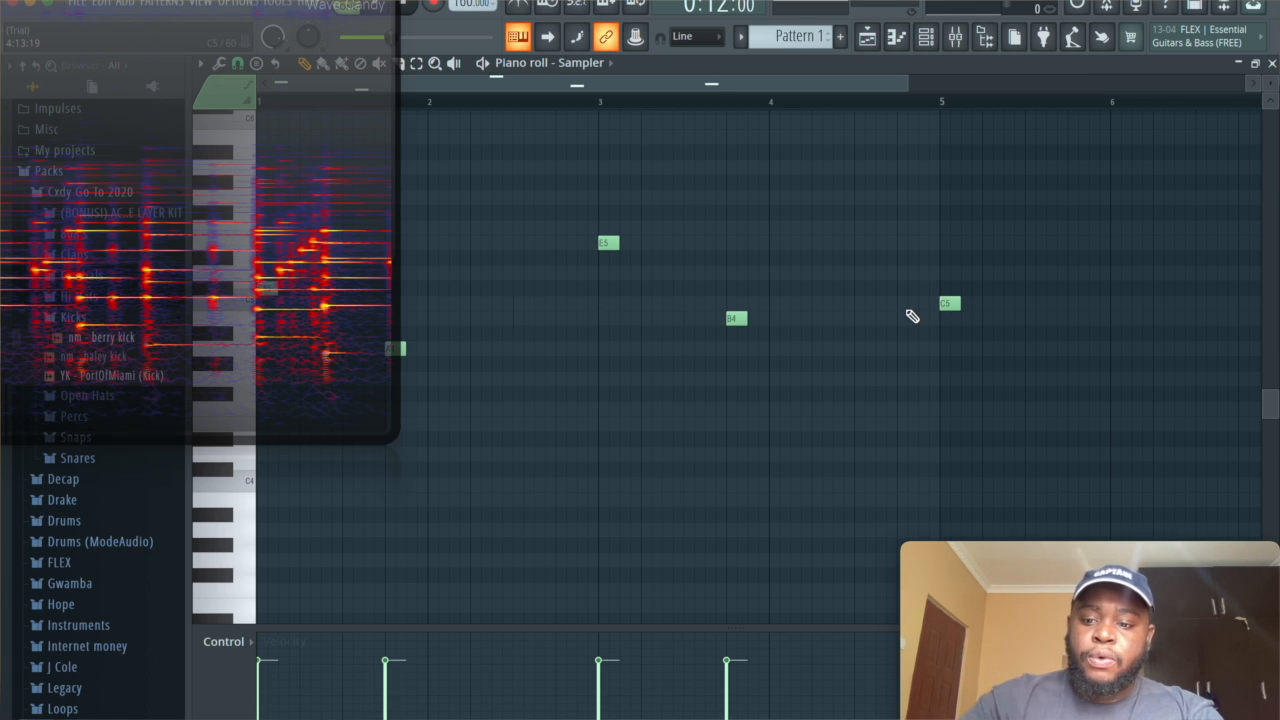
pyautogui.hotkey('ctrl', 'l')
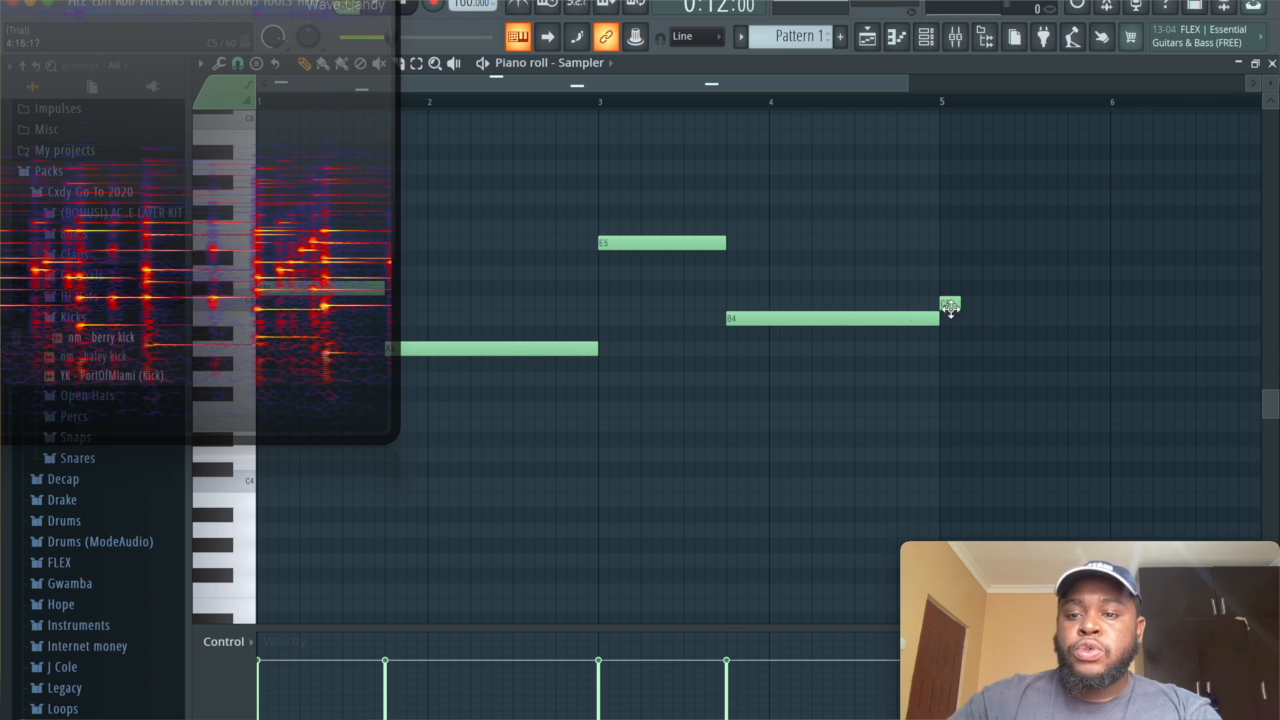
pyautogui.rightClick(952, 304)
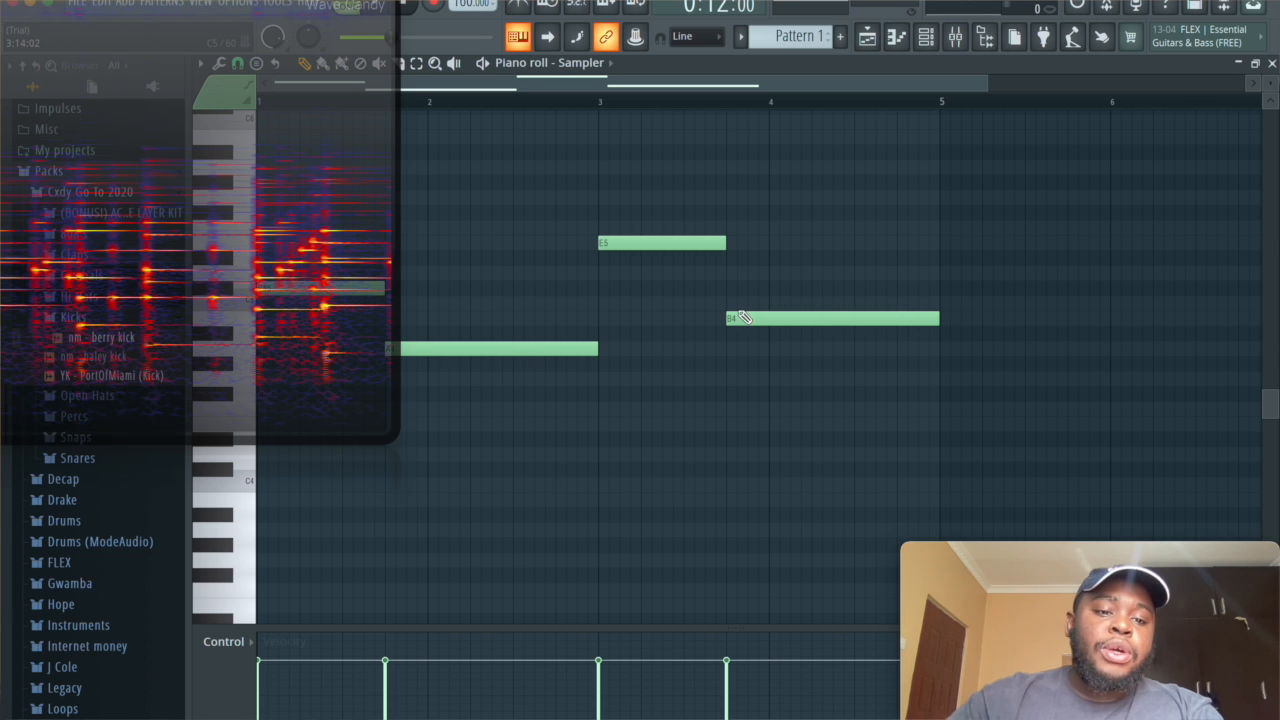
# Step: Delete the Wave Candy plugin from the piano loop's mixer track and confirm the removal
pyautogui.moveTo(127, 294); pyautogui.dragTo(672, 249)
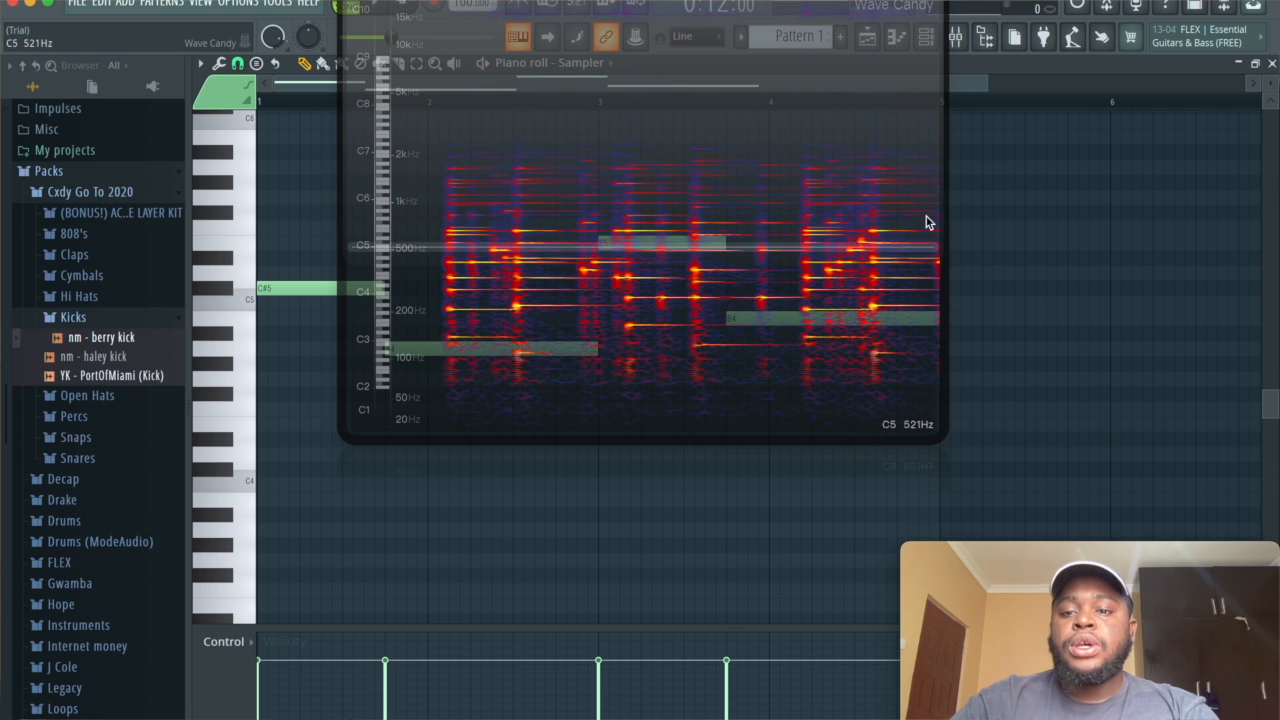
pyautogui.click(956, 37)
pyautogui.click(1094, 118)
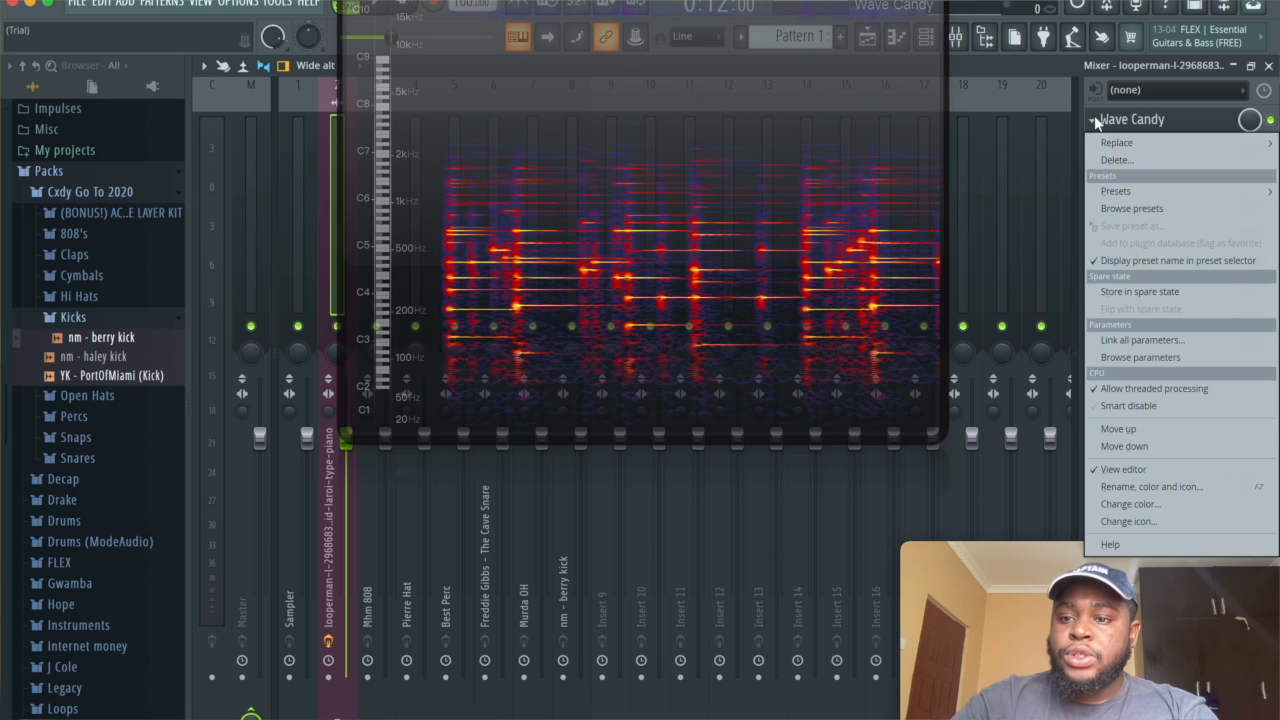
pyautogui.click(1130, 165)
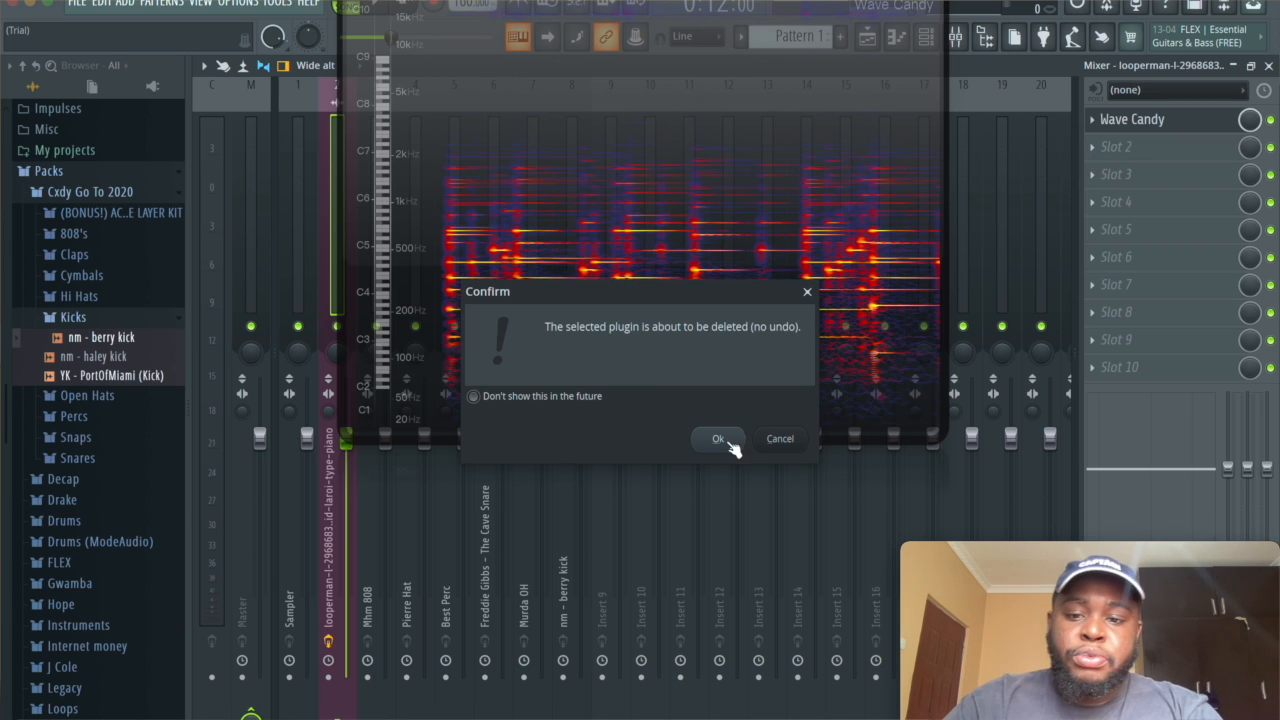
pyautogui.click(729, 445)
# Step: Switch the Piano roll to the Mhm 808 channel and place a C#5 note at the start of bar 1
pyautogui.click(896, 37)
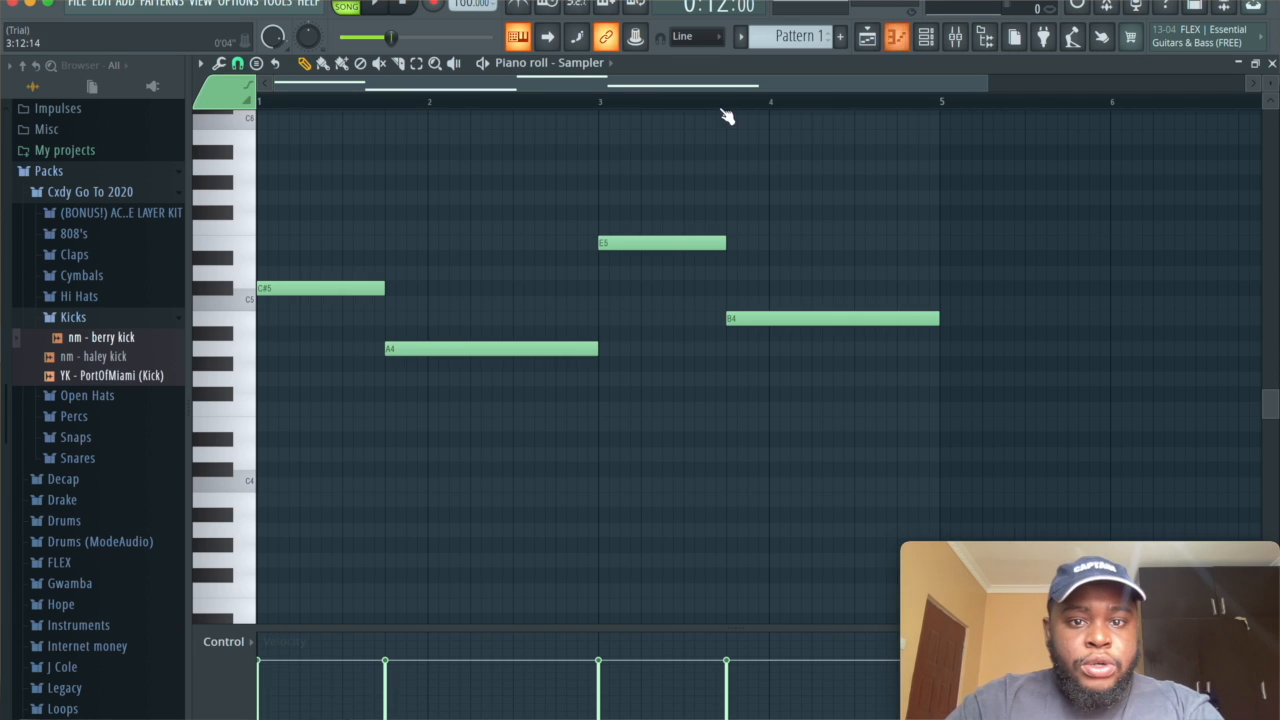
pyautogui.click(588, 63)
pyautogui.click(599, 145)
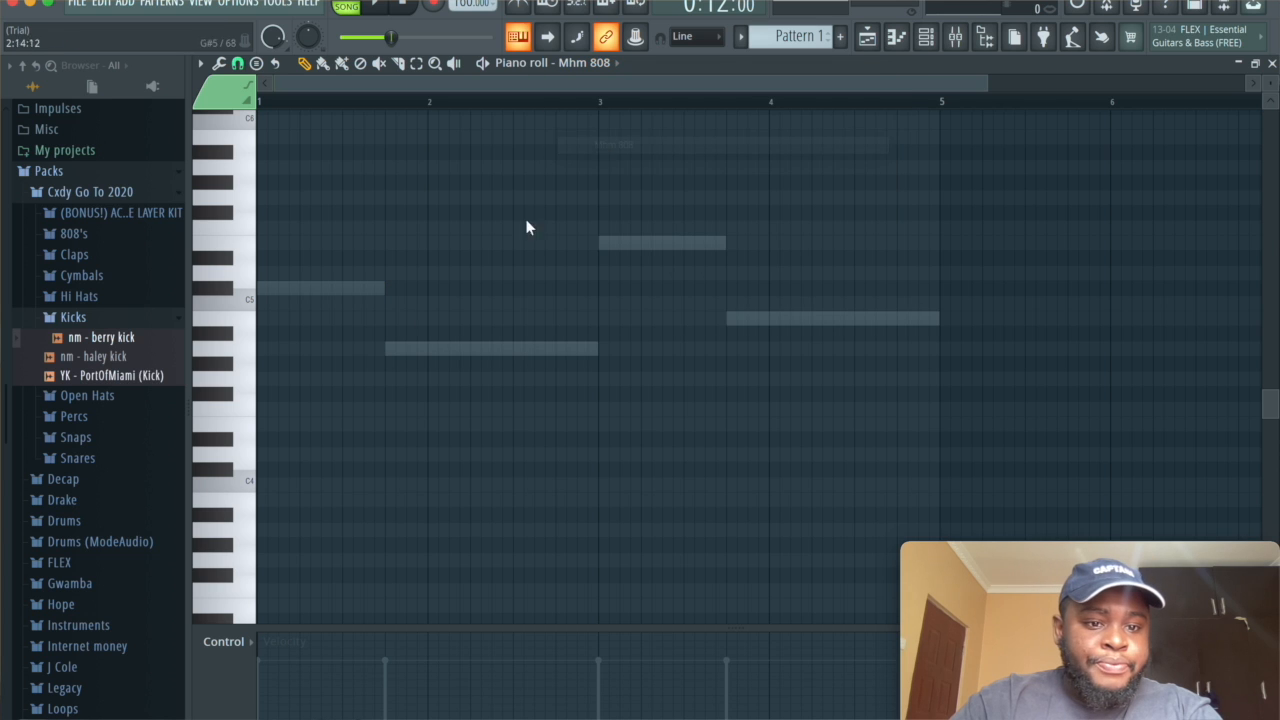
pyautogui.moveTo(300, 289); pyautogui.dragTo(228, 288)
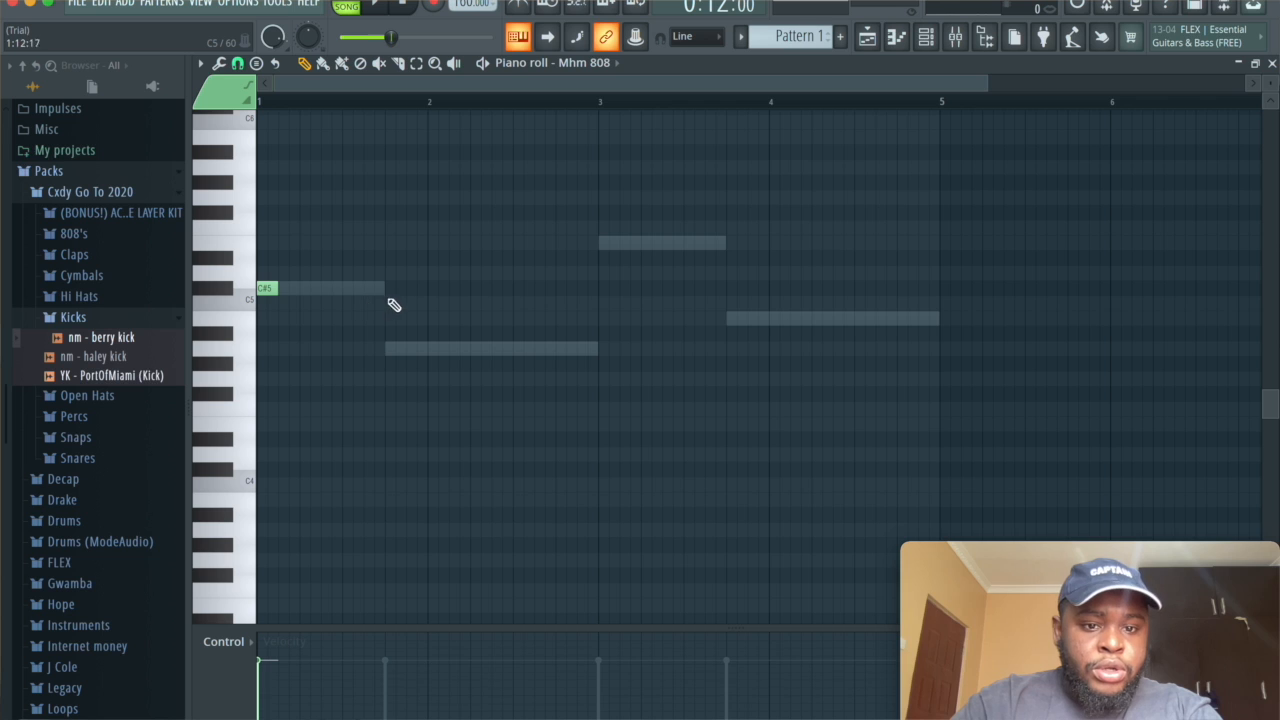
# Step: Add A4 notes at steps 5 and 11 of bar 2, E5 at bar 3, and B4 notes at steps 5 and 11 of bar 4
pyautogui.click(470, 349)
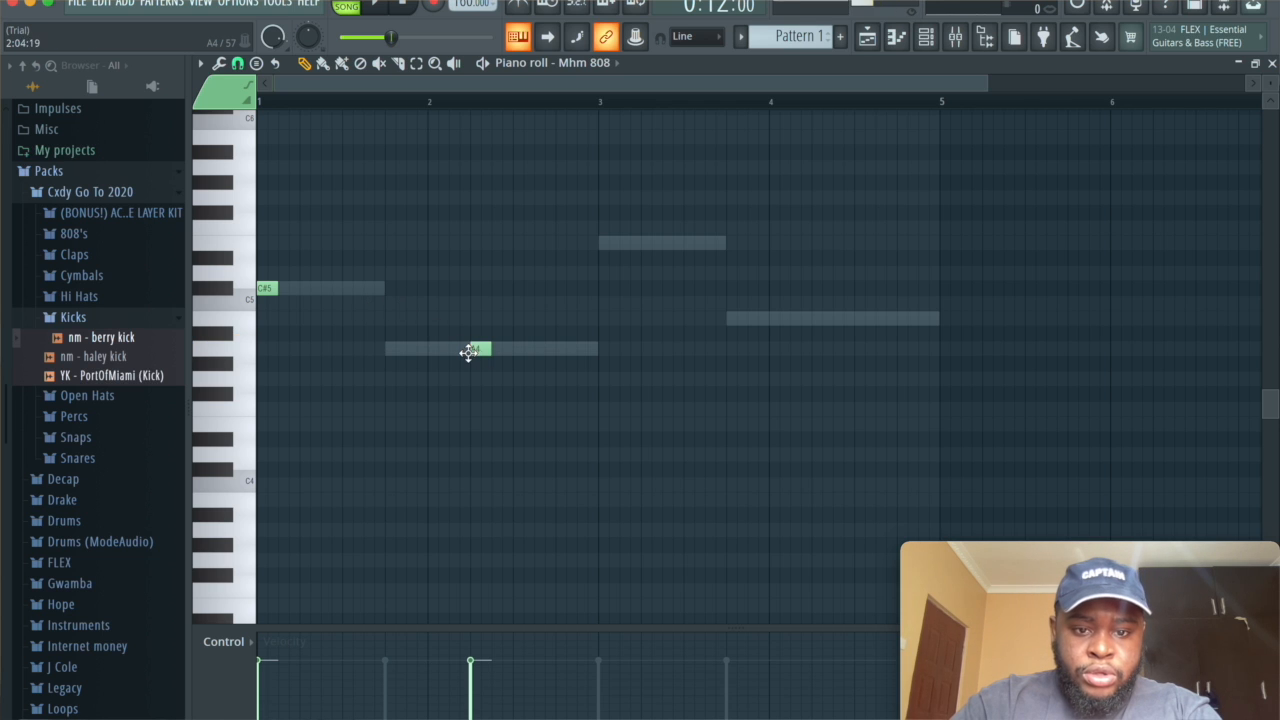
pyautogui.click(541, 349)
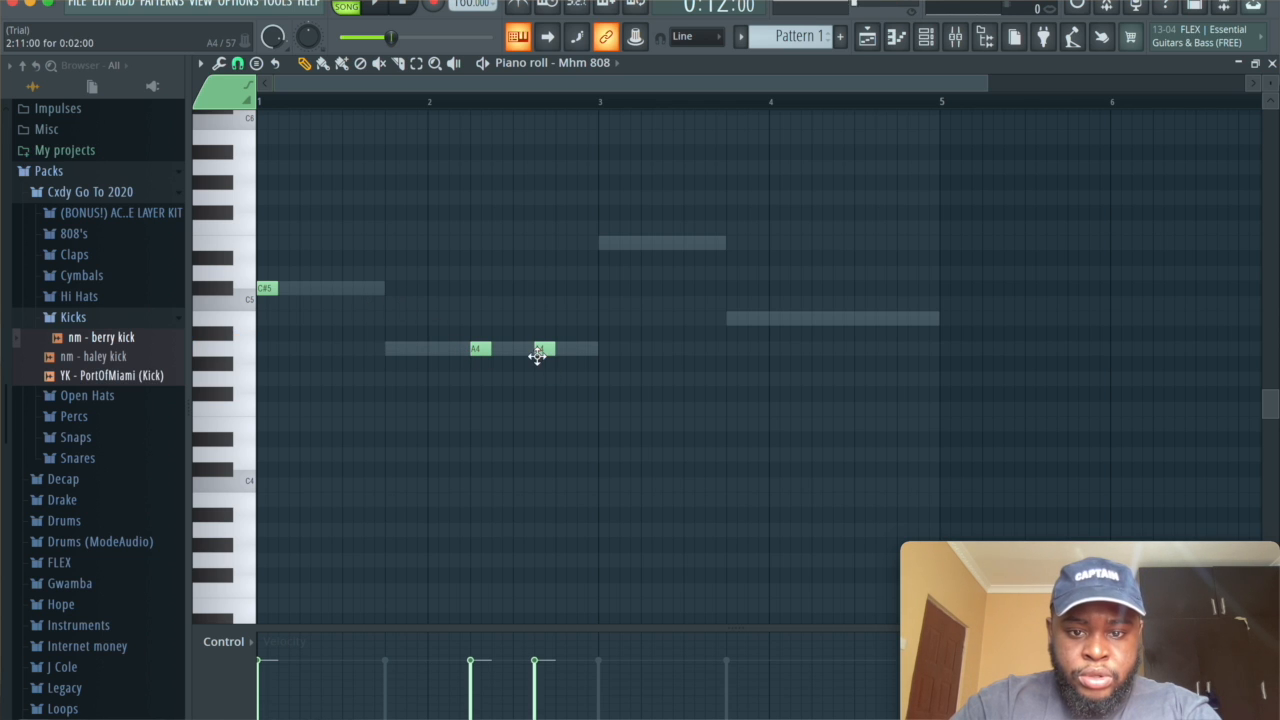
pyautogui.click(602, 244)
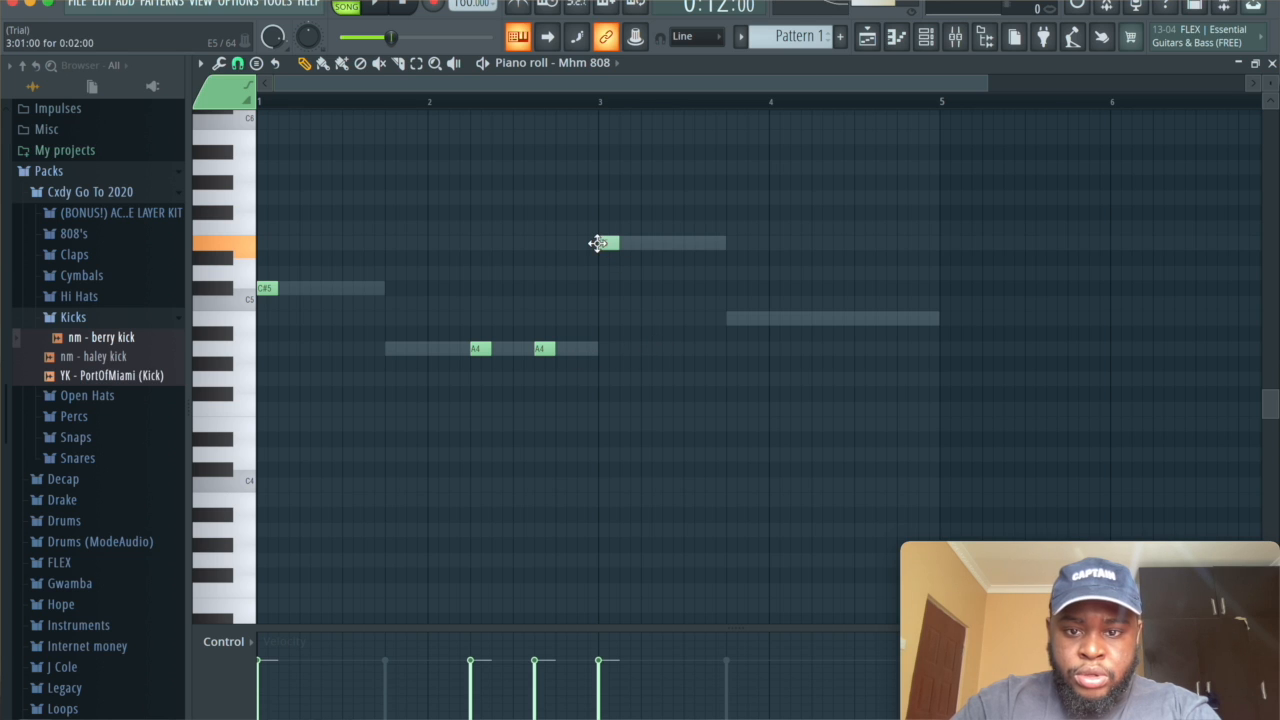
pyautogui.click(814, 319)
pyautogui.click(880, 320)
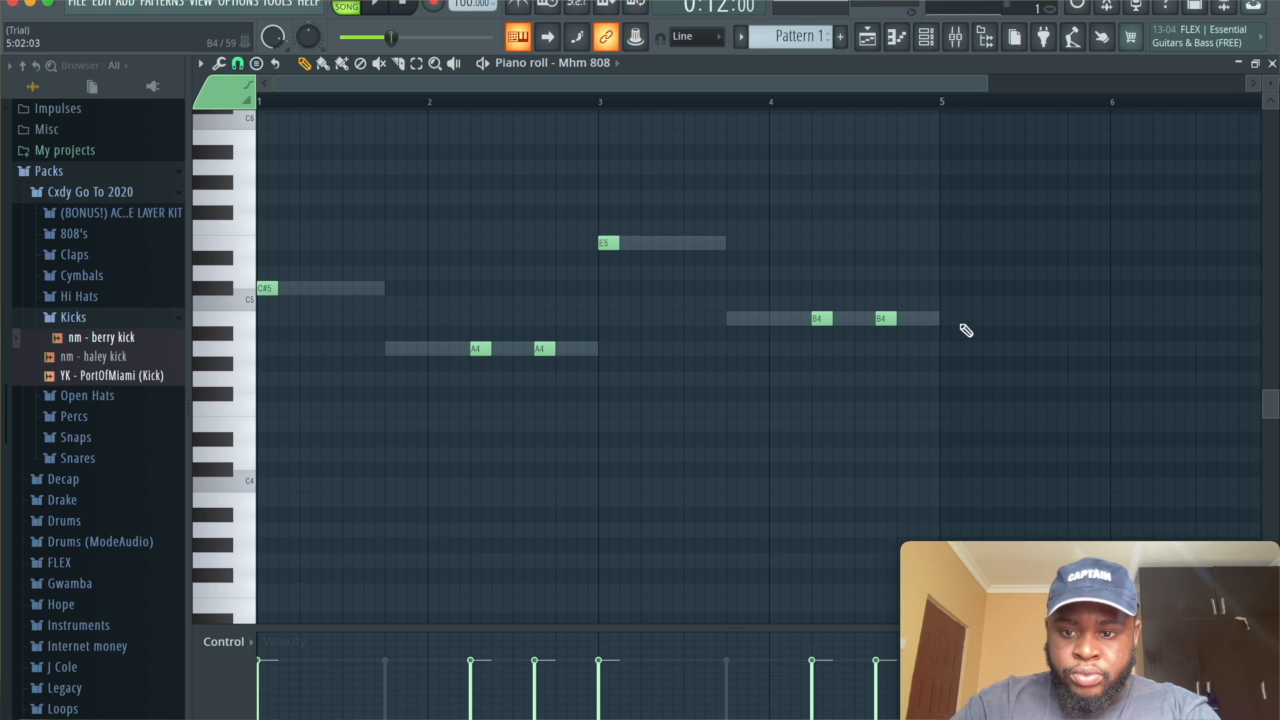
# Step: Extend the 808 notes to legato using a temporary B4 note at bar 5, remove that note and play the result
pyautogui.click(943, 321)
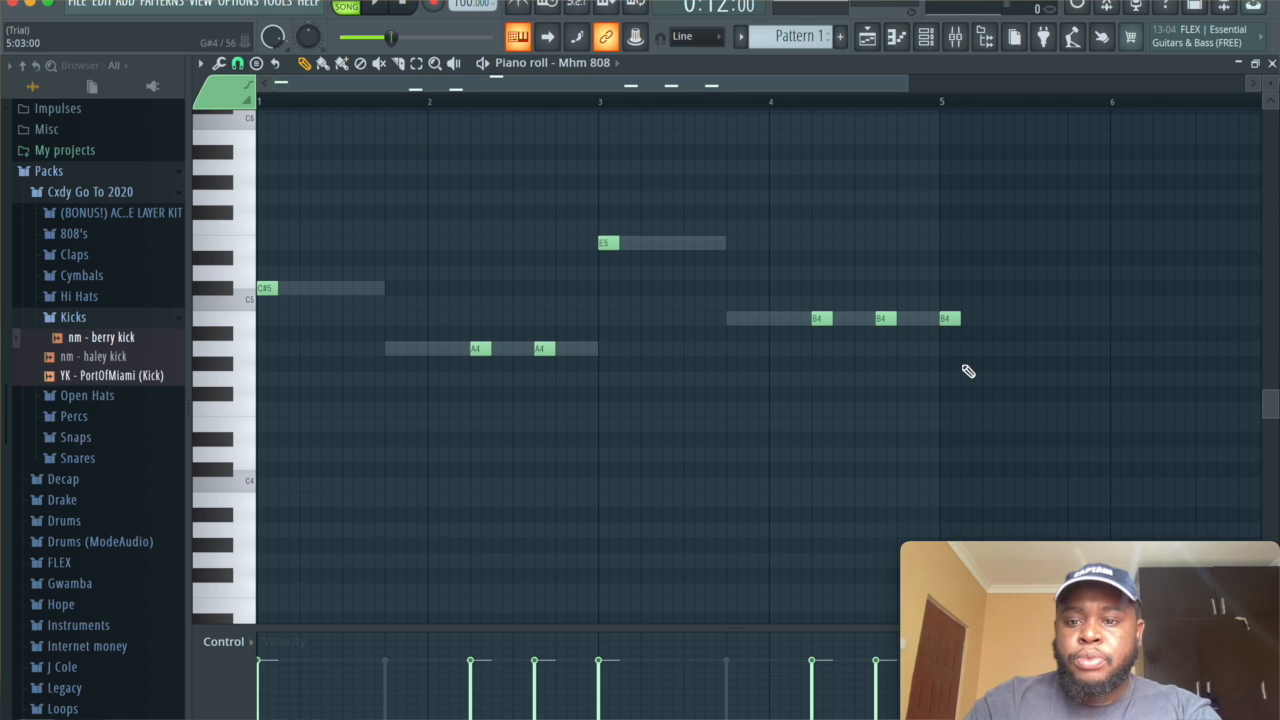
pyautogui.hotkey('ctrl', 'l')
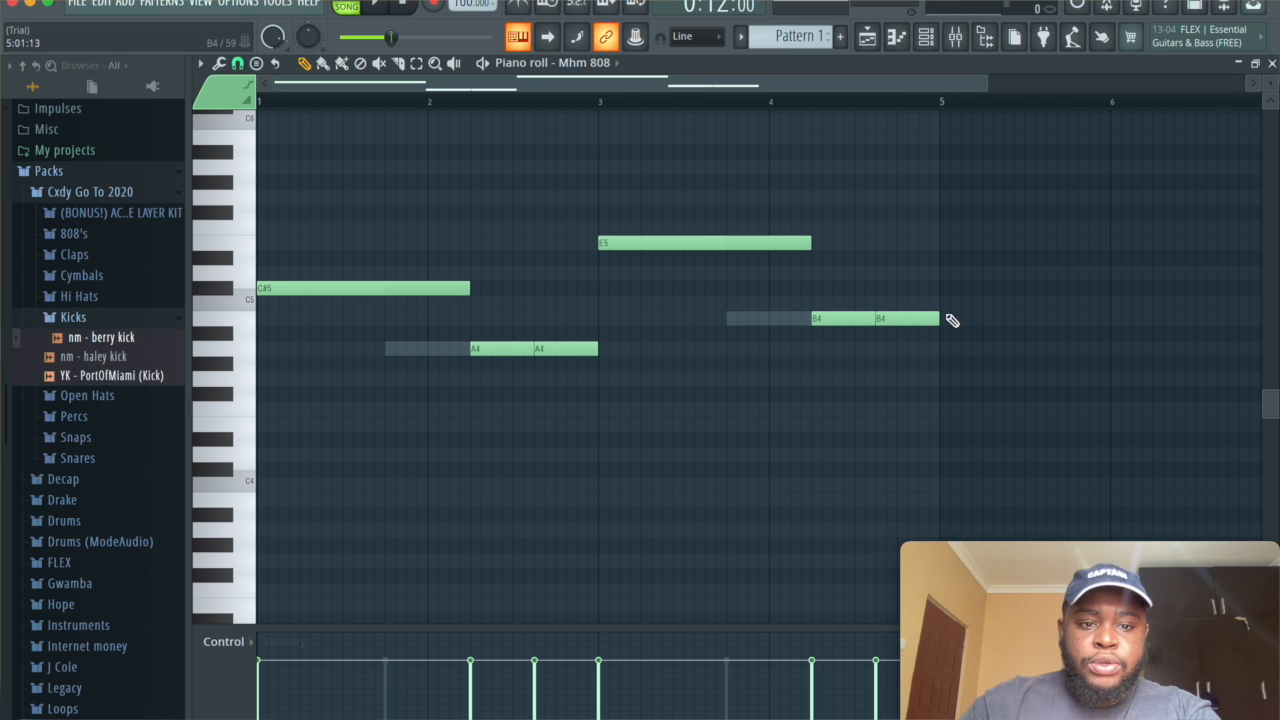
pyautogui.press('space')
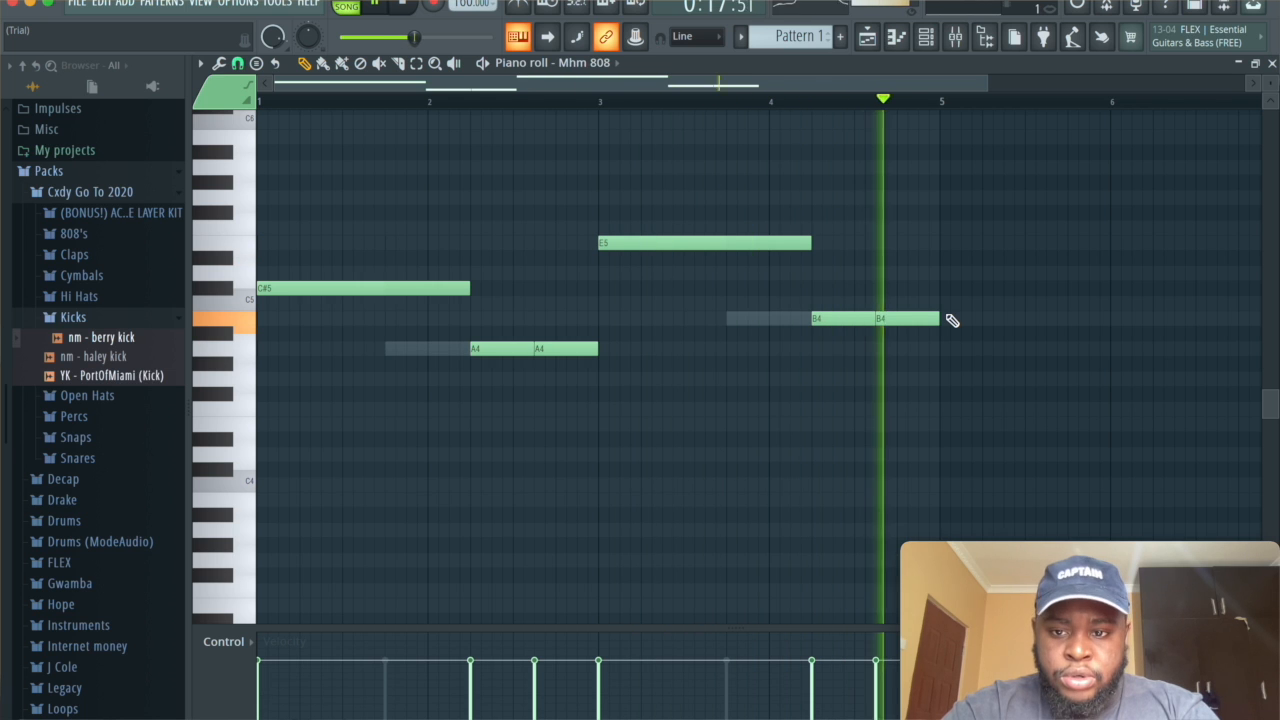
pyautogui.press('space')
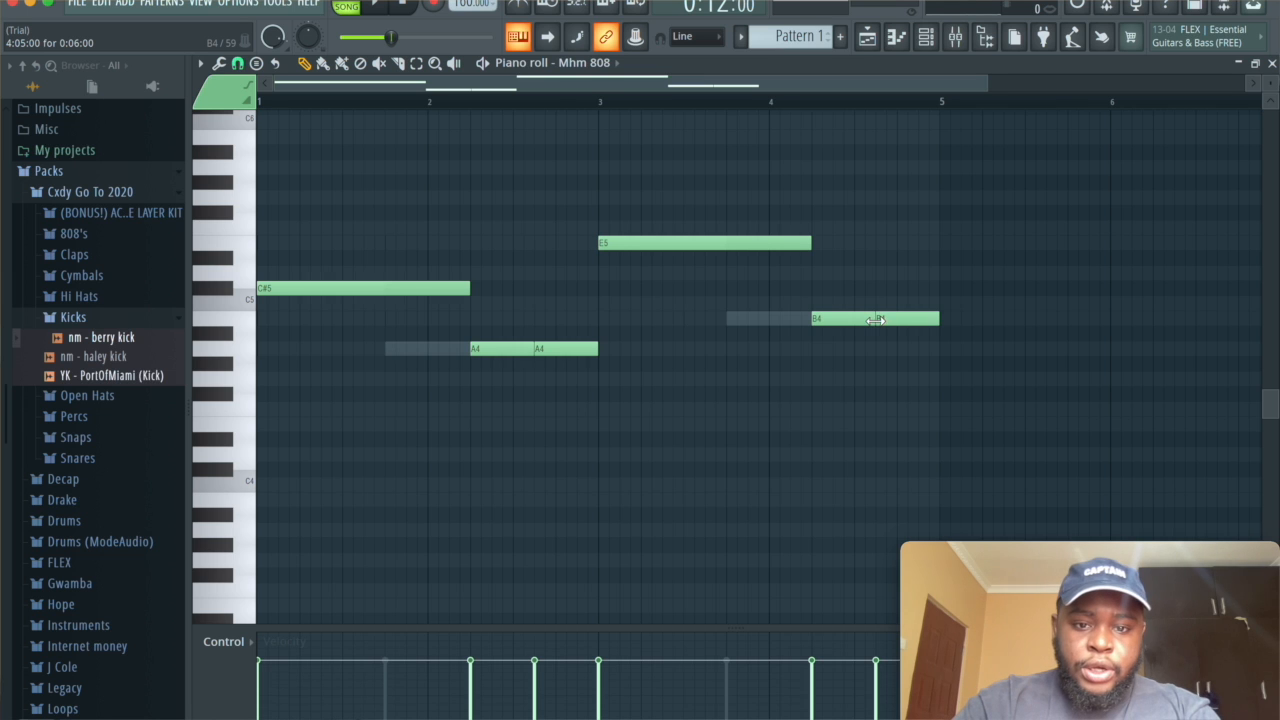
# Step: Duplicate the four-bar 808 phrase into bars 5 to 8 and split the first B4 note of bar 8 at step 7
pyautogui.hotkey('ctrl', 'b')
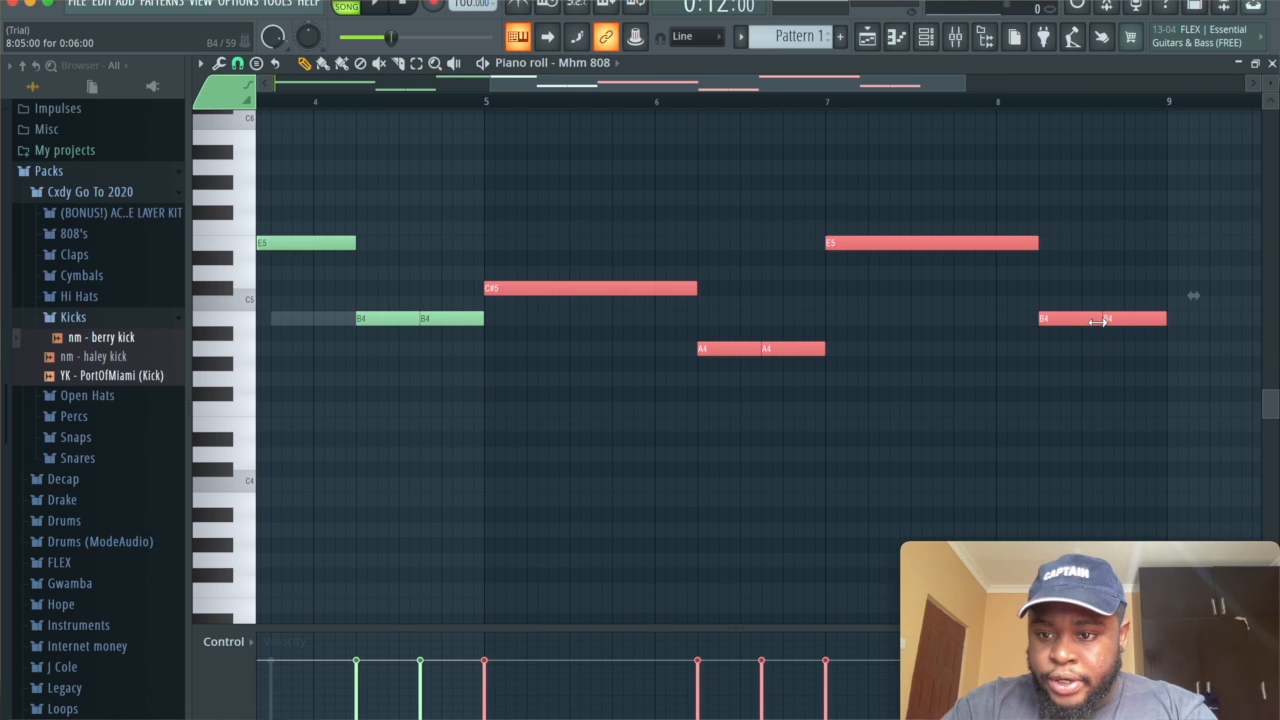
pyautogui.click(1097, 380)
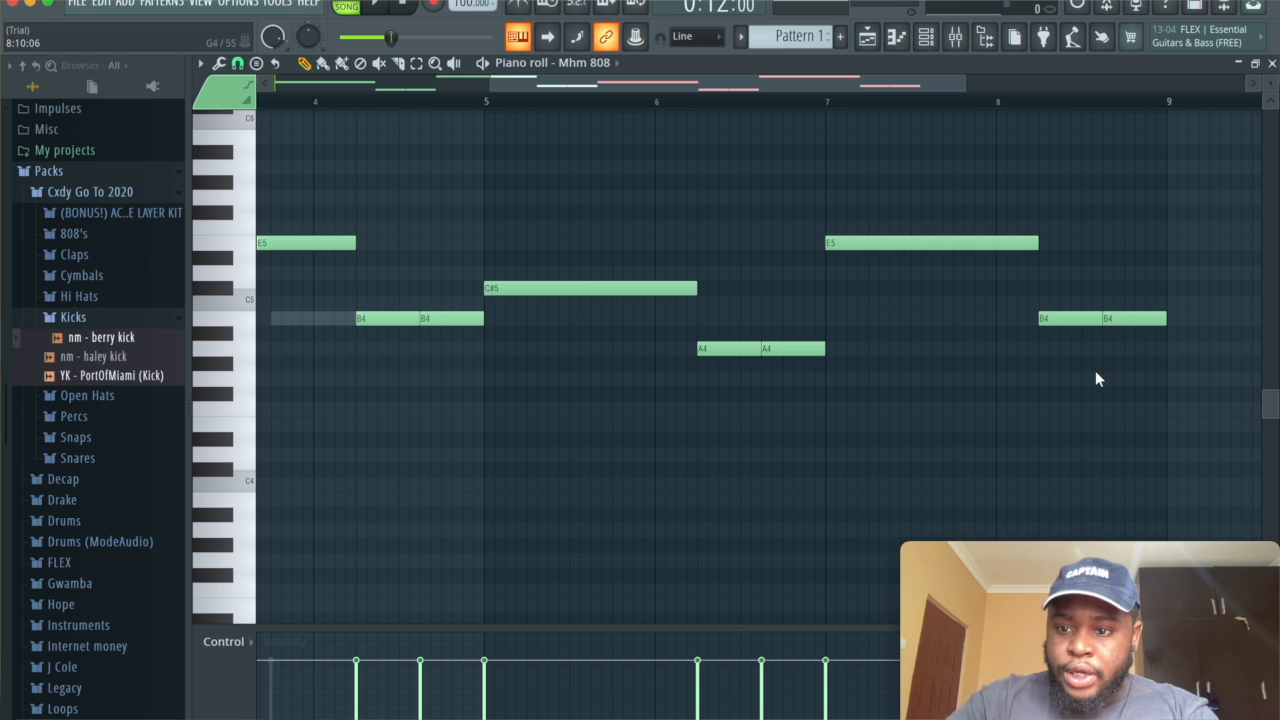
pyautogui.click(1050, 318)
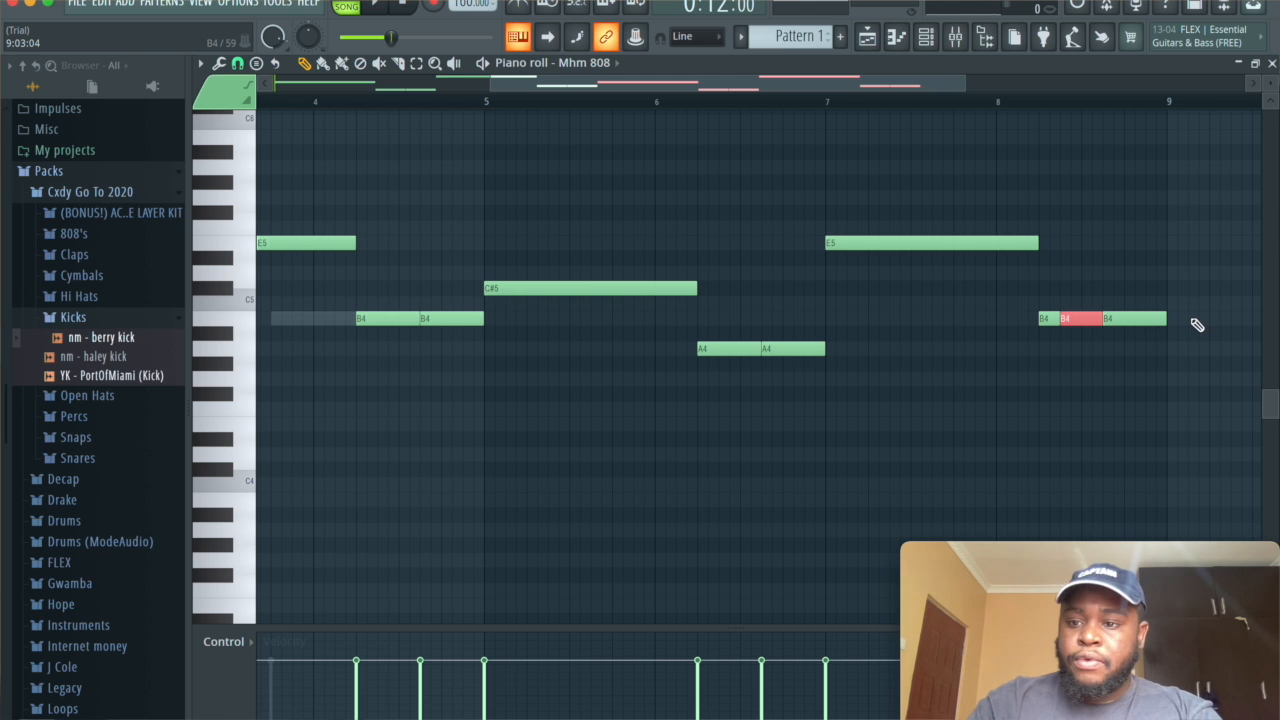
# Step: Play the 808 line with the piano loop through bar 8 to check the full eight-bar phrase, and stop playback
pyautogui.press('space')
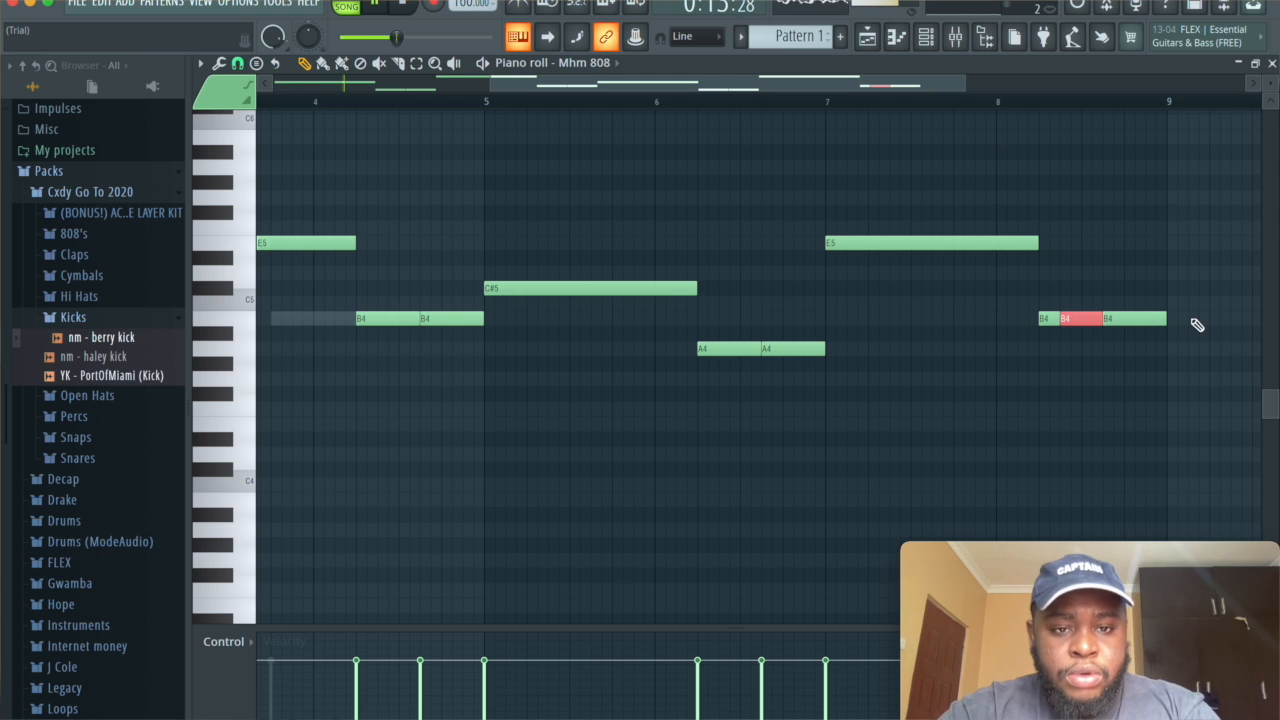
pyautogui.moveTo(597, 89); pyautogui.dragTo(380, 89)
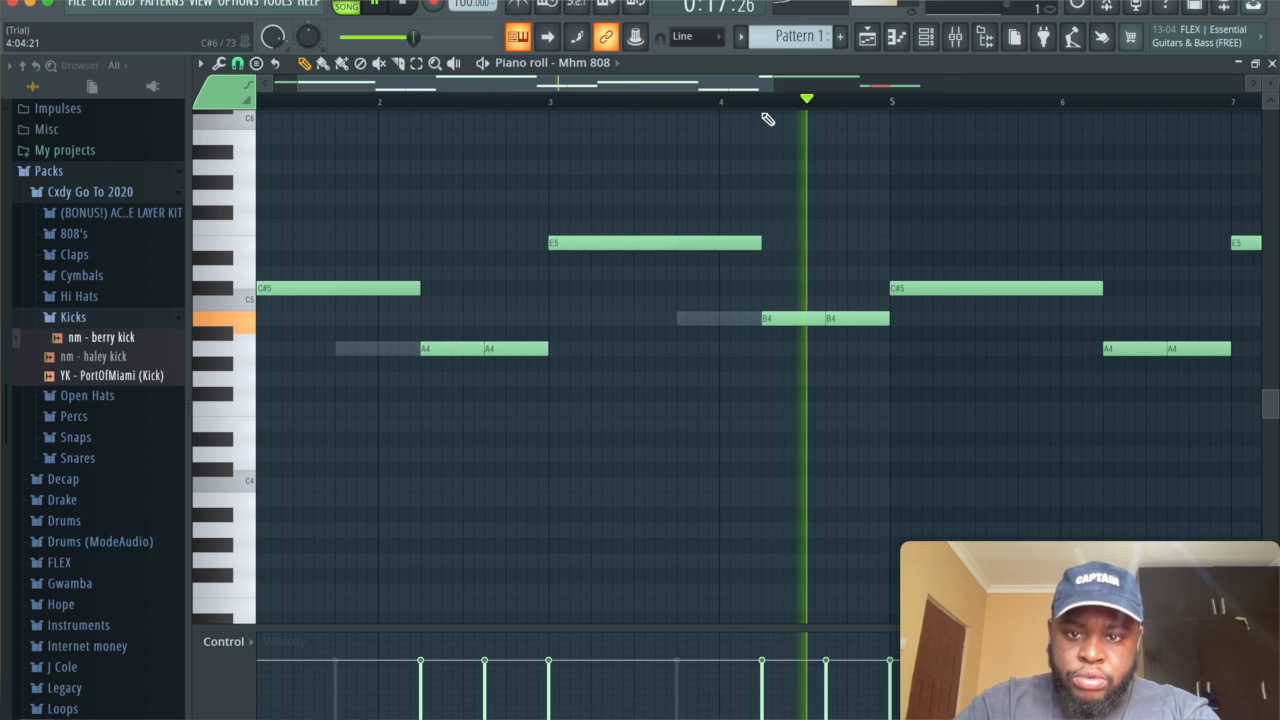
pyautogui.moveTo(770, 86); pyautogui.dragTo(1273, 155)
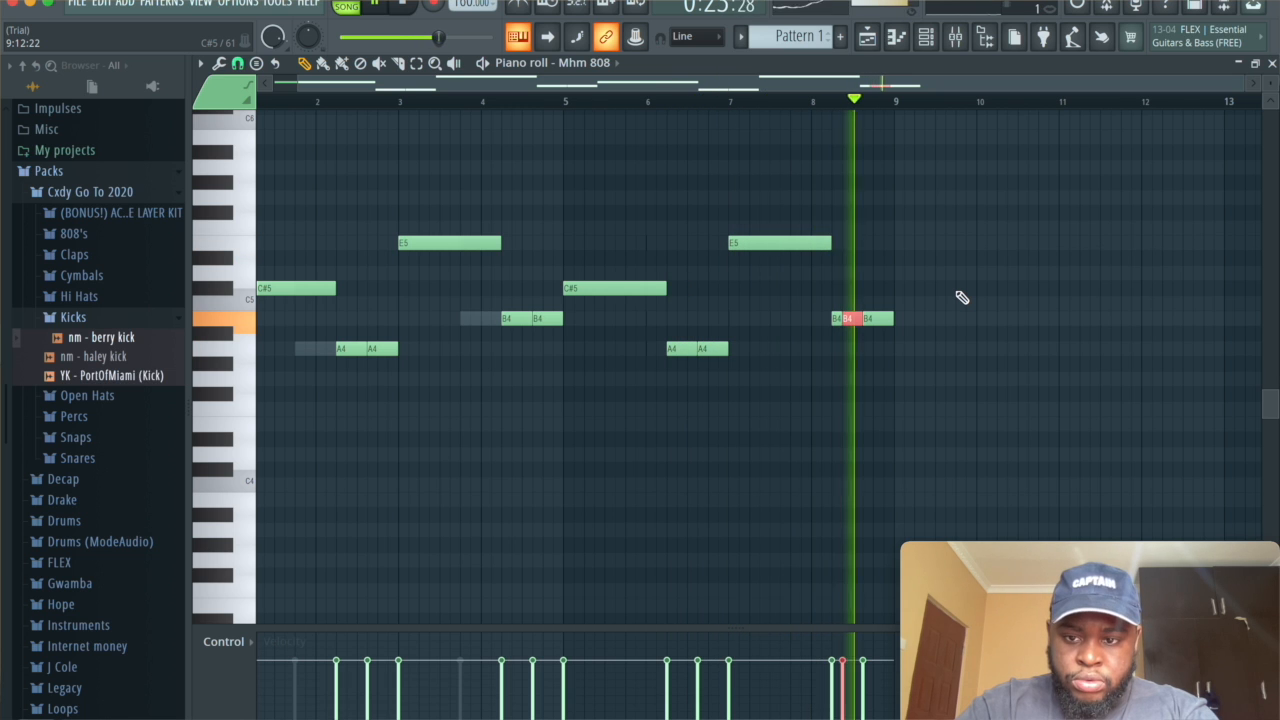
pyautogui.press('space')
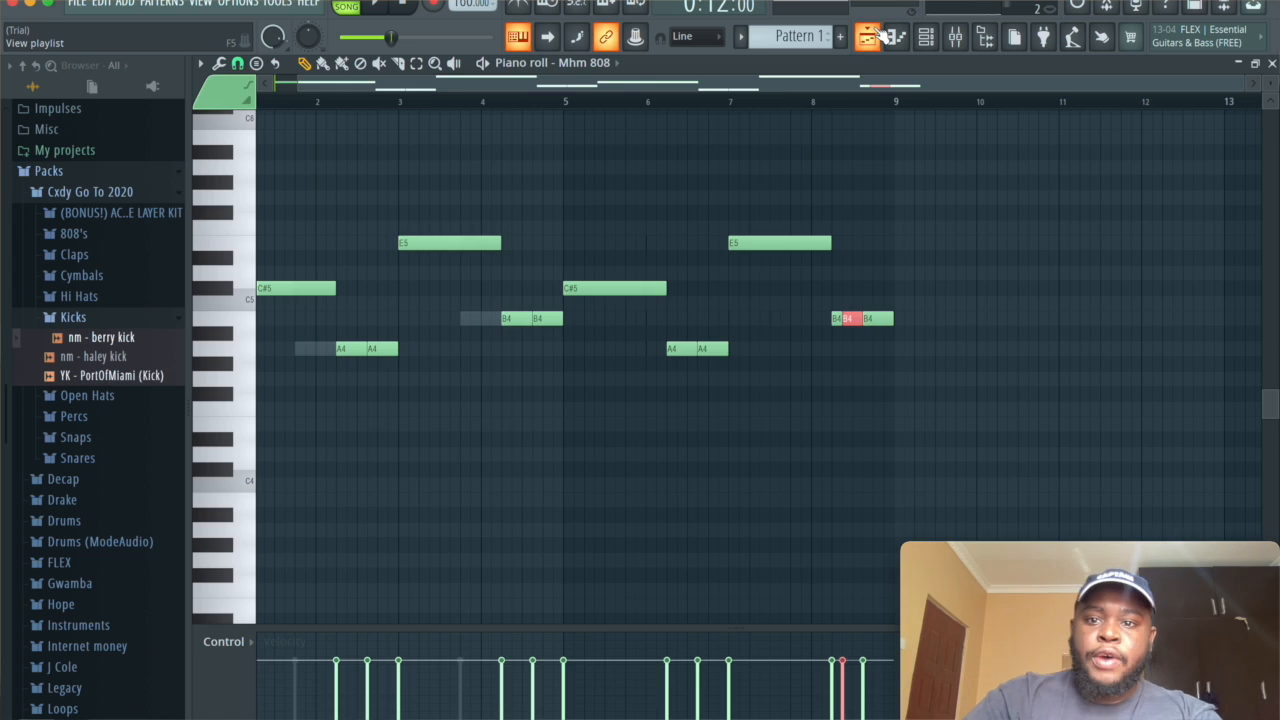
# Step: Return to the Playlist and duplicate the Pattern 1 clip on Track 3 so the copy starts at bar 17
pyautogui.click(867, 36)
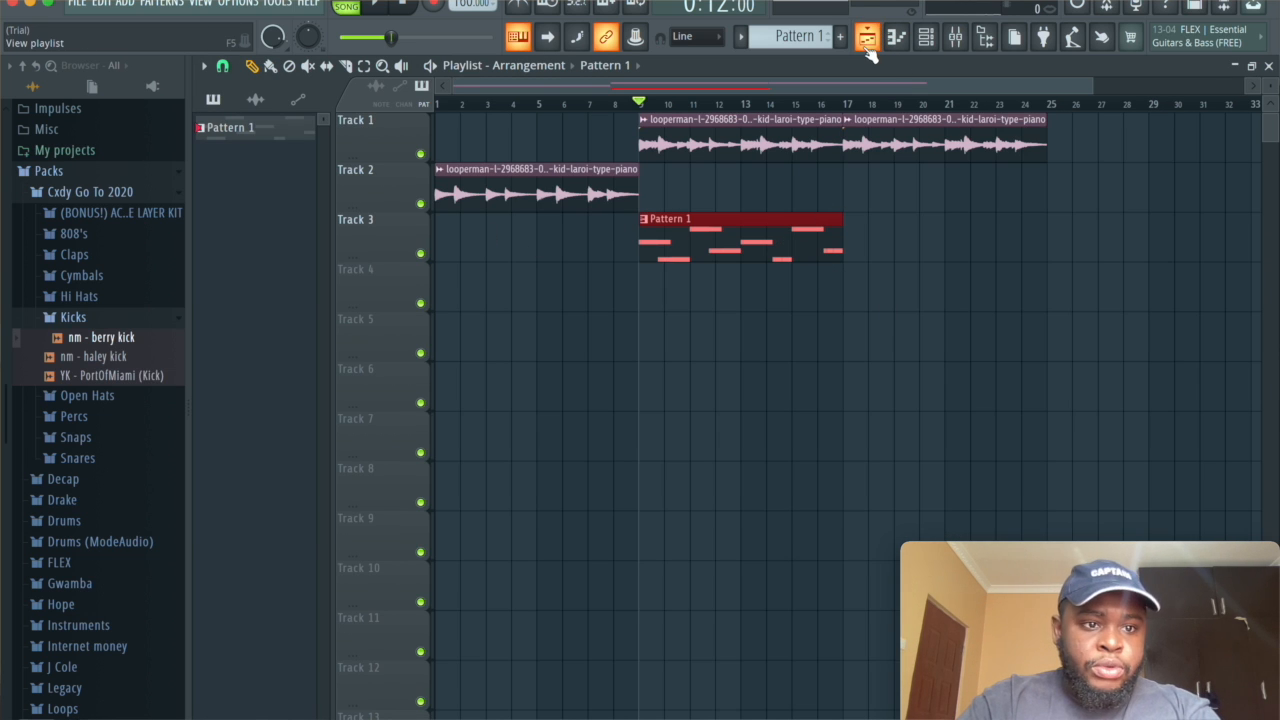
pyautogui.hotkey('ctrl', 'b')
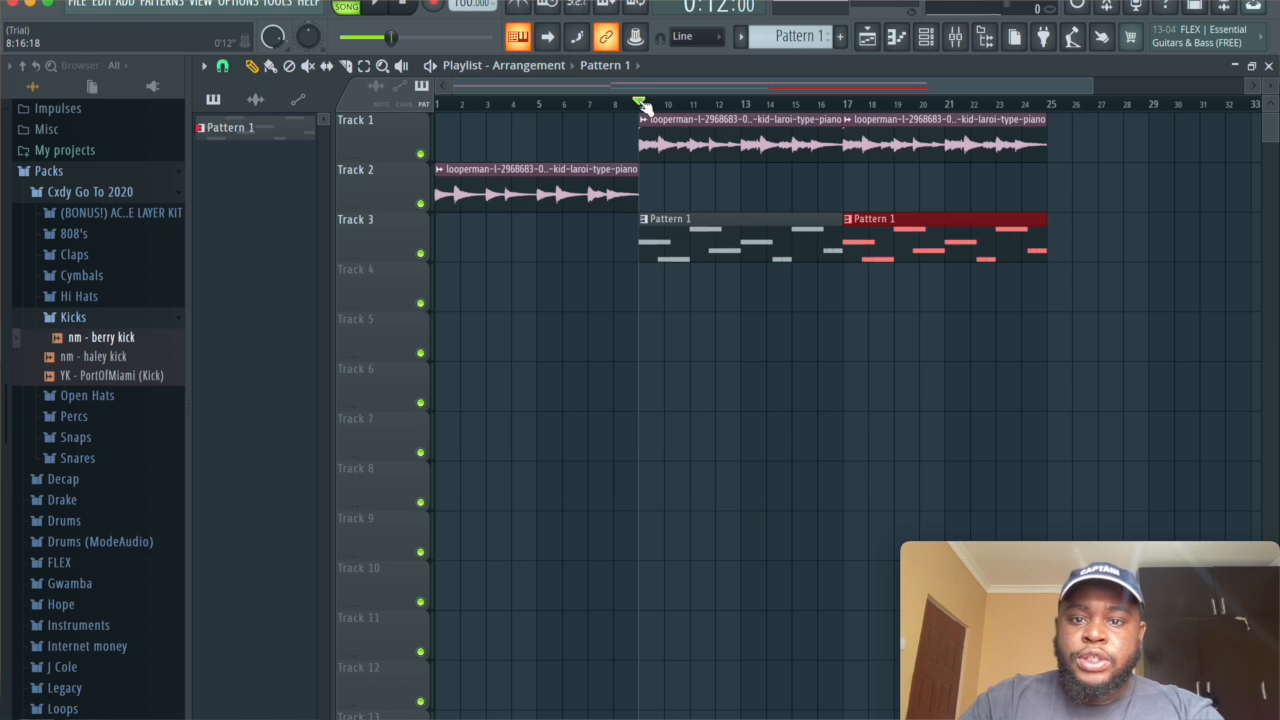
# Step: Select bars 9 to 24 in the Playlist, fill the Pierre Hat channel on every second step, and start playback
pyautogui.moveTo(641, 104); pyautogui.dragTo(1046, 148)
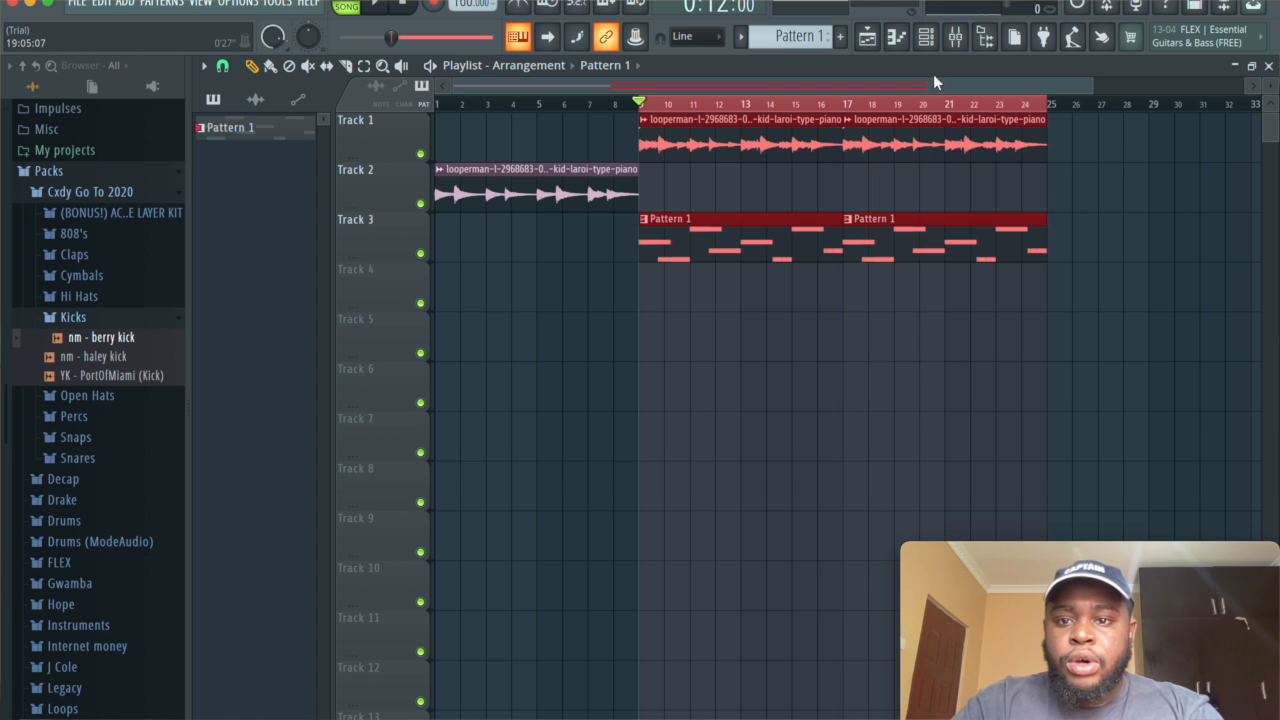
pyautogui.click(934, 46)
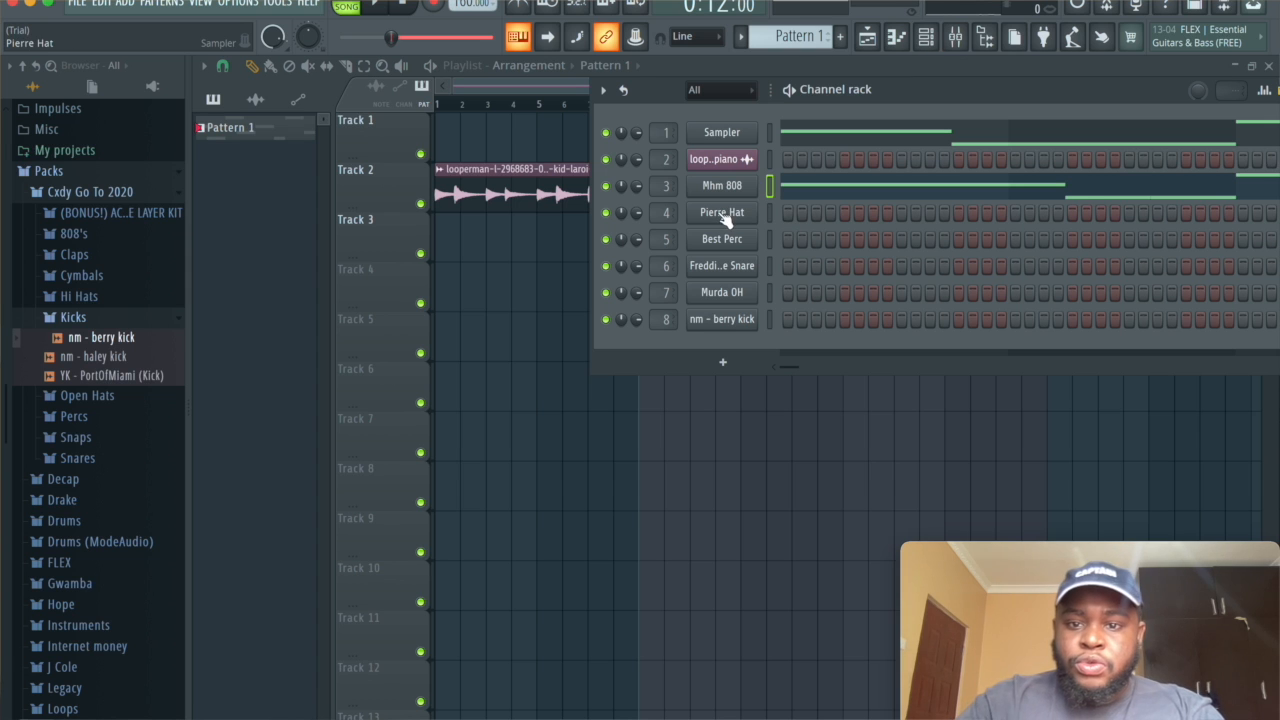
pyautogui.rightClick(722, 214)
pyautogui.click(959, 265)
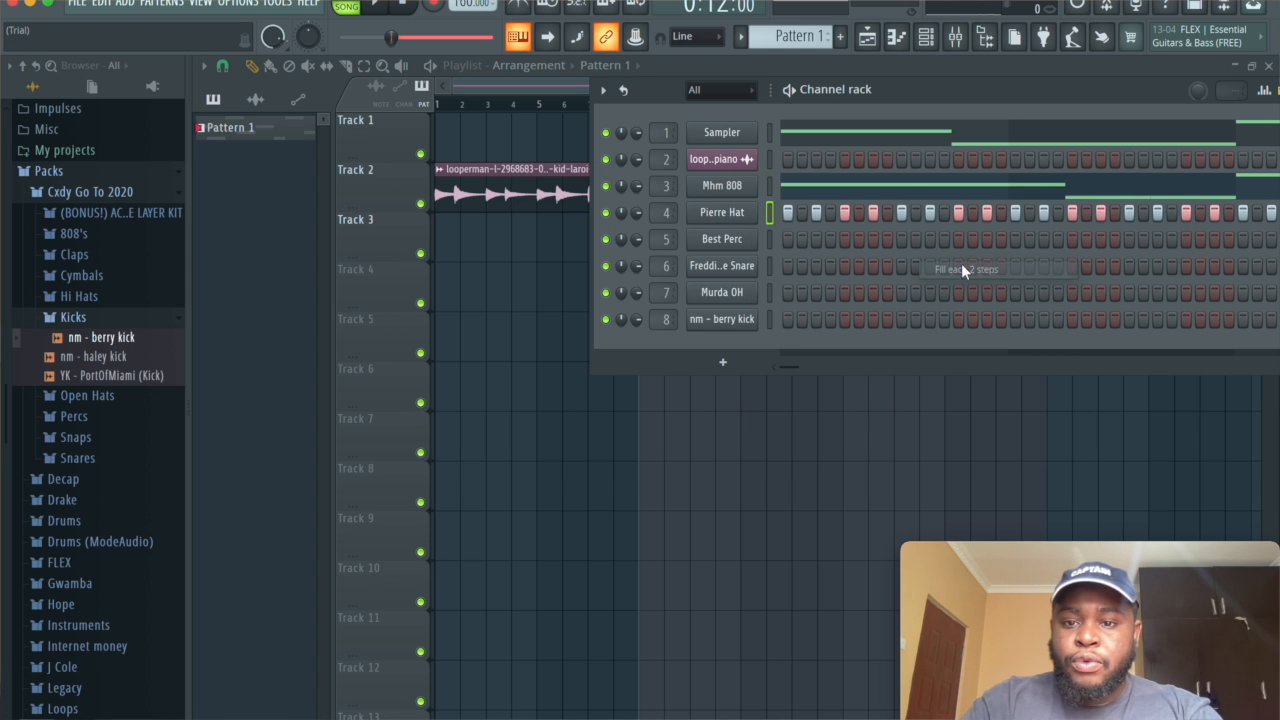
pyautogui.press('space')
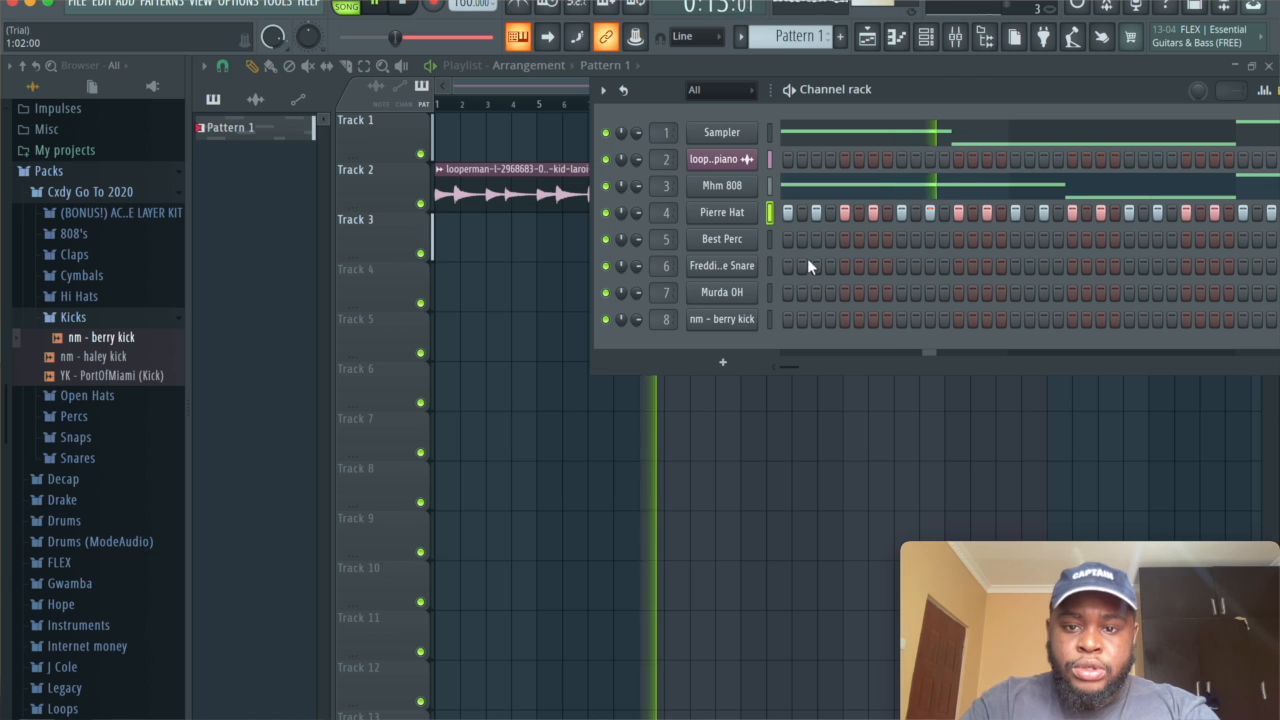
# Step: In Pierre Hat's piano roll, delete the hats after bar 1 and lower the velocity of every second remaining hit
pyautogui.click(897, 38)
pyautogui.moveTo(906, 386); pyautogui.dragTo(312, 277)
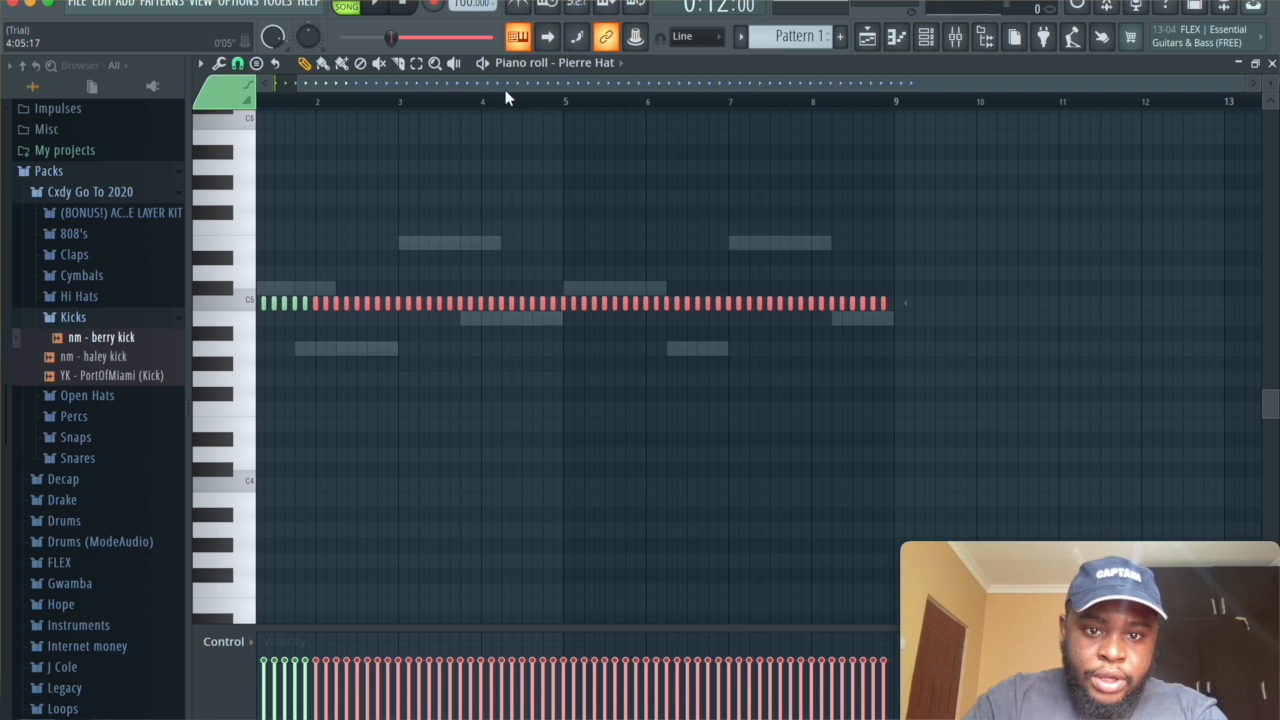
pyautogui.hscroll(-1, 509, 94)
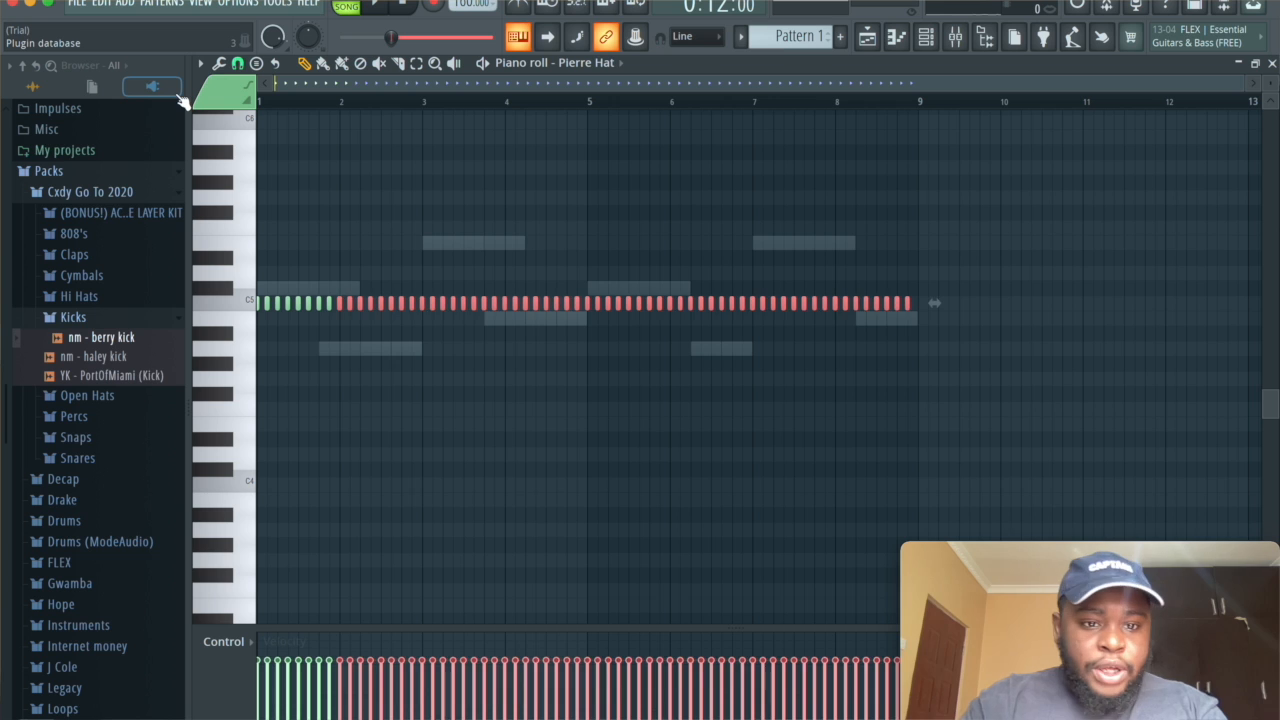
pyautogui.press('Delete')
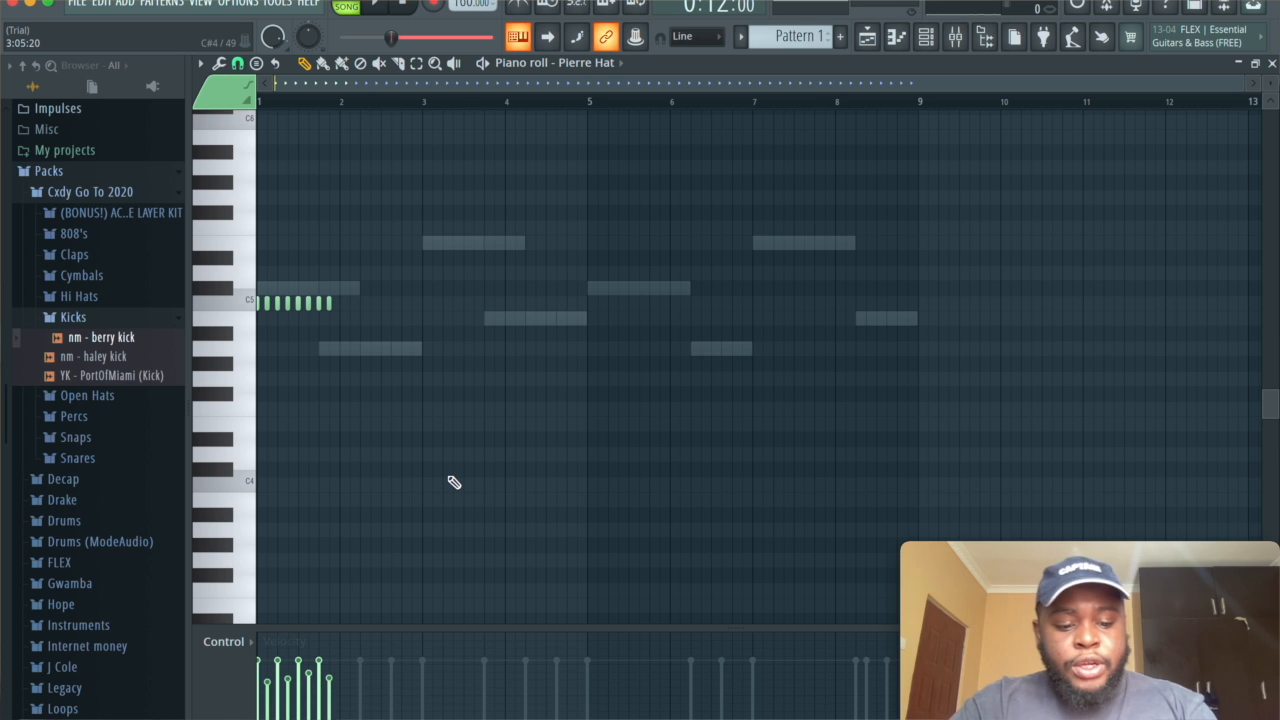
# Step: Try to duplicate the bar 1 hats with bars 1 to 8 selected, and delete the copy at bar 9
pyautogui.hotkey('ctrl', 'a')
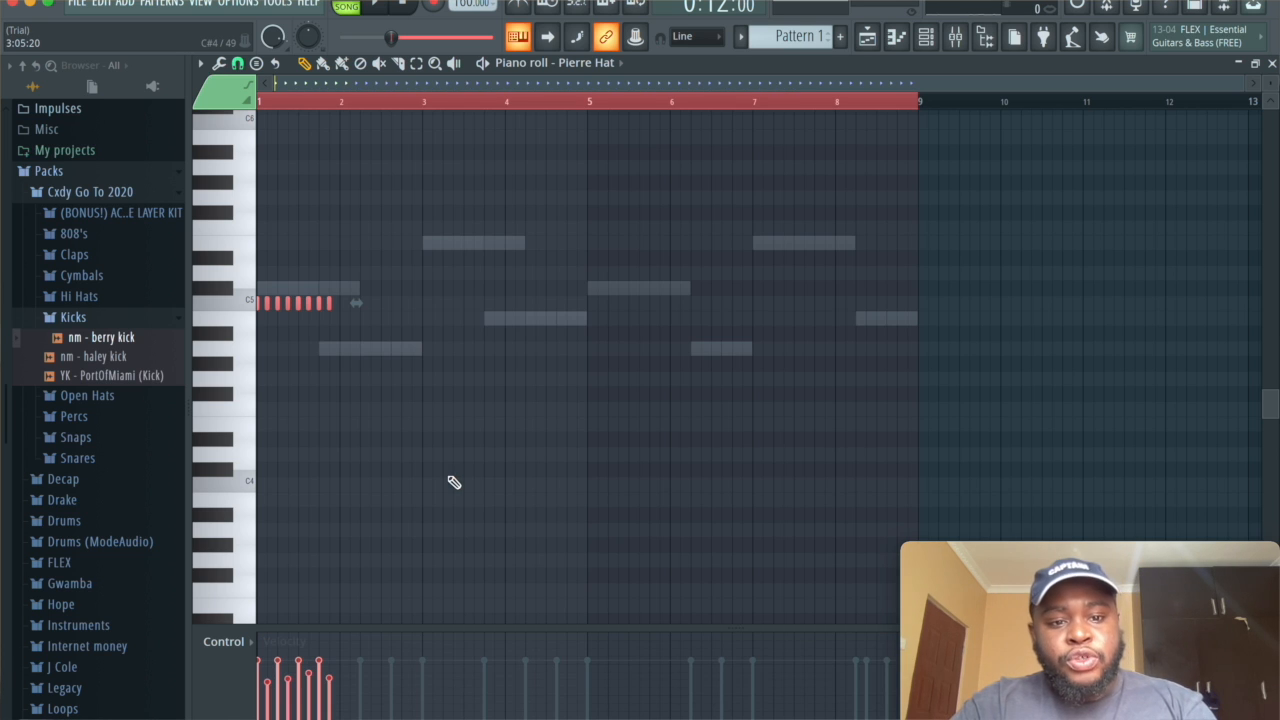
pyautogui.click(237, 63)
pyautogui.click(268, 151)
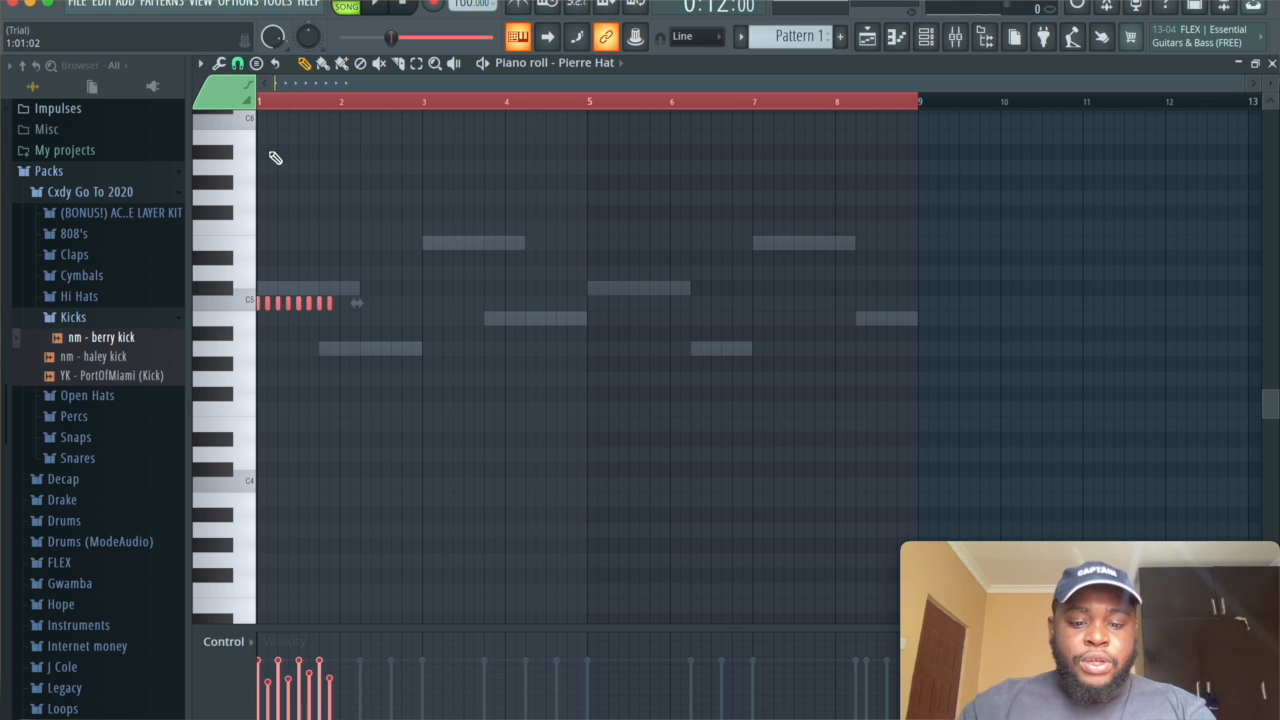
pyautogui.click(394, 334)
pyautogui.rightClick(395, 334)
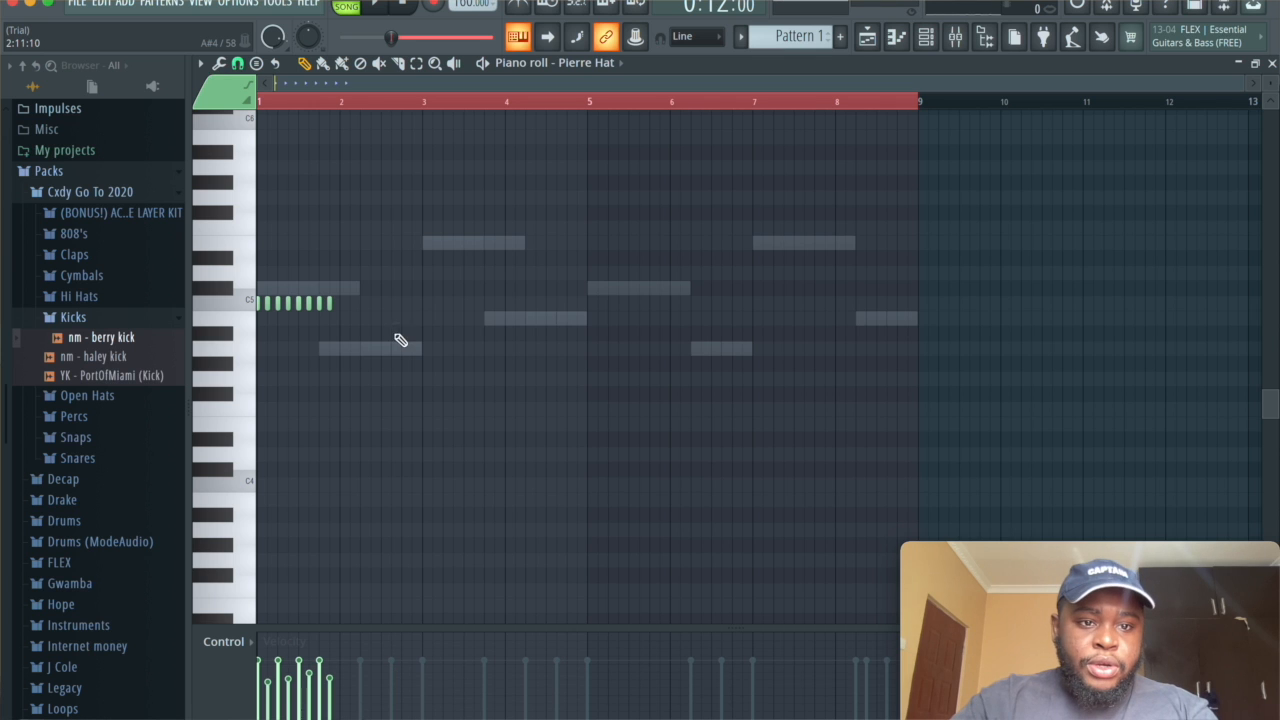
pyautogui.click(235, 62)
pyautogui.click(275, 219)
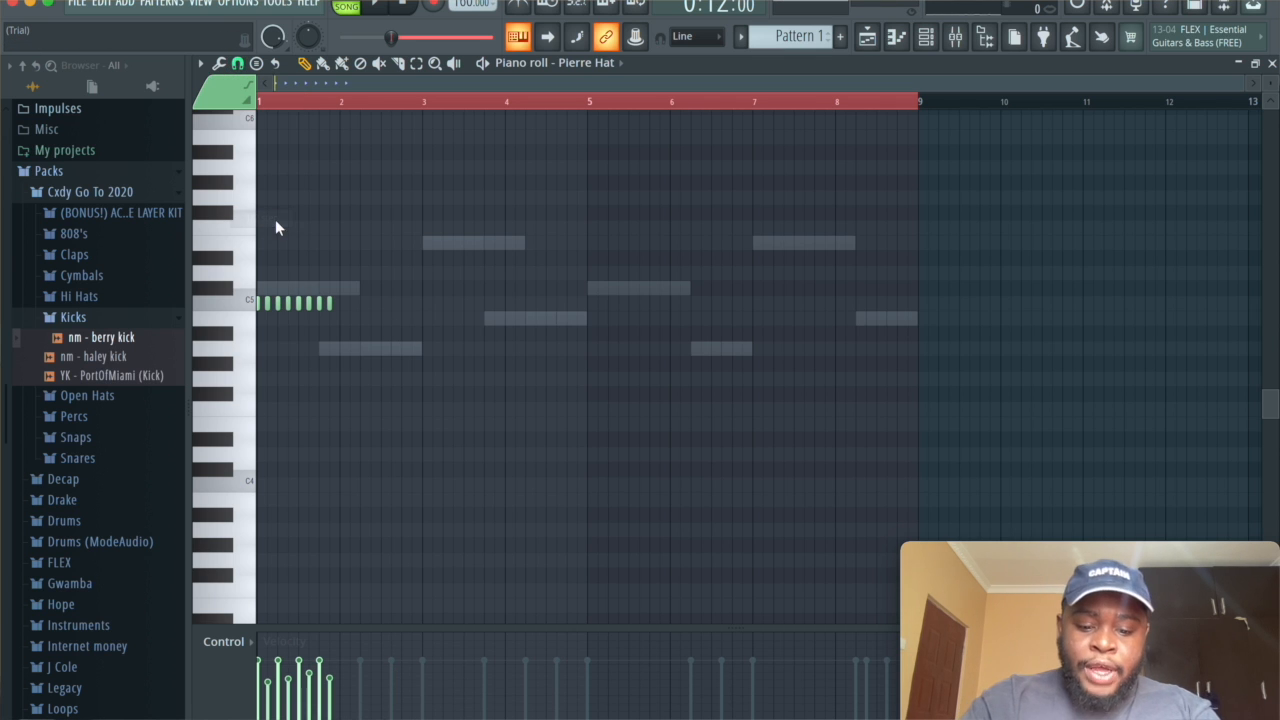
pyautogui.hotkey('ctrl', 'b')
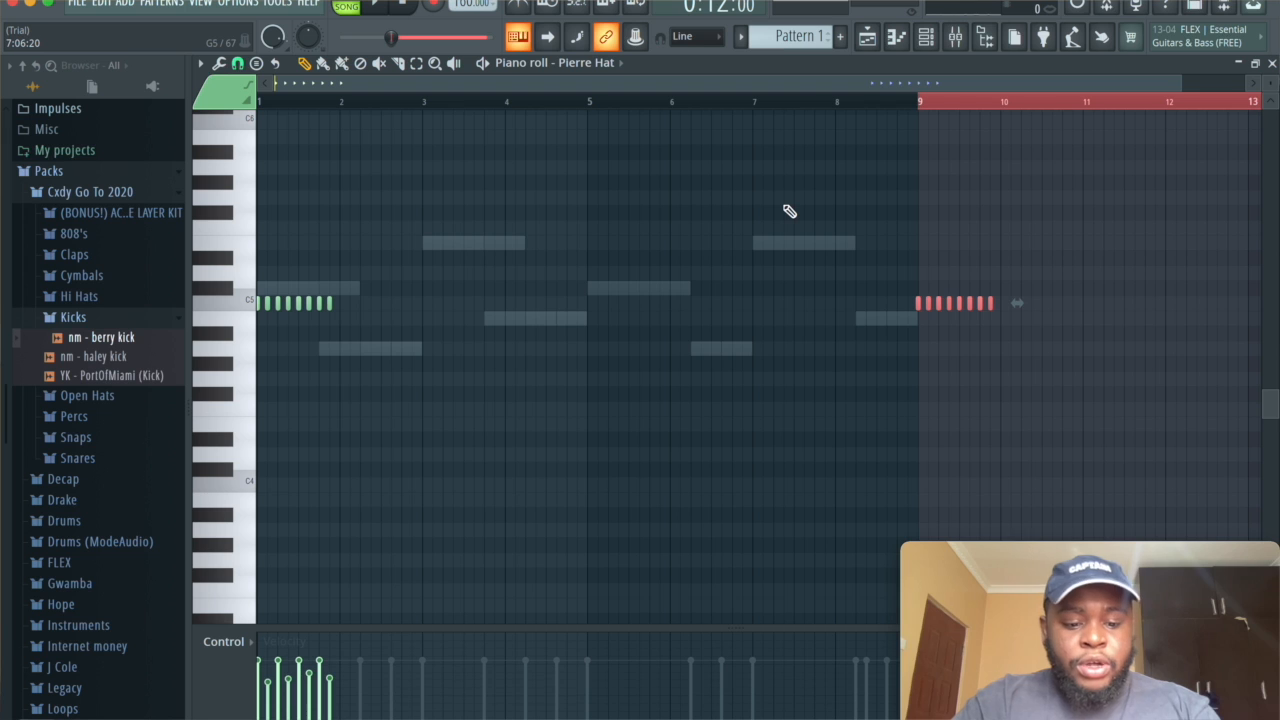
pyautogui.press('Delete')
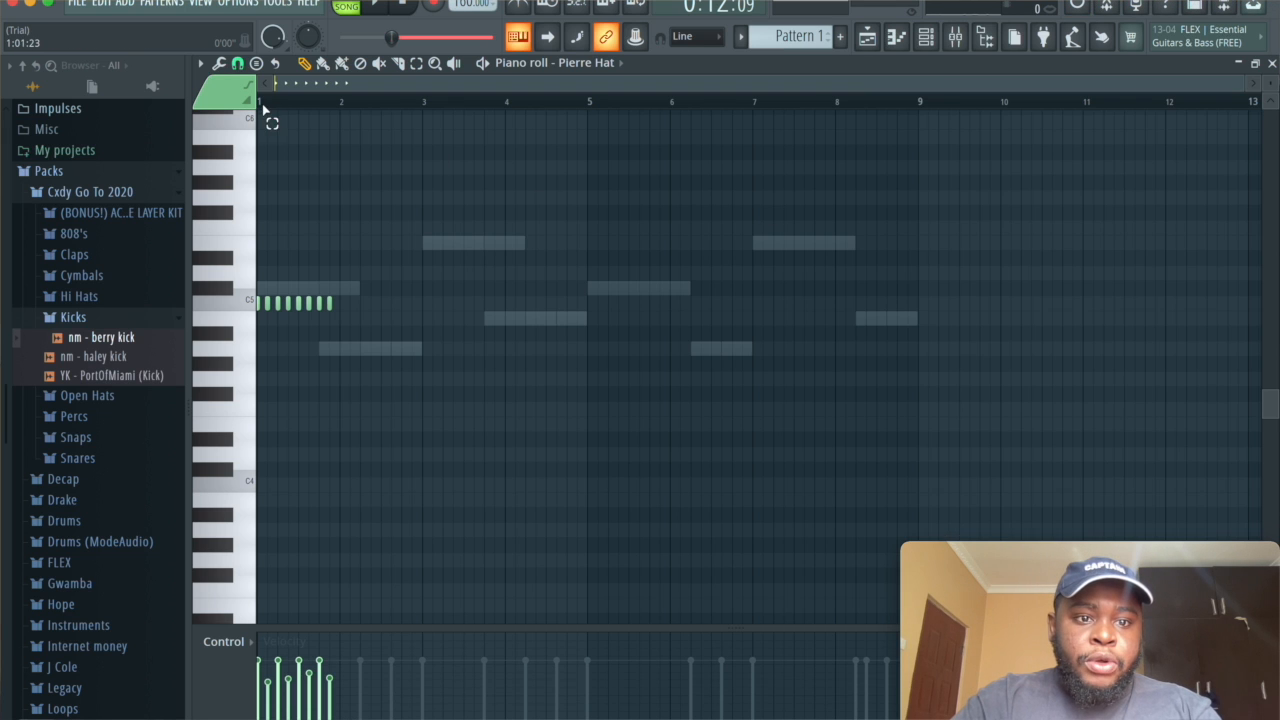
# Step: Duplicate the one-bar Pierre Hat pattern repeatedly until the hats fill bars 1 to 8
pyautogui.hotkey('ctrl', 'b')
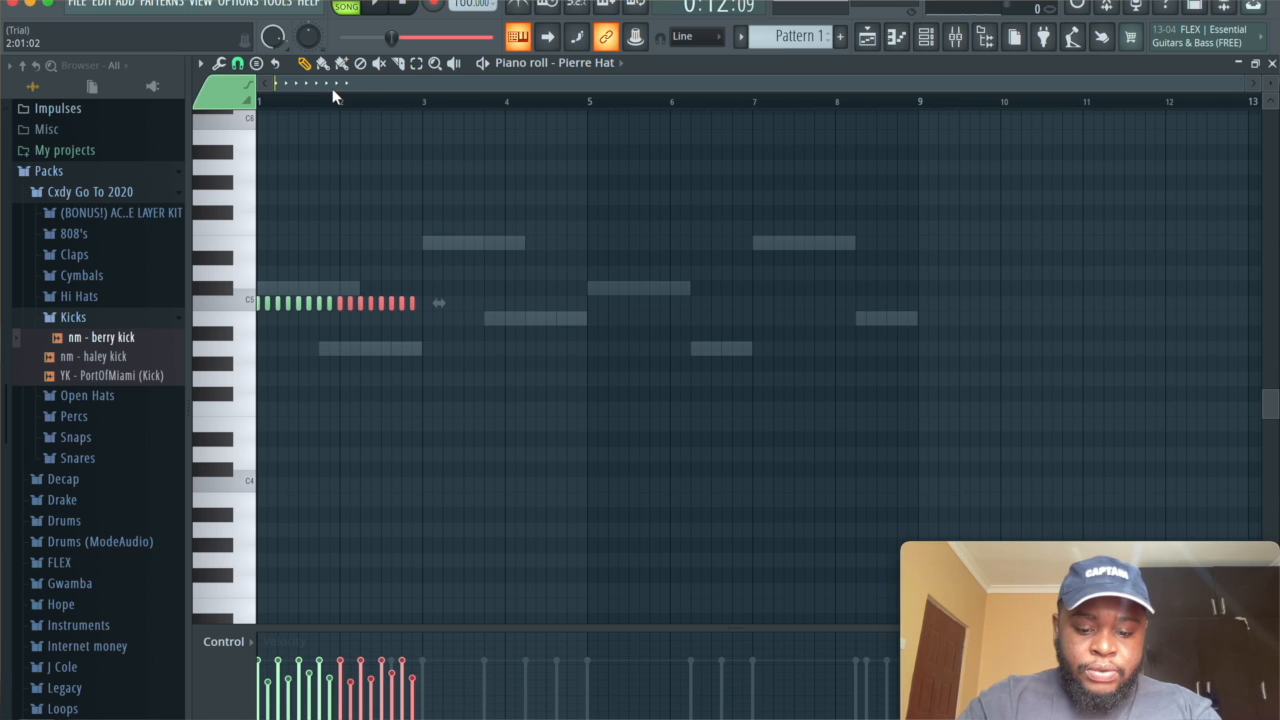
pyautogui.click(530, 470)
pyautogui.hotkey('ctrl', 'b')
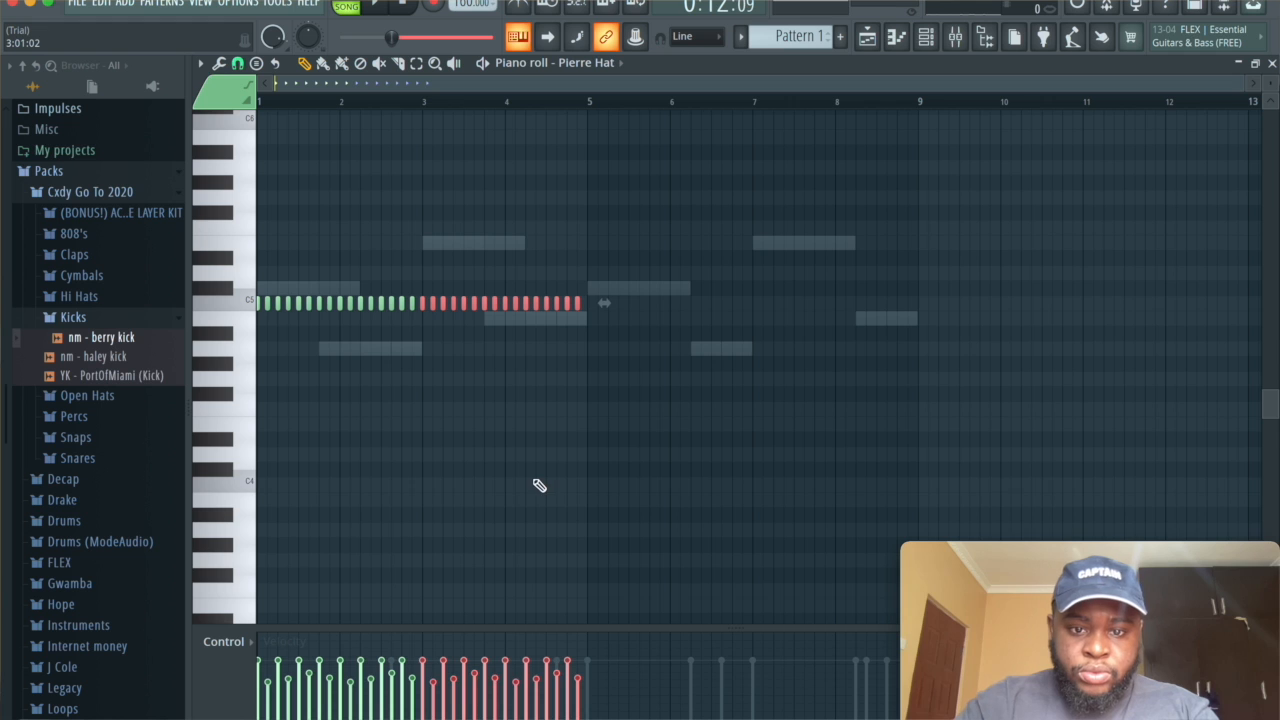
pyautogui.click(539, 486)
pyautogui.hotkey('ctrl', 'b')
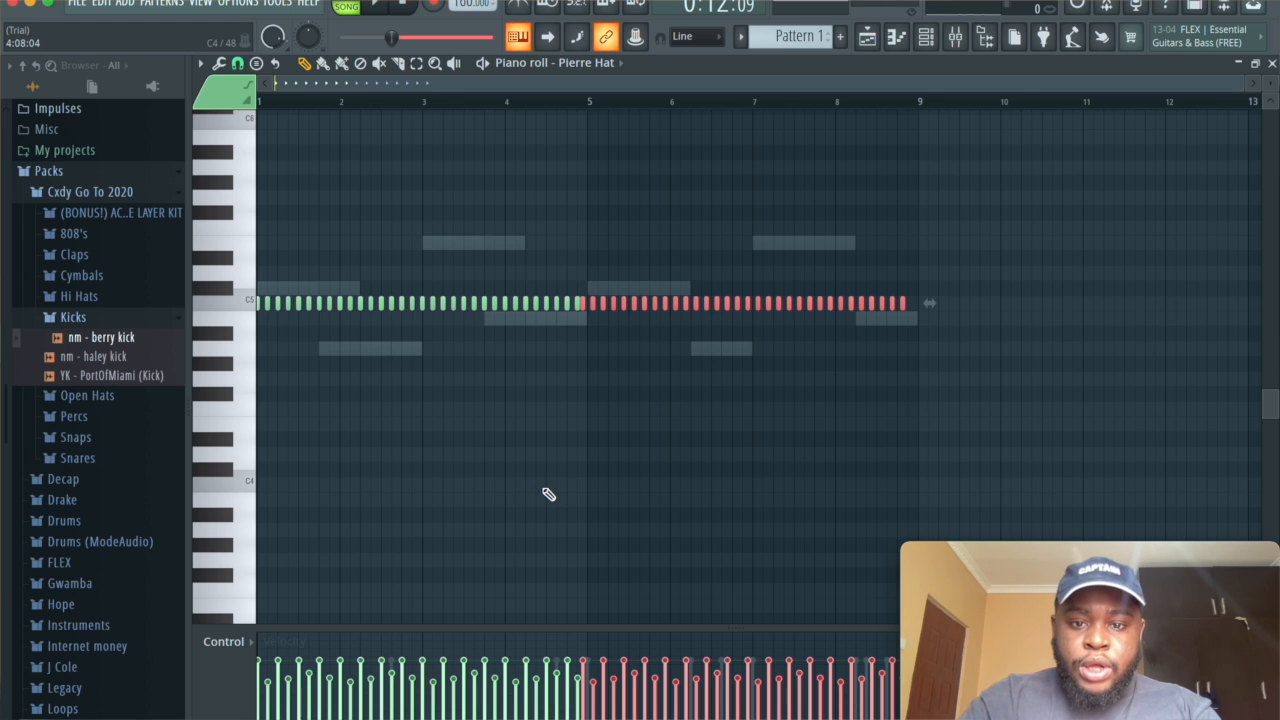
# Step: Nudge the copied hats for bars 5 to 8 later onto the start of bar 5, and play the pattern
pyautogui.hotkey('shift', 'Right')
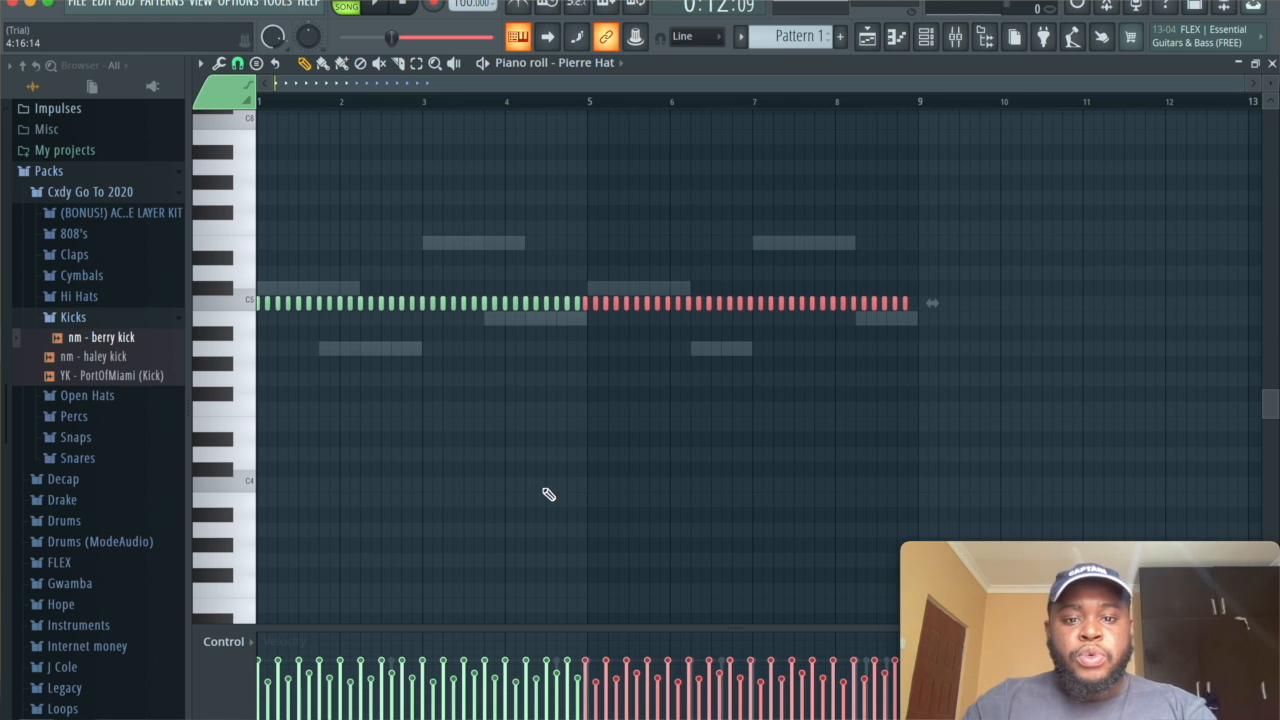
pyautogui.press('space')
pyautogui.press('space')
pyautogui.press('space')
pyautogui.press('space')
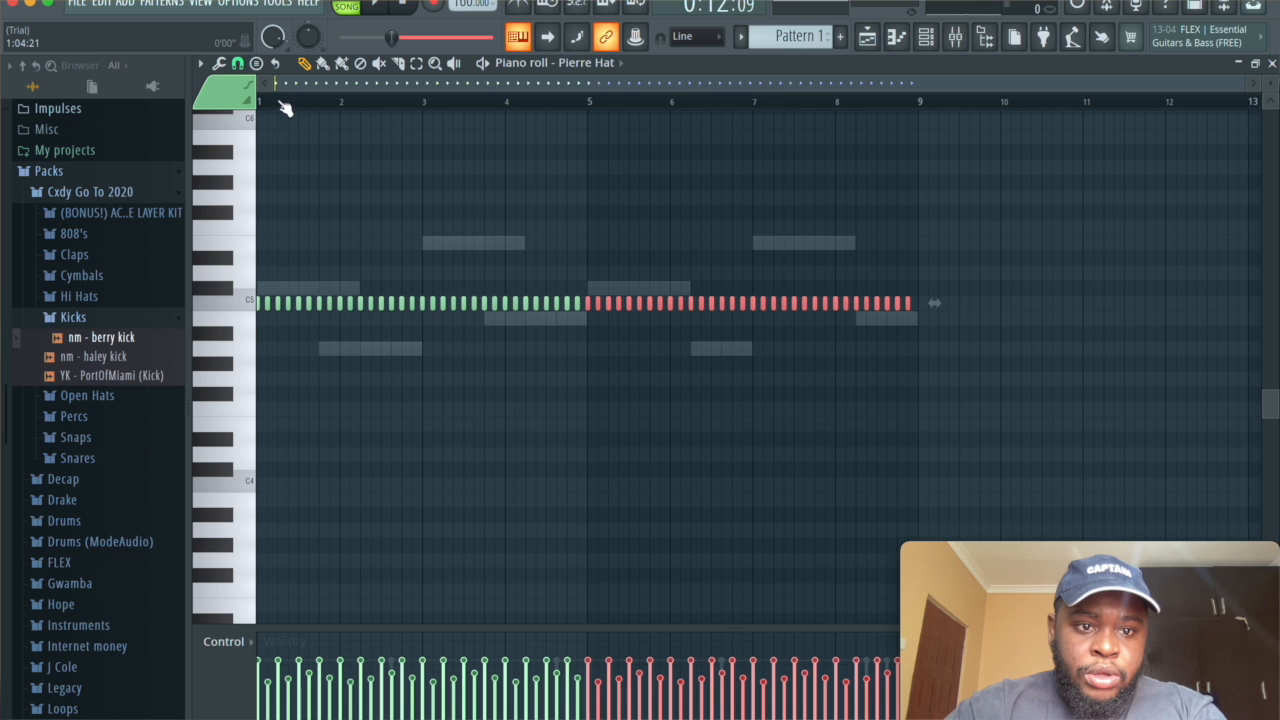
pyautogui.press('space')
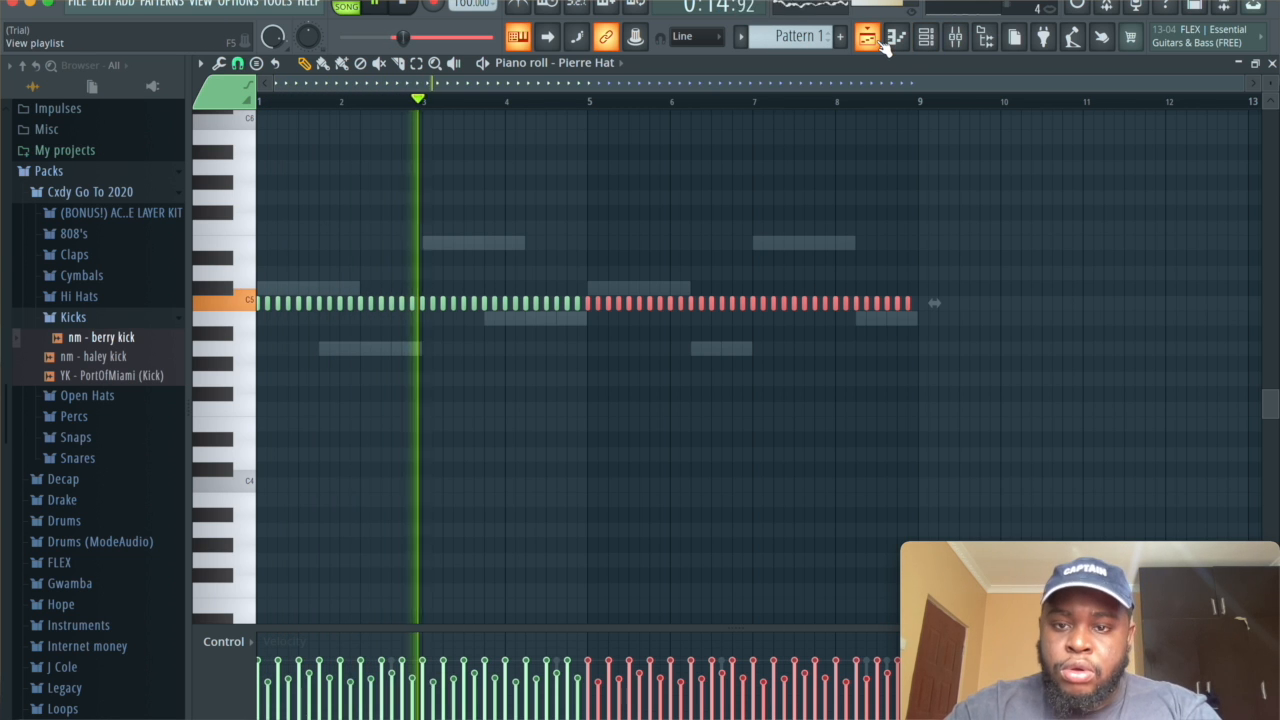
# Step: Add C5 Best Perc notes in the second half of bar 4 and at the end of bar 8, and play the loop through
pyautogui.click(930, 42)
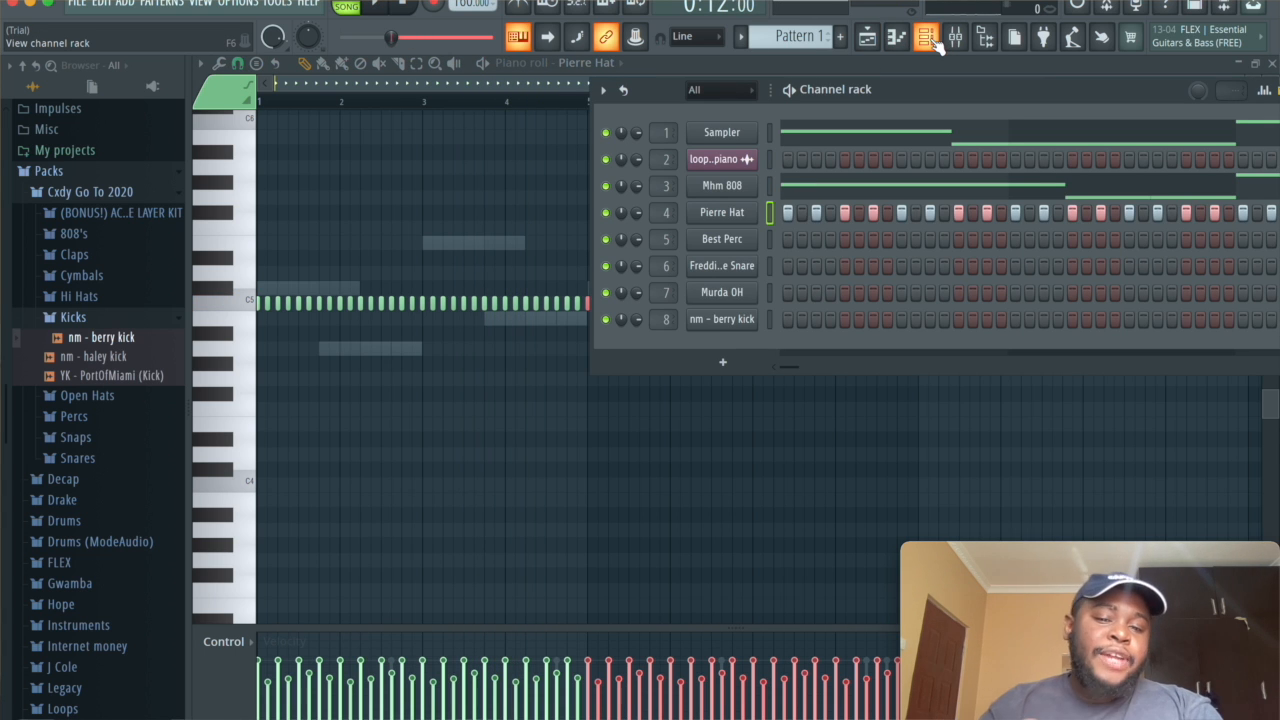
pyautogui.click(931, 43)
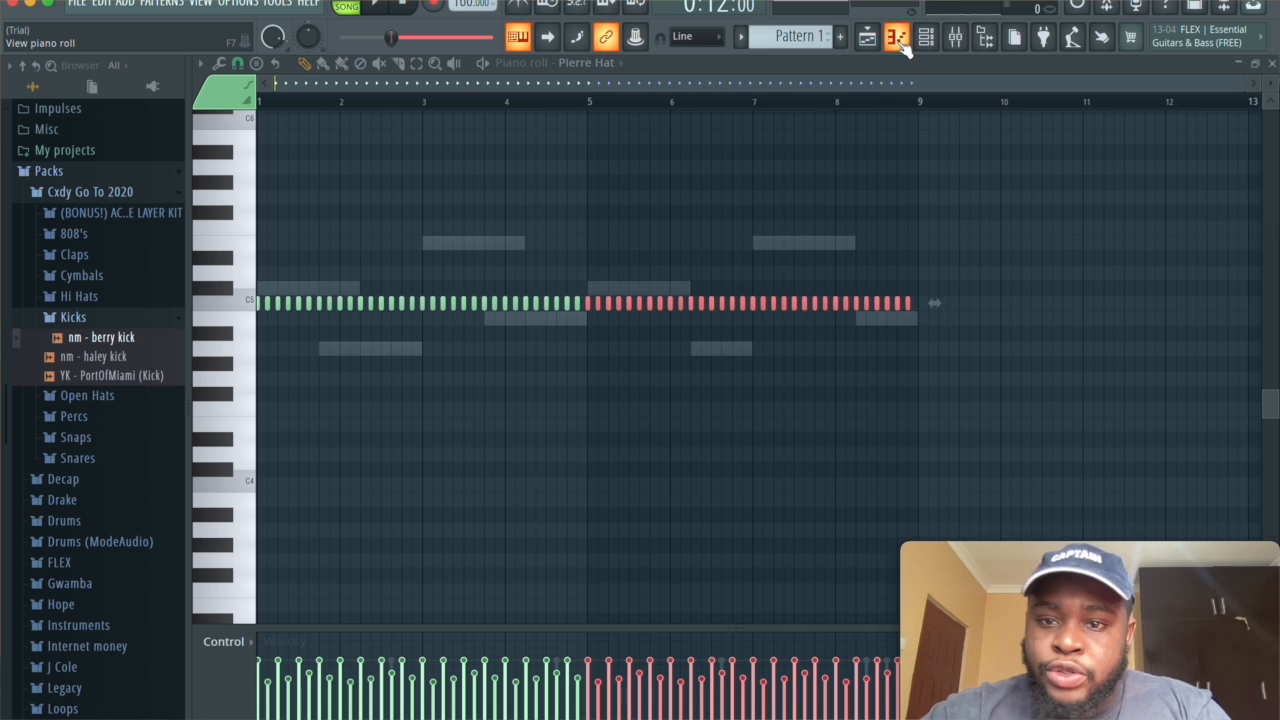
pyautogui.click(588, 65)
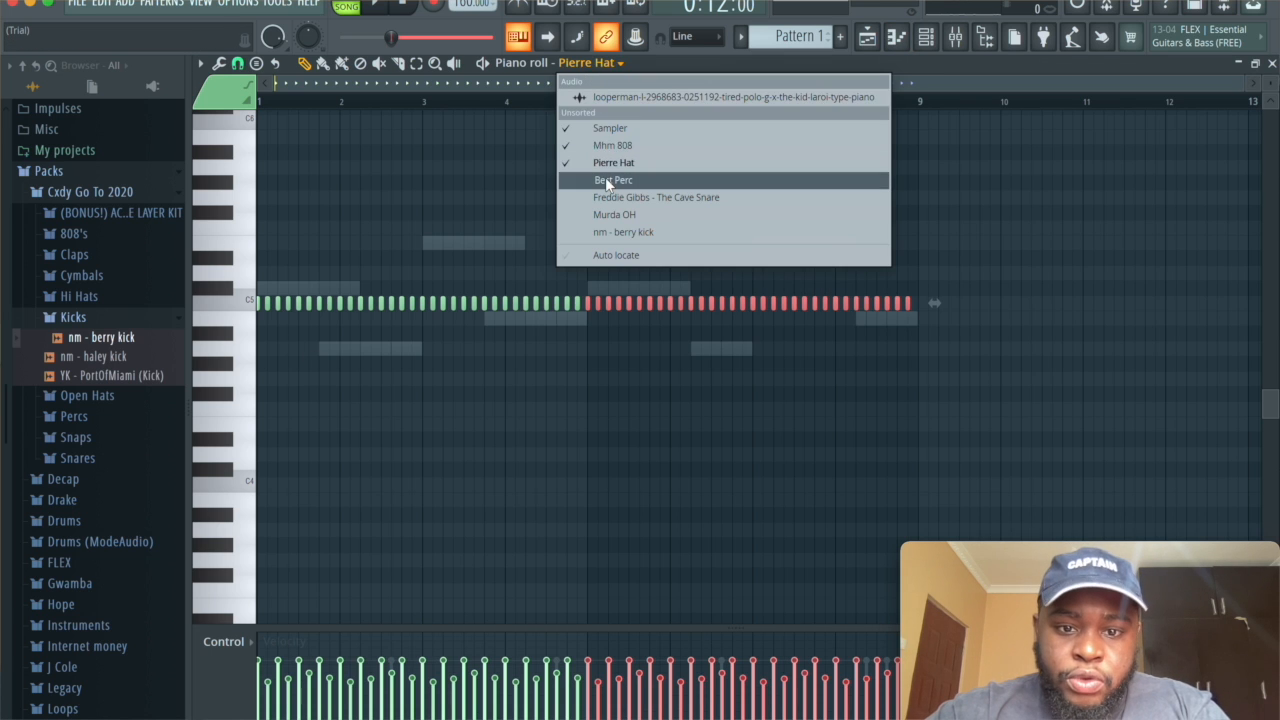
pyautogui.click(605, 177)
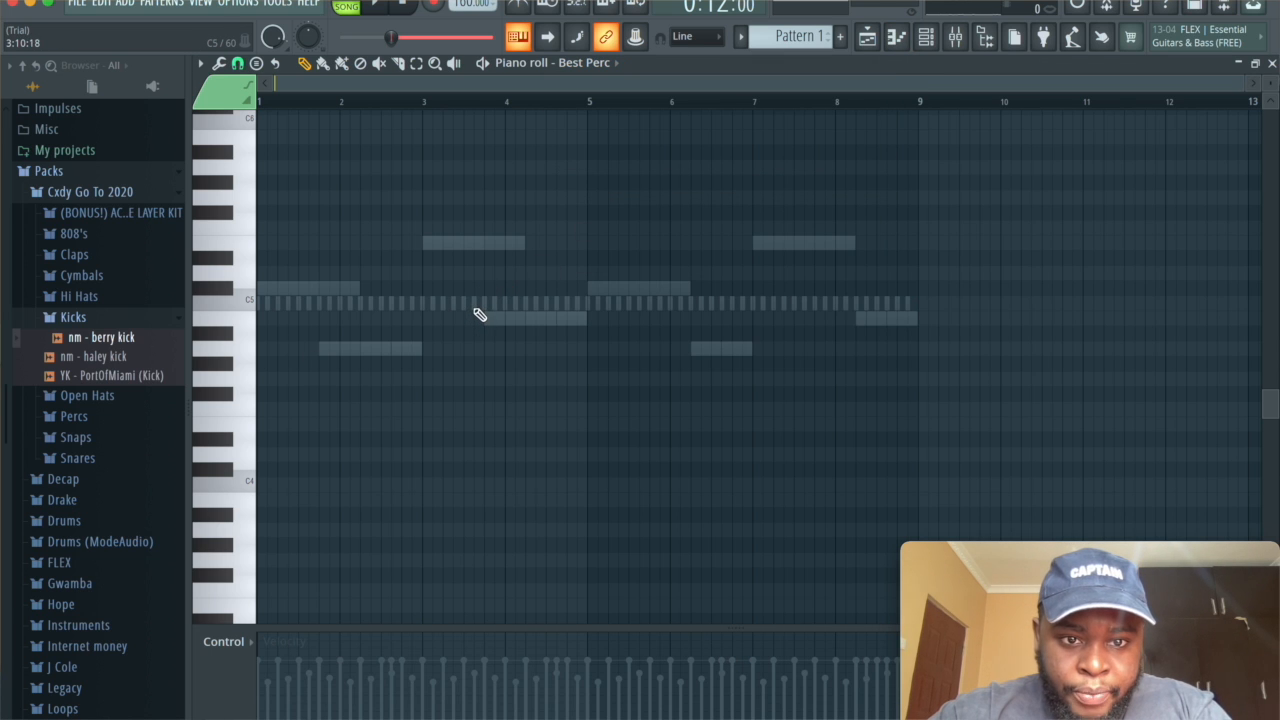
pyautogui.click(560, 303)
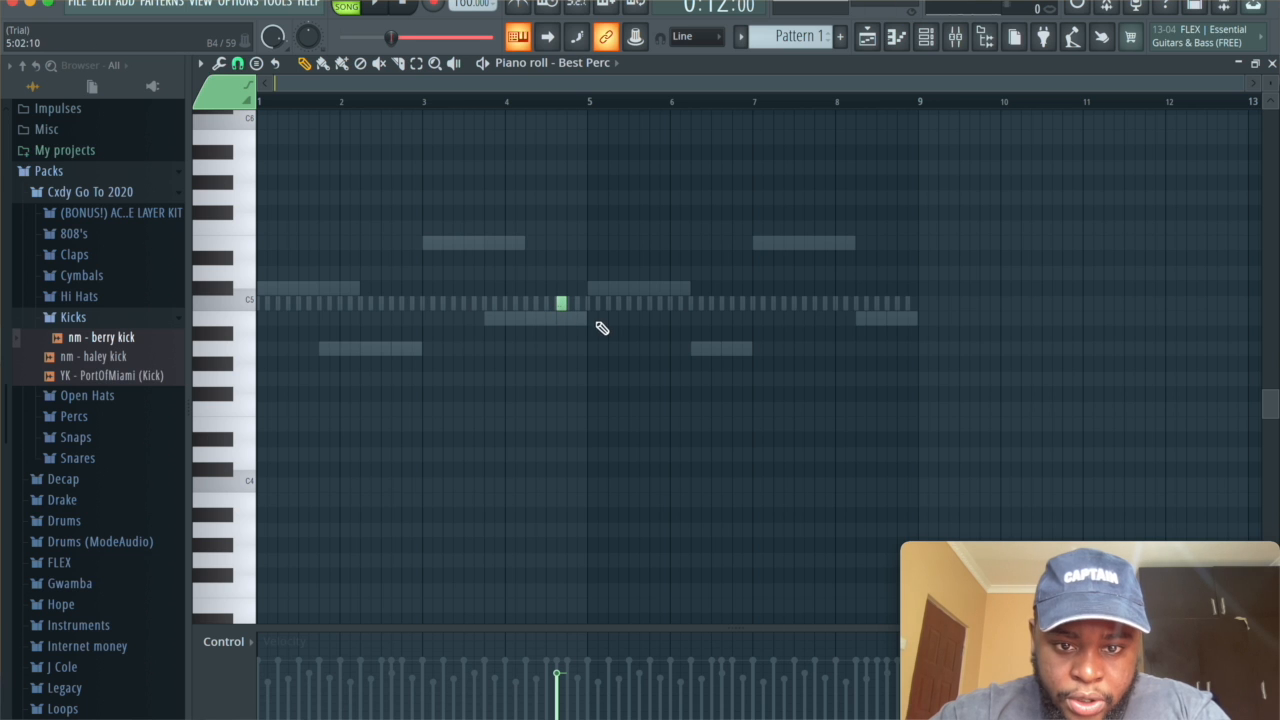
pyautogui.scroll(4, 590, 321)
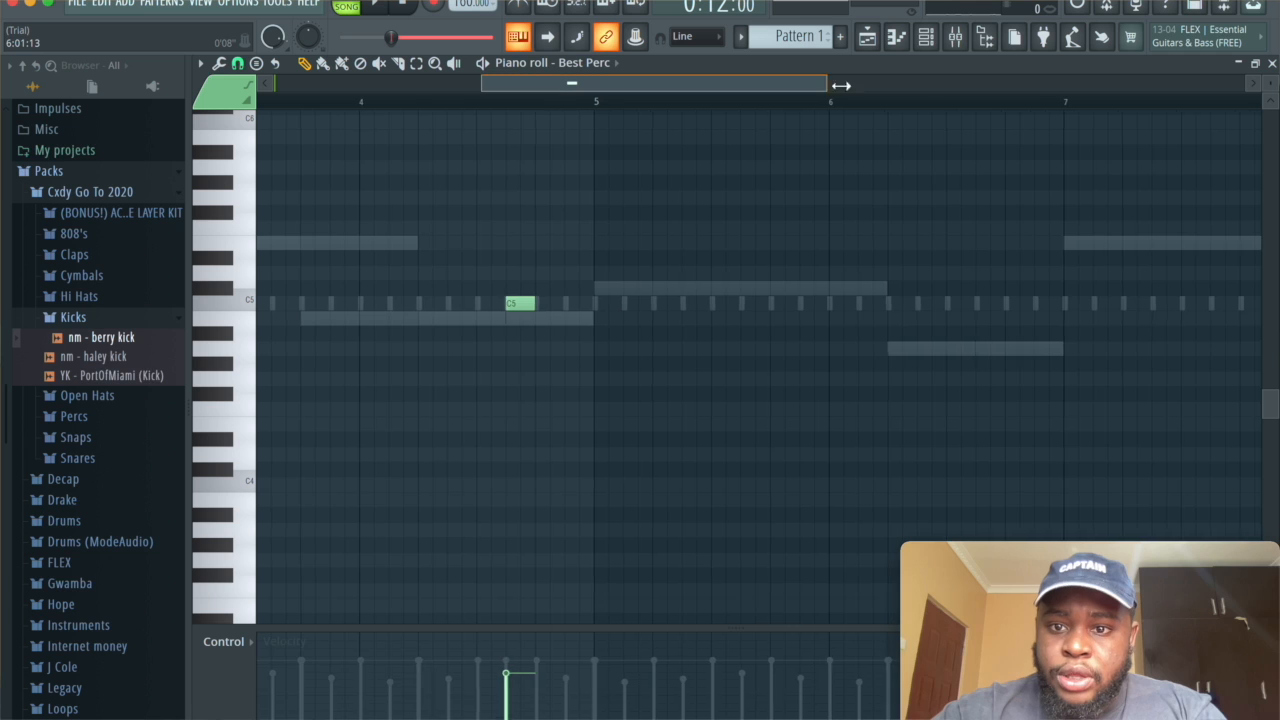
pyautogui.moveTo(827, 84); pyautogui.dragTo(1244, 86)
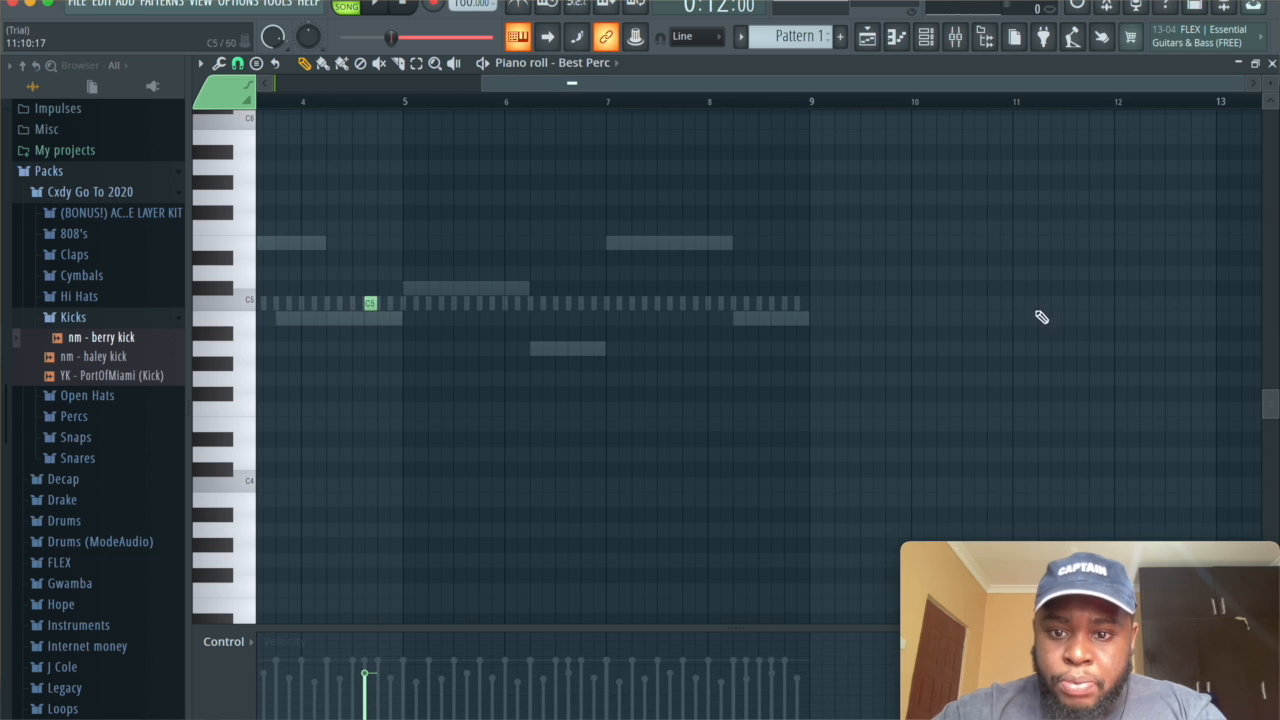
pyautogui.click(802, 304)
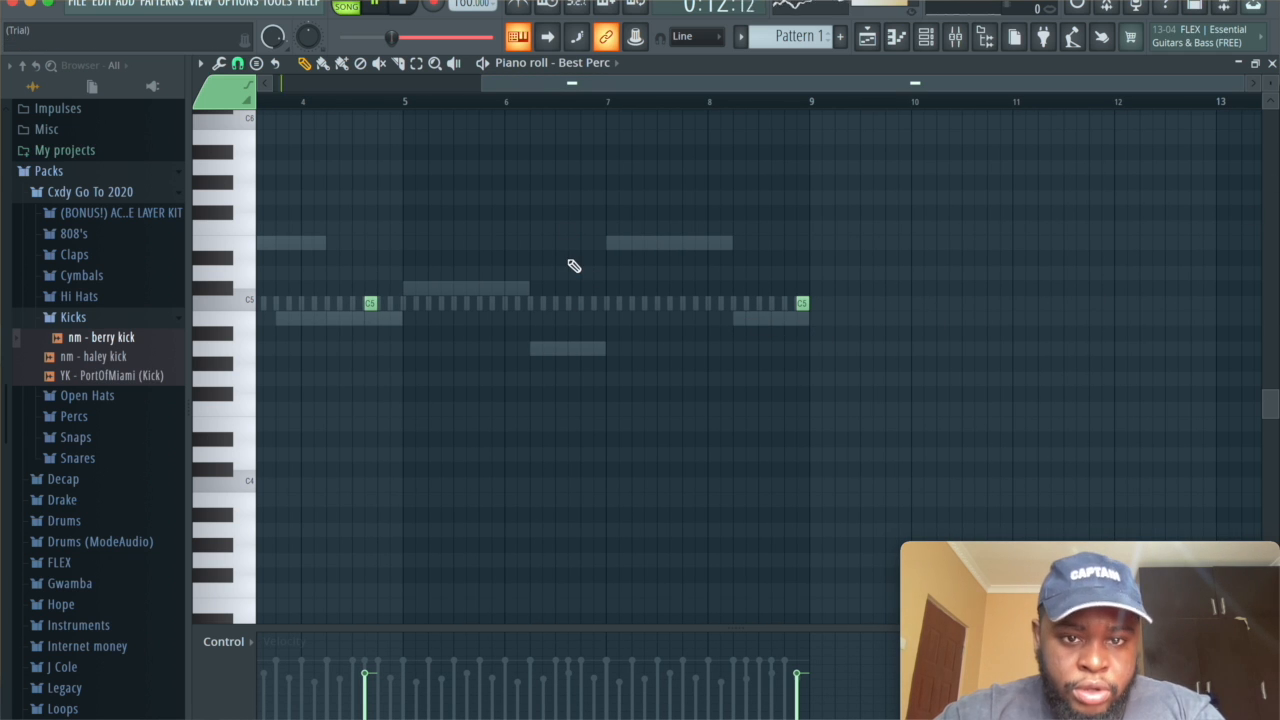
pyautogui.moveTo(563, 82); pyautogui.dragTo(290, 71)
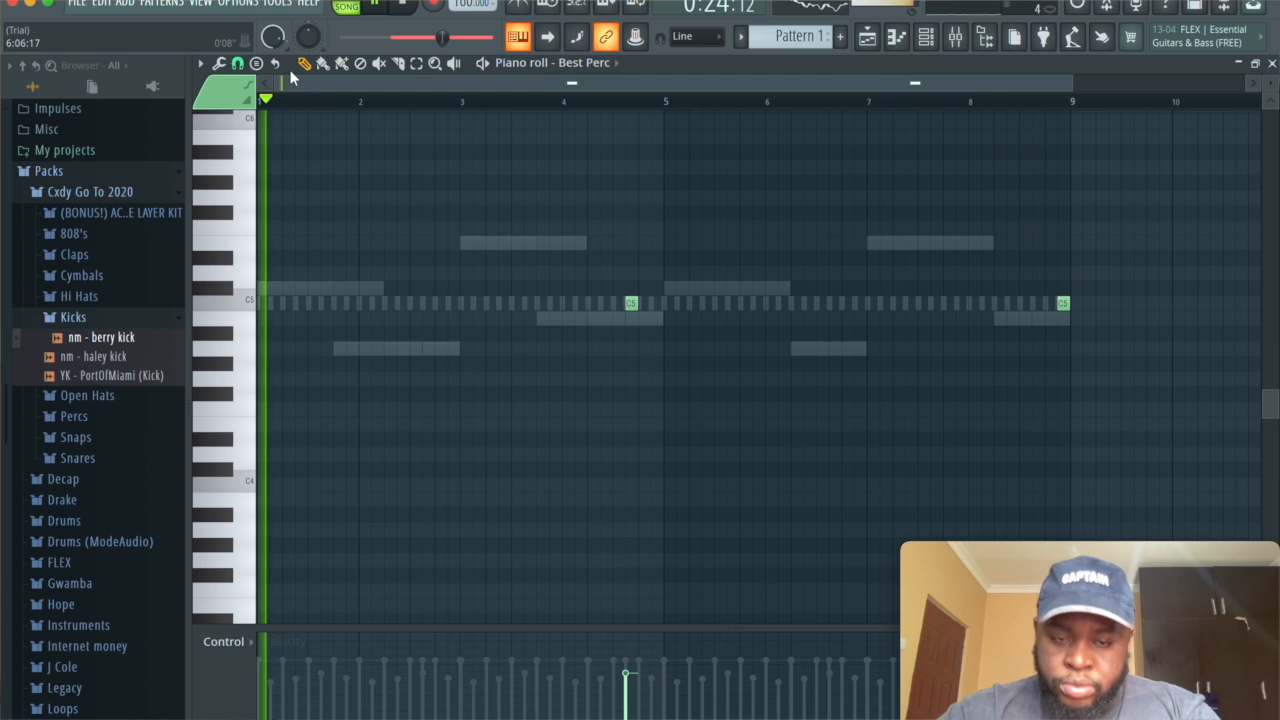
pyautogui.press('space')
# Step: Load the !clap MIDI file from the Cxdy Go To 2020 Claps folder onto the Freddie Gibbs - The Cave Snare channel
pyautogui.click(100, 318)
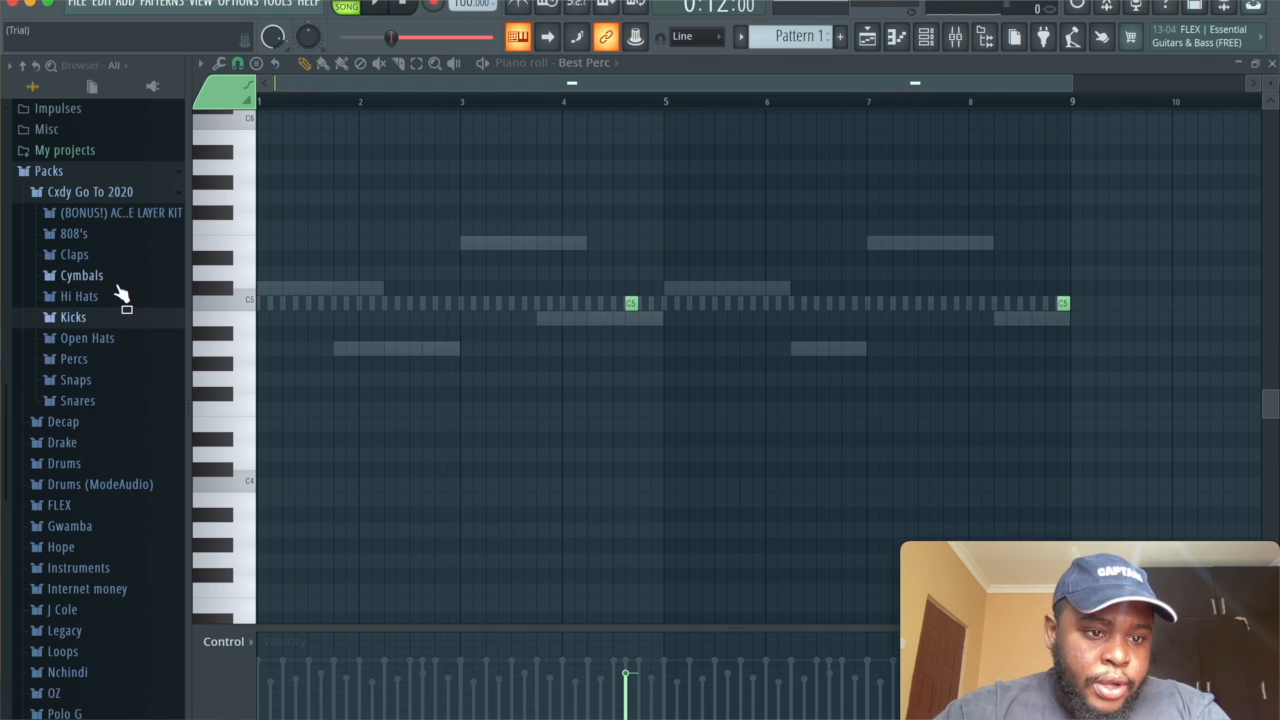
pyautogui.click(938, 40)
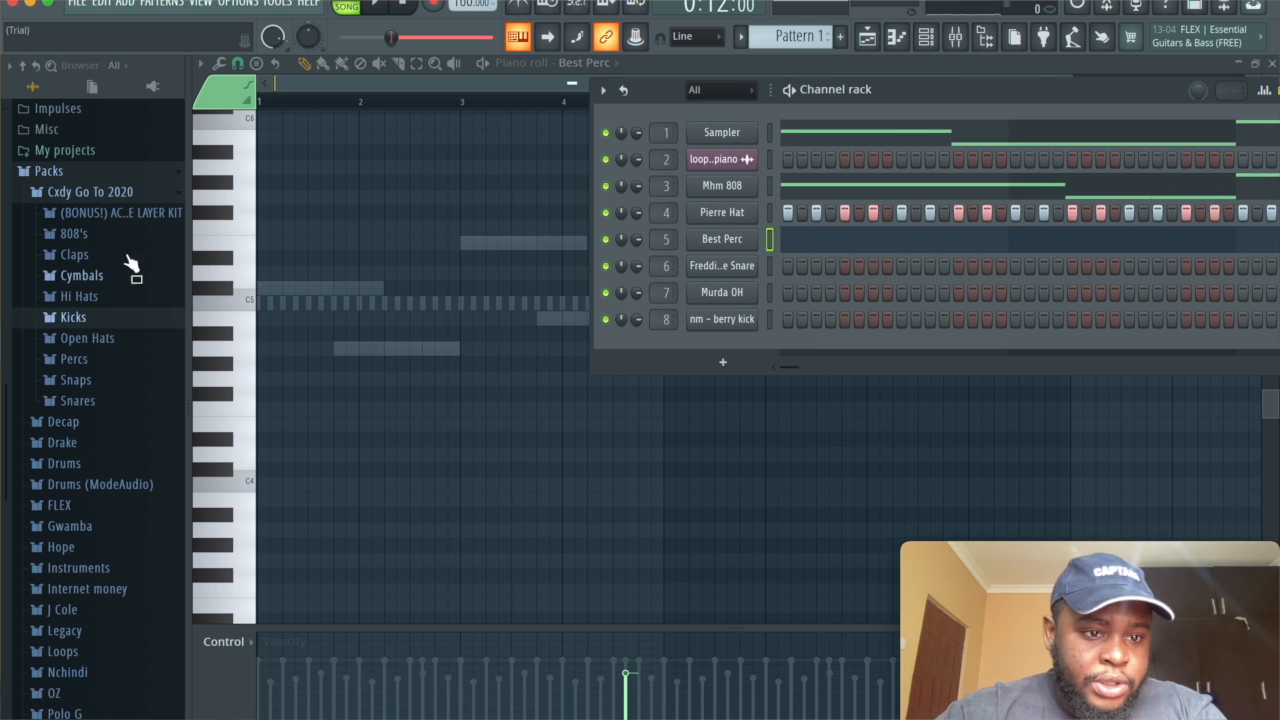
pyautogui.click(100, 213)
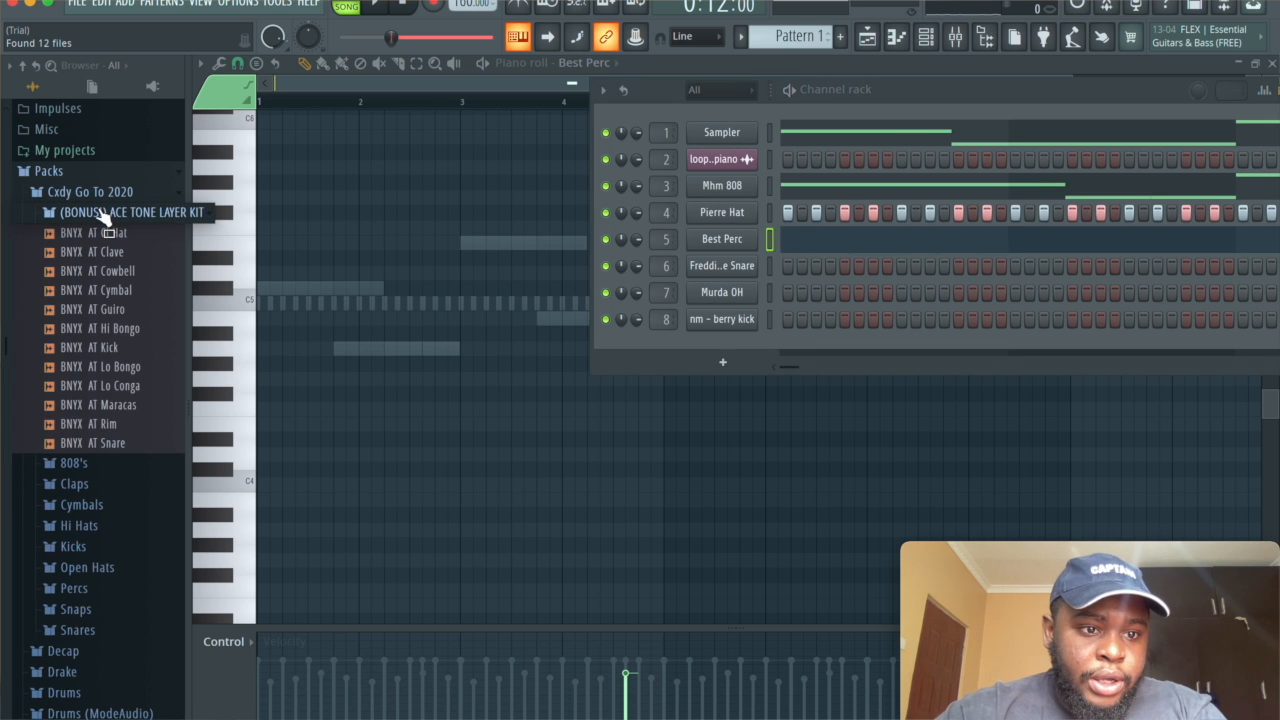
pyautogui.click(100, 213)
pyautogui.click(75, 255)
pyautogui.moveTo(90, 275); pyautogui.dragTo(721, 264)
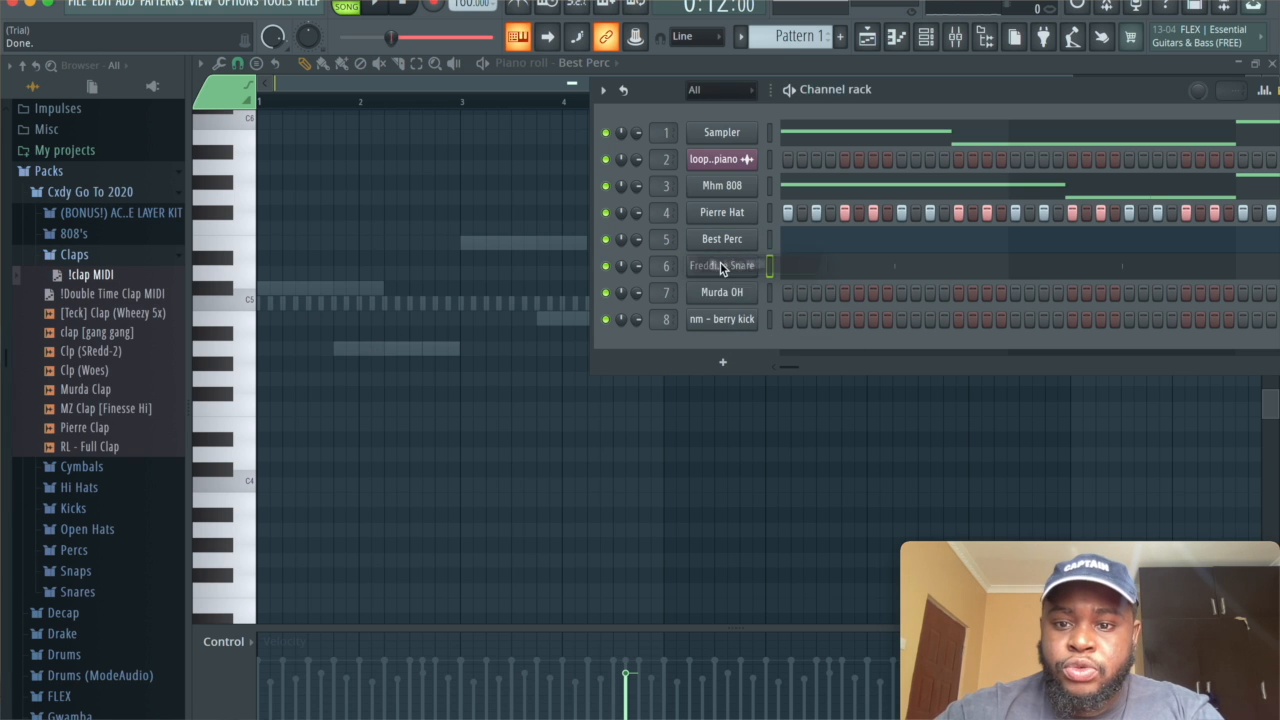
# Step: View the Cave Snare notes in the piano roll, play them with the loop, and bring up the Channel rack
pyautogui.click(960, 273)
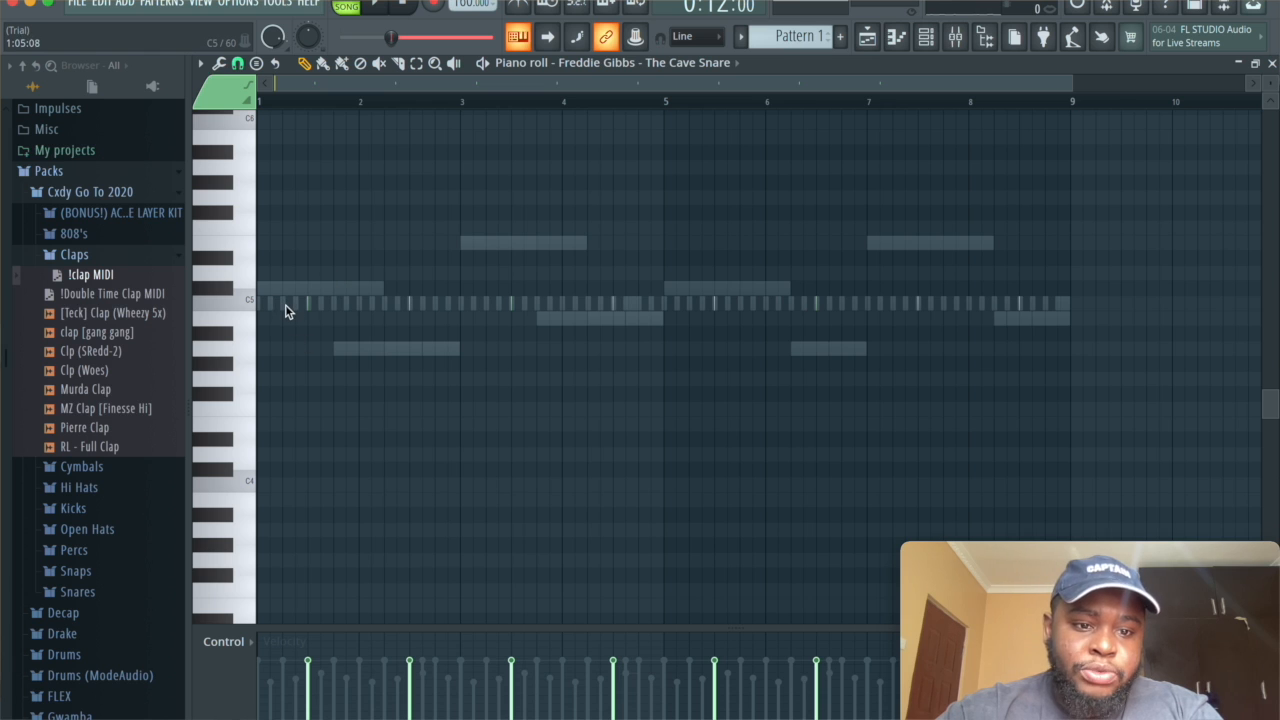
pyautogui.press('space')
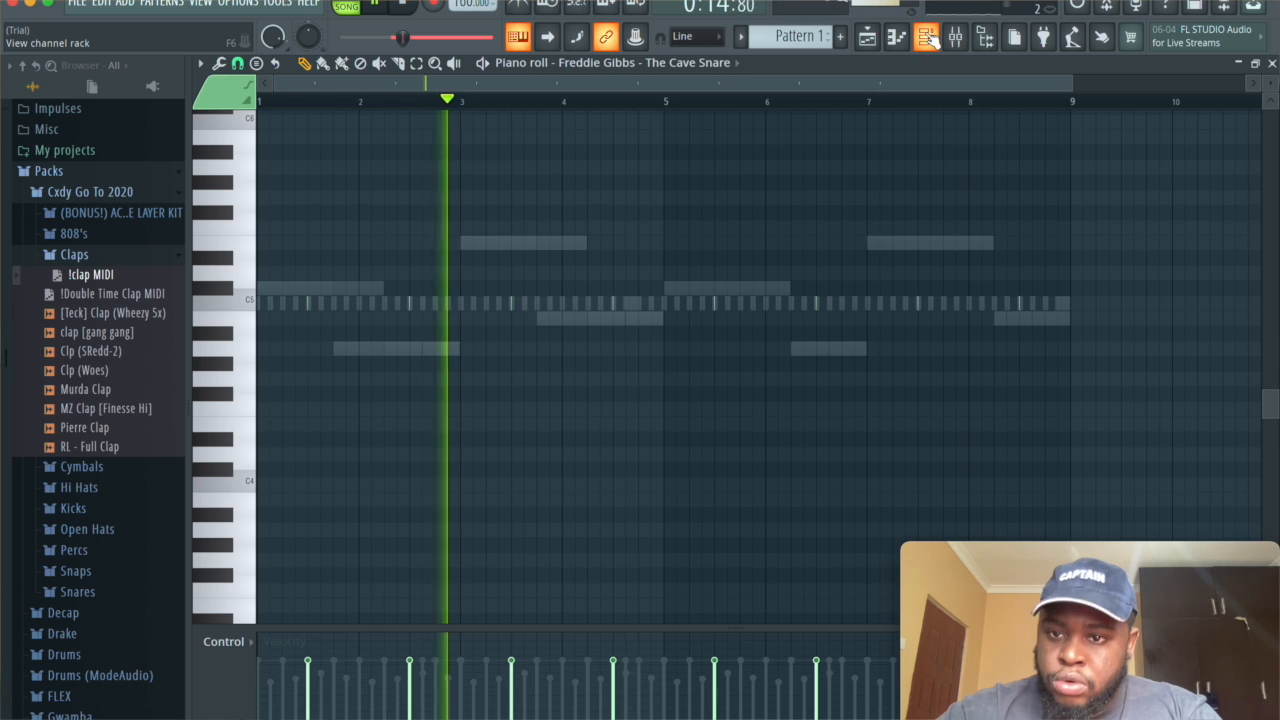
pyautogui.press('F6')
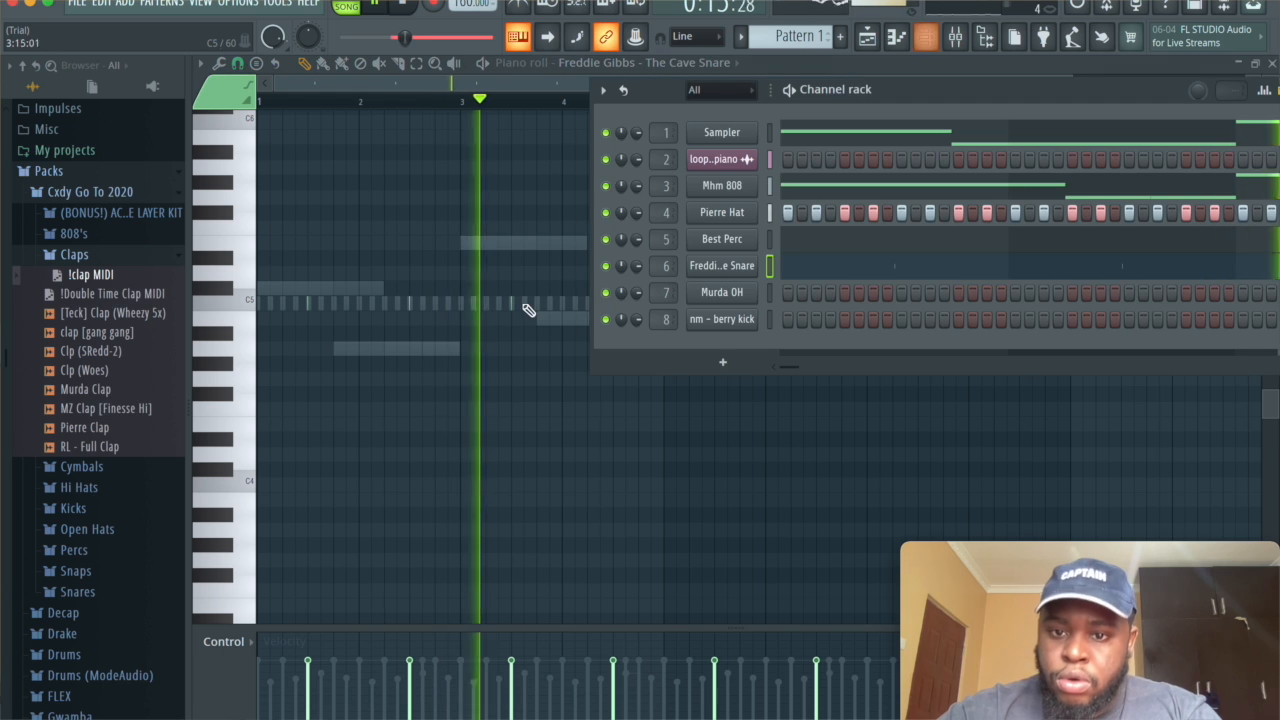
# Step: Collapse the Claps folder, stop playback with the Channel rack closed, and undo the stray note in the snare's piano roll
pyautogui.click(113, 258)
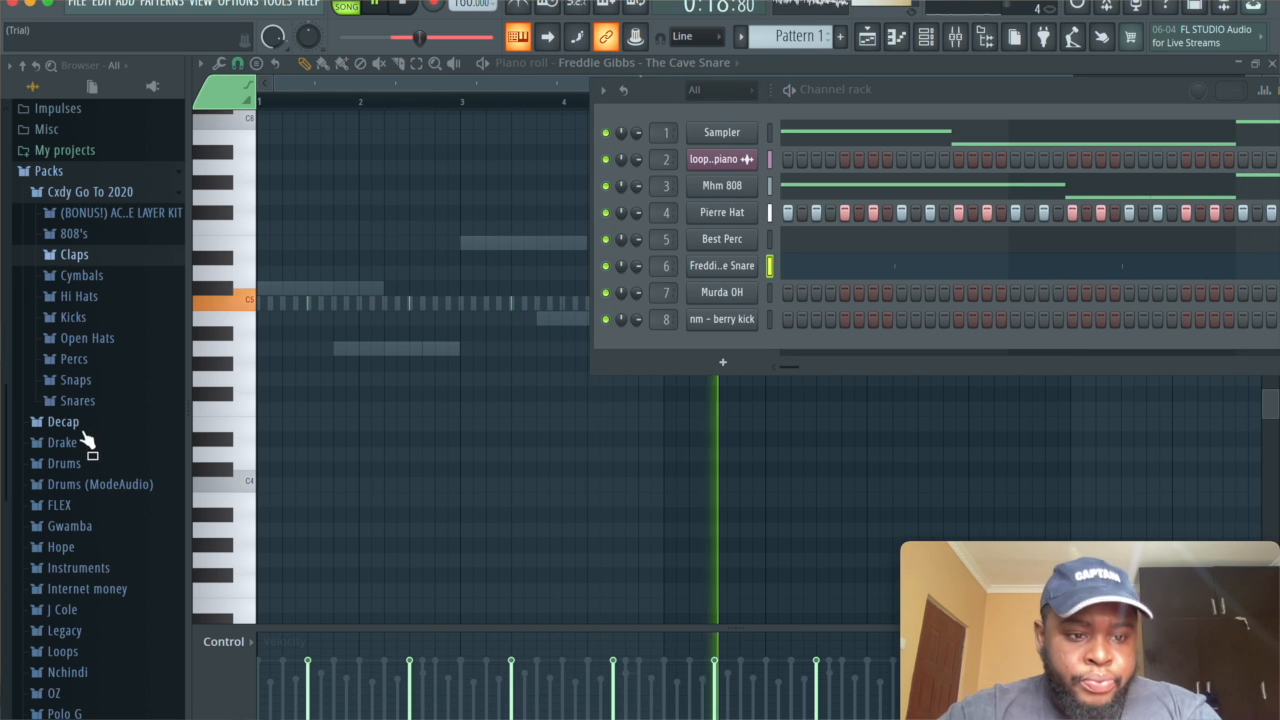
pyautogui.click(904, 46)
pyautogui.press('space')
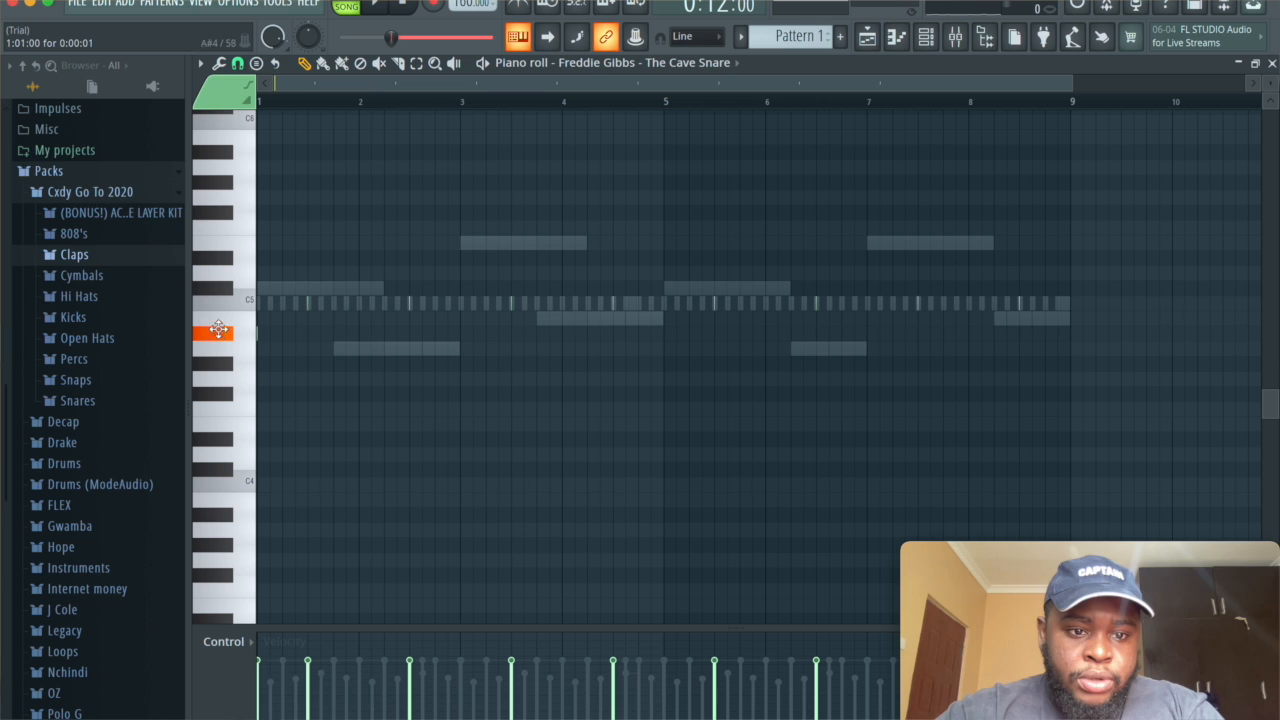
pyautogui.hotkey('ctrl', 'z')
# Step: Add a C5 Murda OH note at the start of bar 1 and repeat it at bars 3, 5 and 7
pyautogui.click(704, 64)
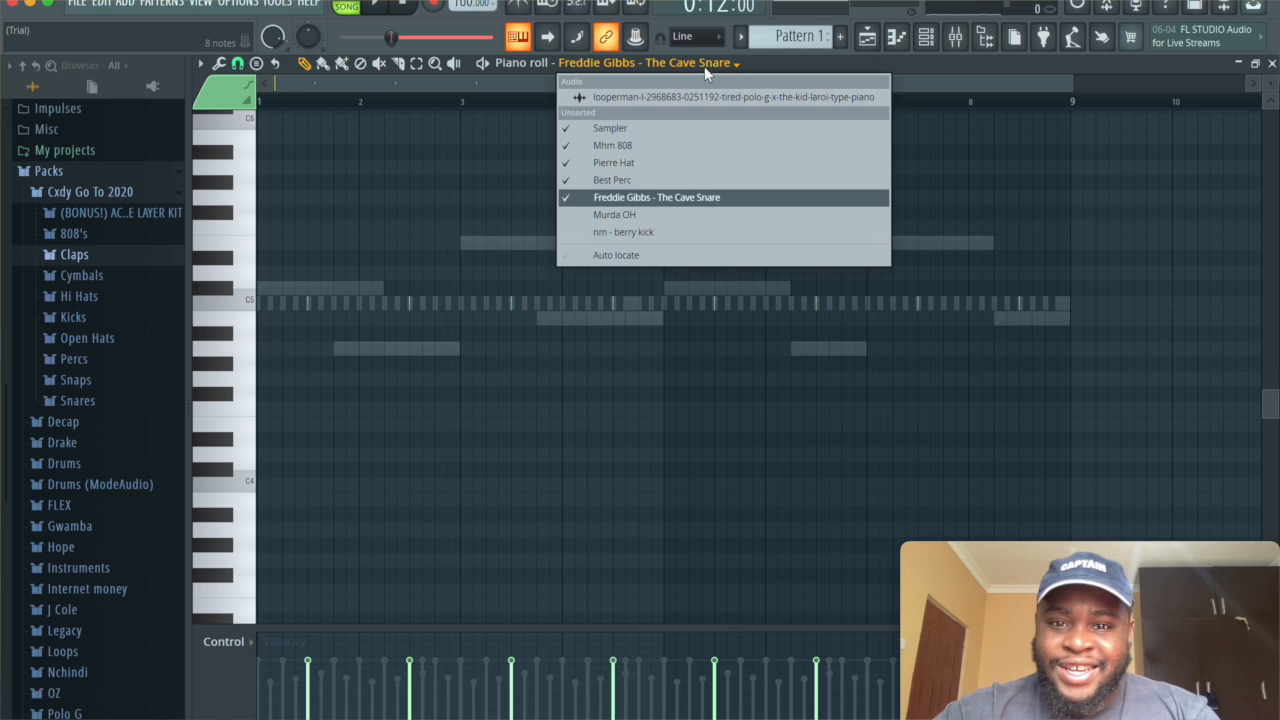
pyautogui.click(665, 208)
pyautogui.click(207, 298)
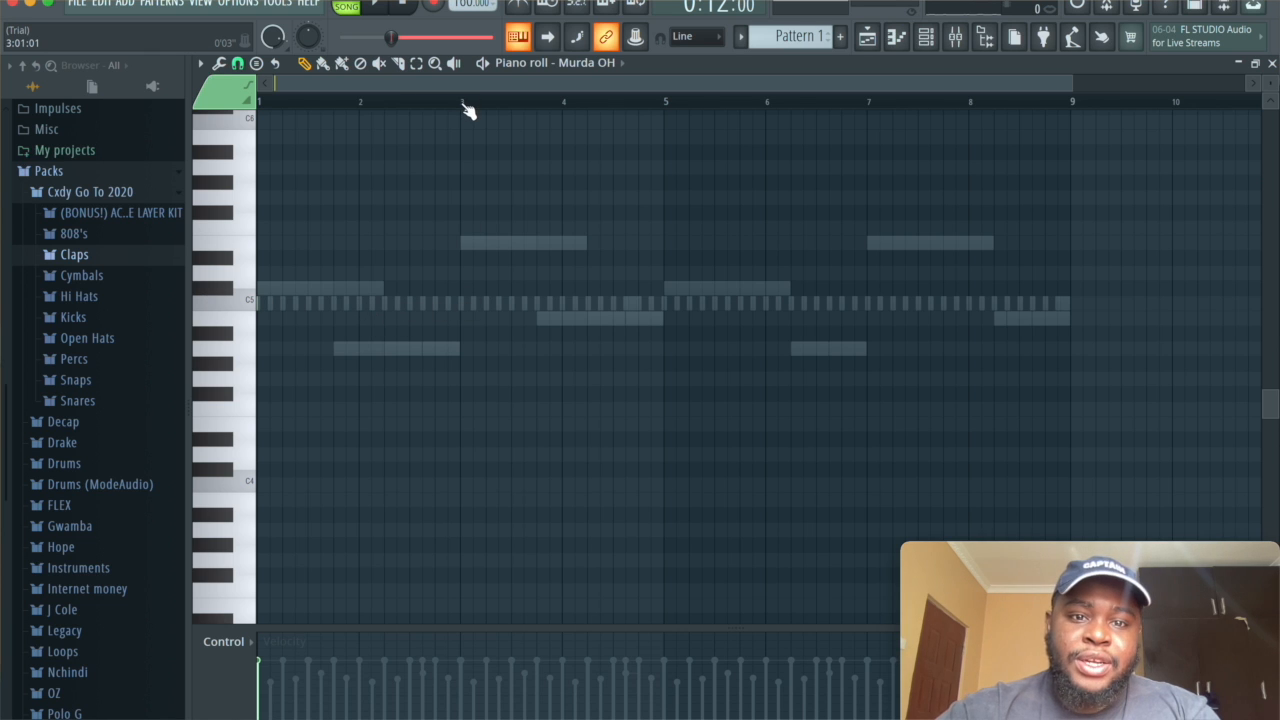
pyautogui.moveTo(462, 106); pyautogui.dragTo(4, 330)
pyautogui.hotkey('ctrl', 'Right')
pyautogui.hotkey('ctrl', 'Right')
pyautogui.hotkey('ctrl', 'Right')
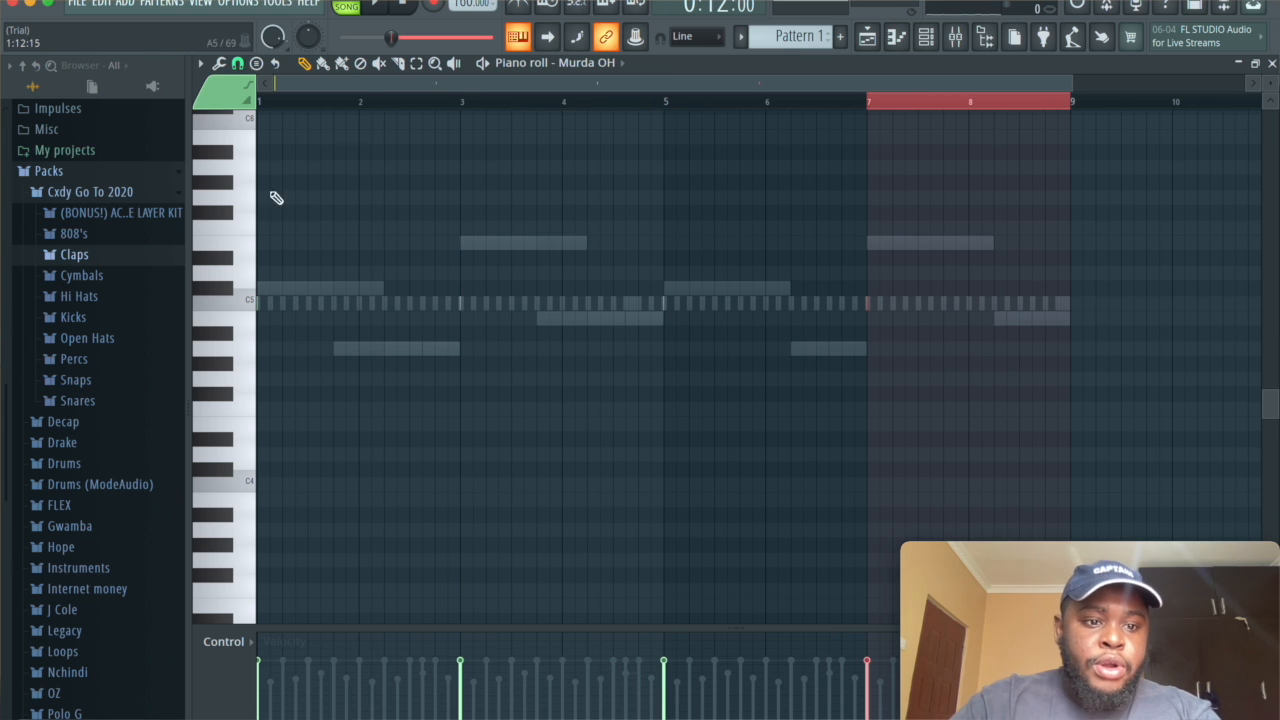
# Step: Place C5 nm - berry kick notes at the start of bar 1 and on the second beat of bar 2
pyautogui.click(620, 63)
pyautogui.click(607, 230)
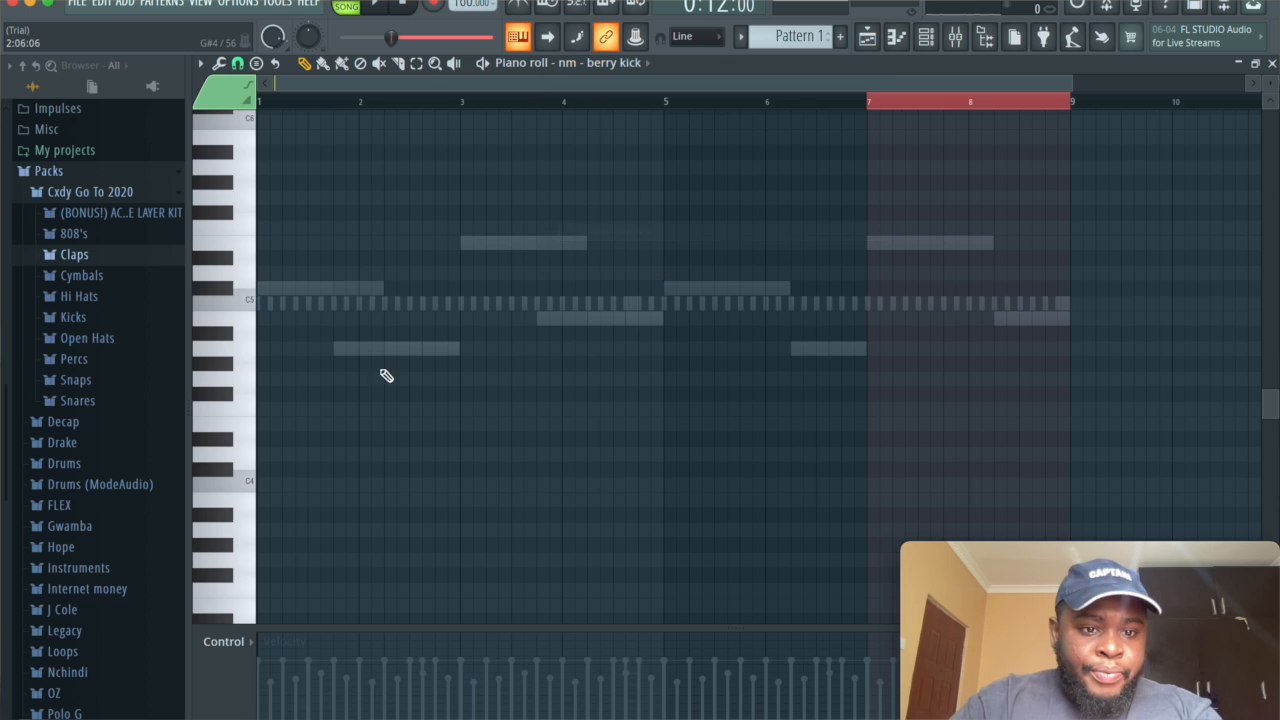
pyautogui.click(380, 302)
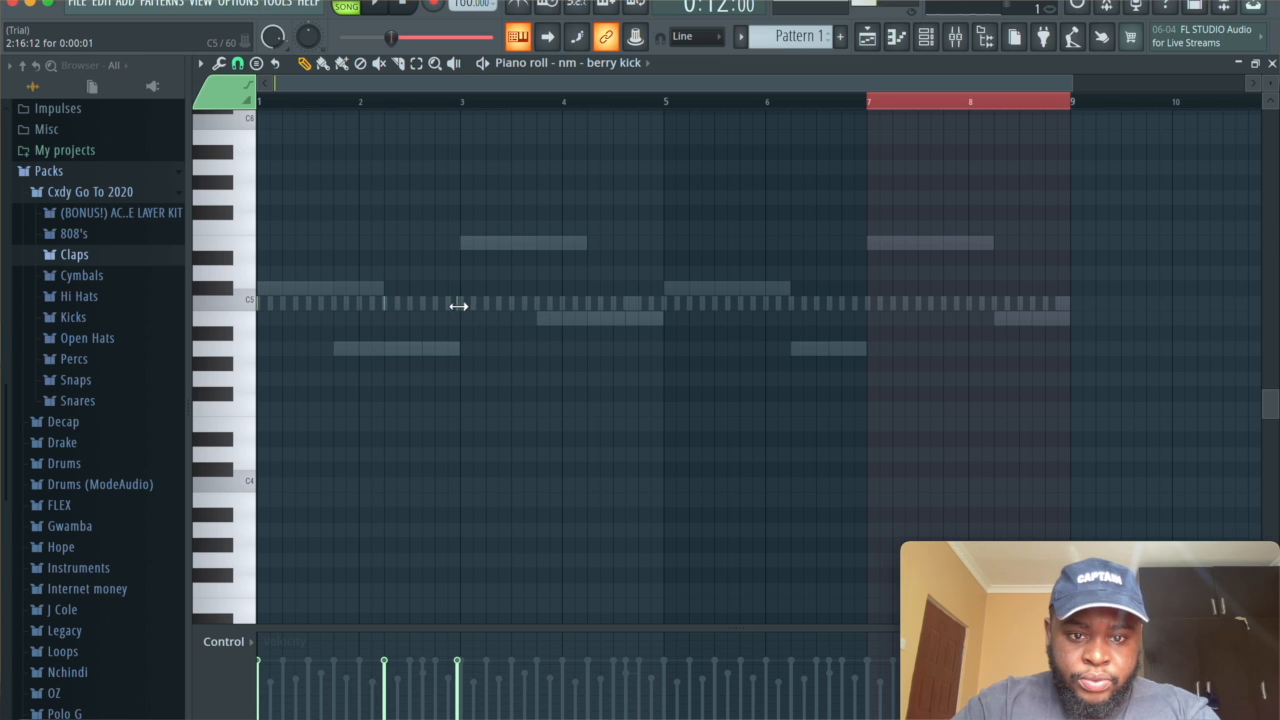
pyautogui.click(462, 104)
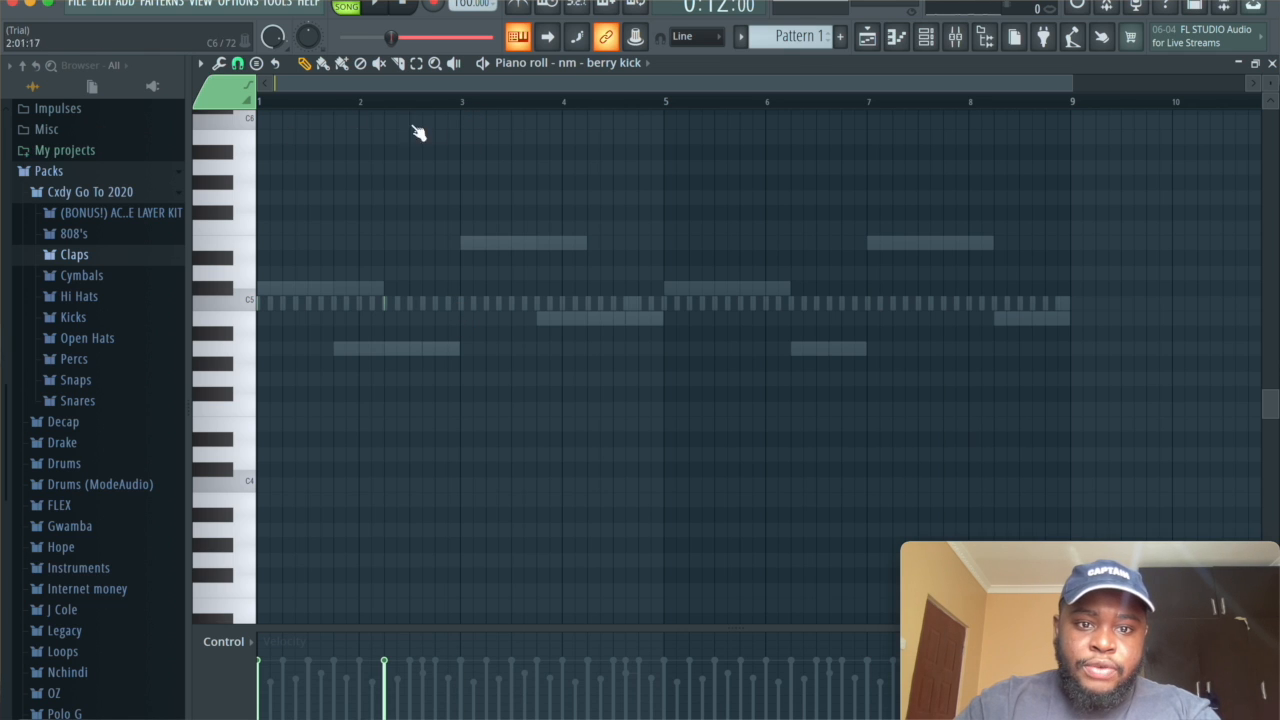
# Step: Select bars 1 to 2 of the berry kick pattern and duplicate them three times through bar 8
pyautogui.moveTo(430, 110); pyautogui.dragTo(259, 122)
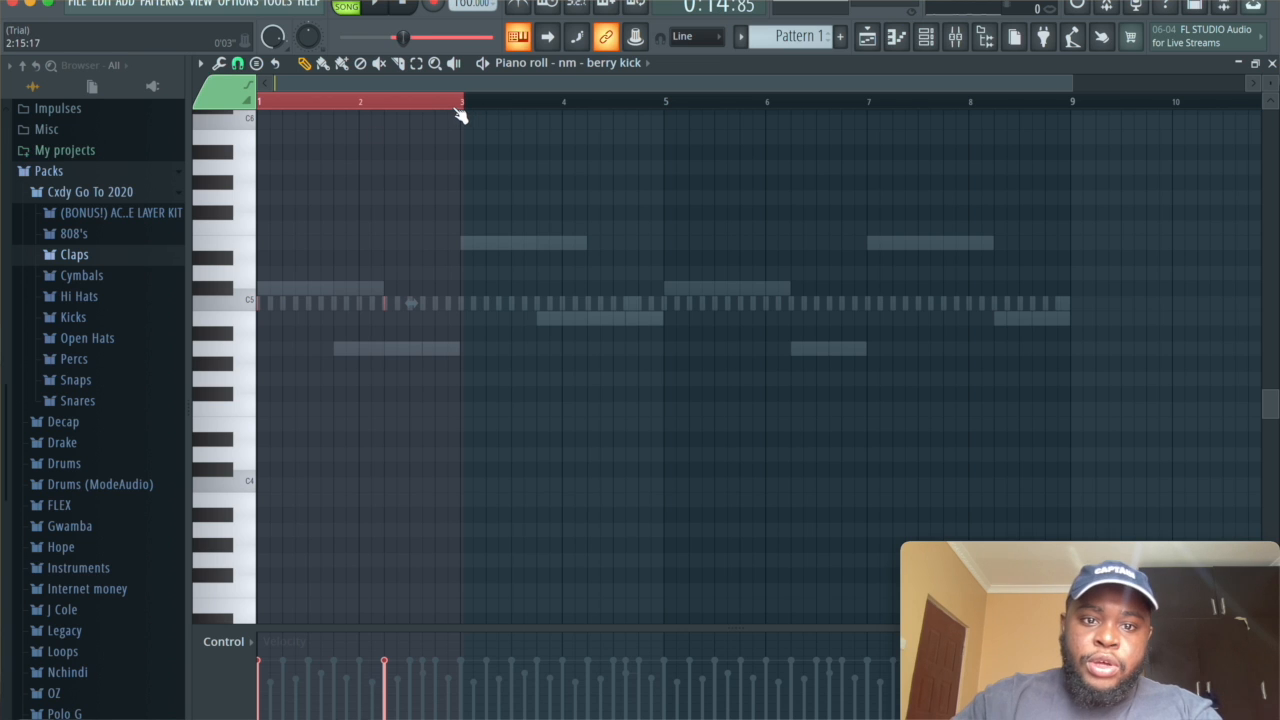
pyautogui.moveTo(462, 103); pyautogui.dragTo(486, 104)
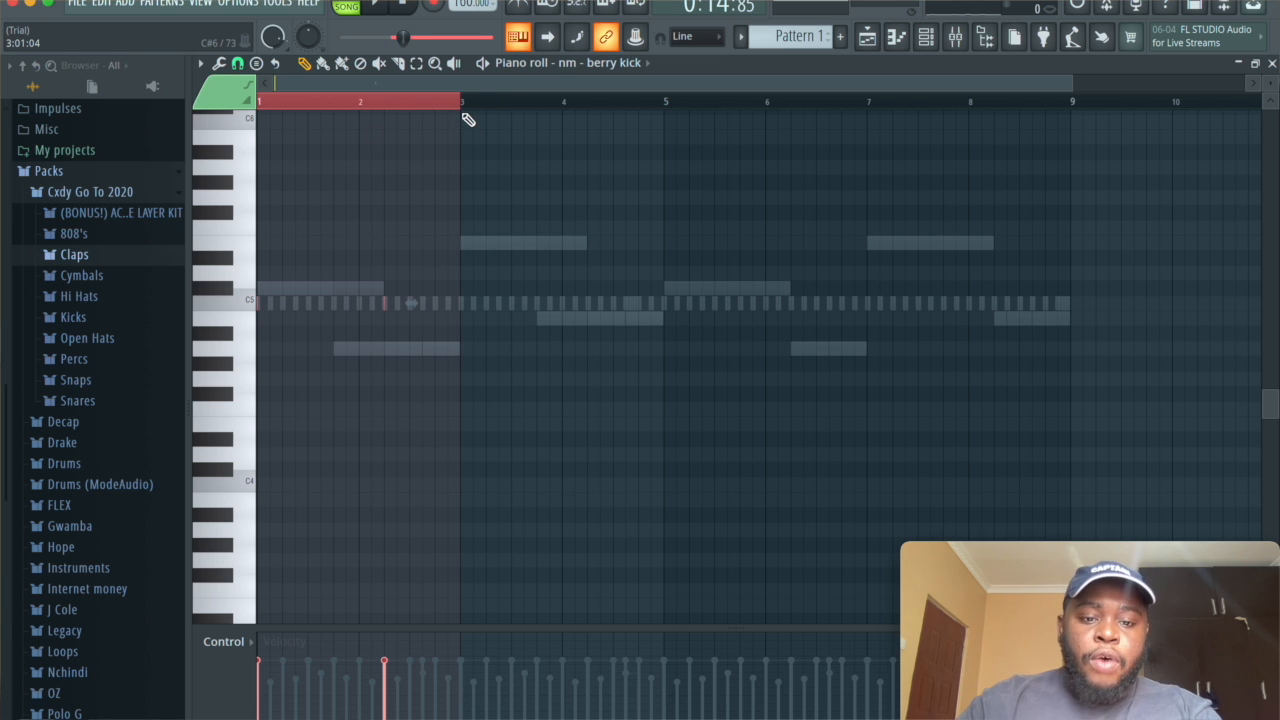
pyautogui.hotkey('shift', 'Right')
pyautogui.hotkey('shift', 'Right')
pyautogui.hotkey('shift', 'Right')
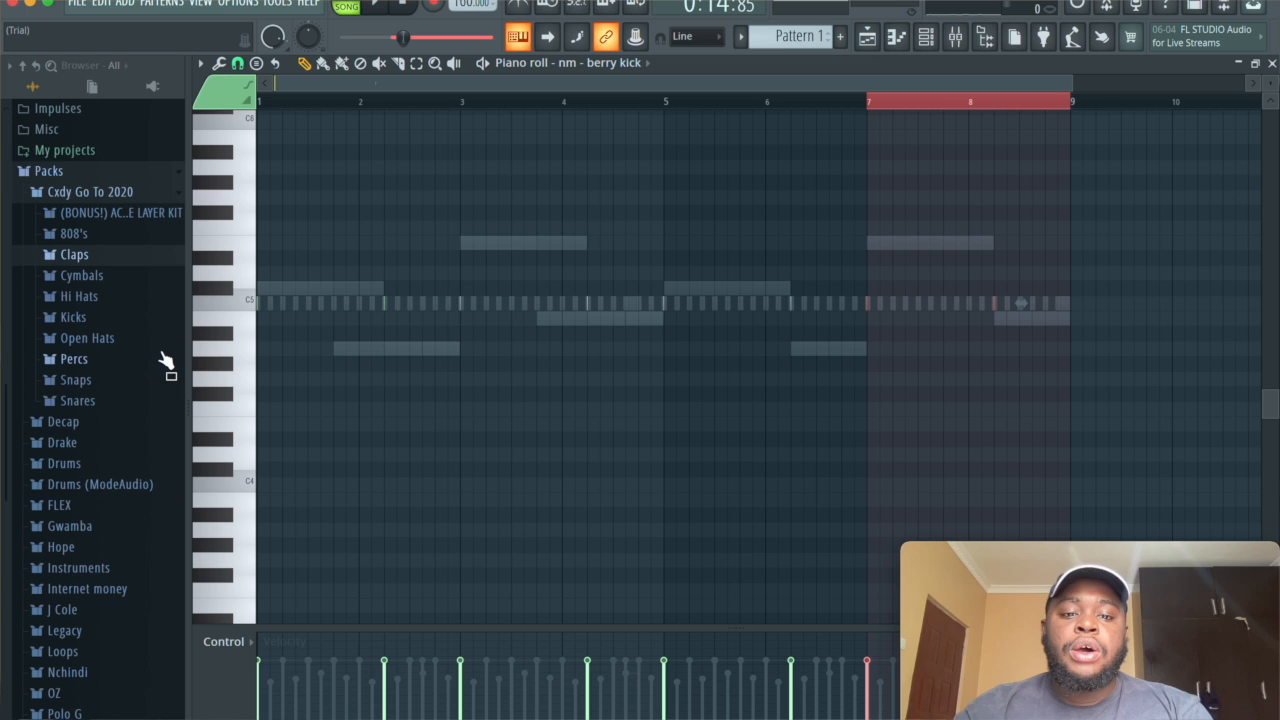
# Step: Select bars 9 to 24 in the Playlist, save the project, and play the selection
pyautogui.click(867, 38)
pyautogui.click(690, 104)
pyautogui.moveTo(690, 104); pyautogui.dragTo(641, 106)
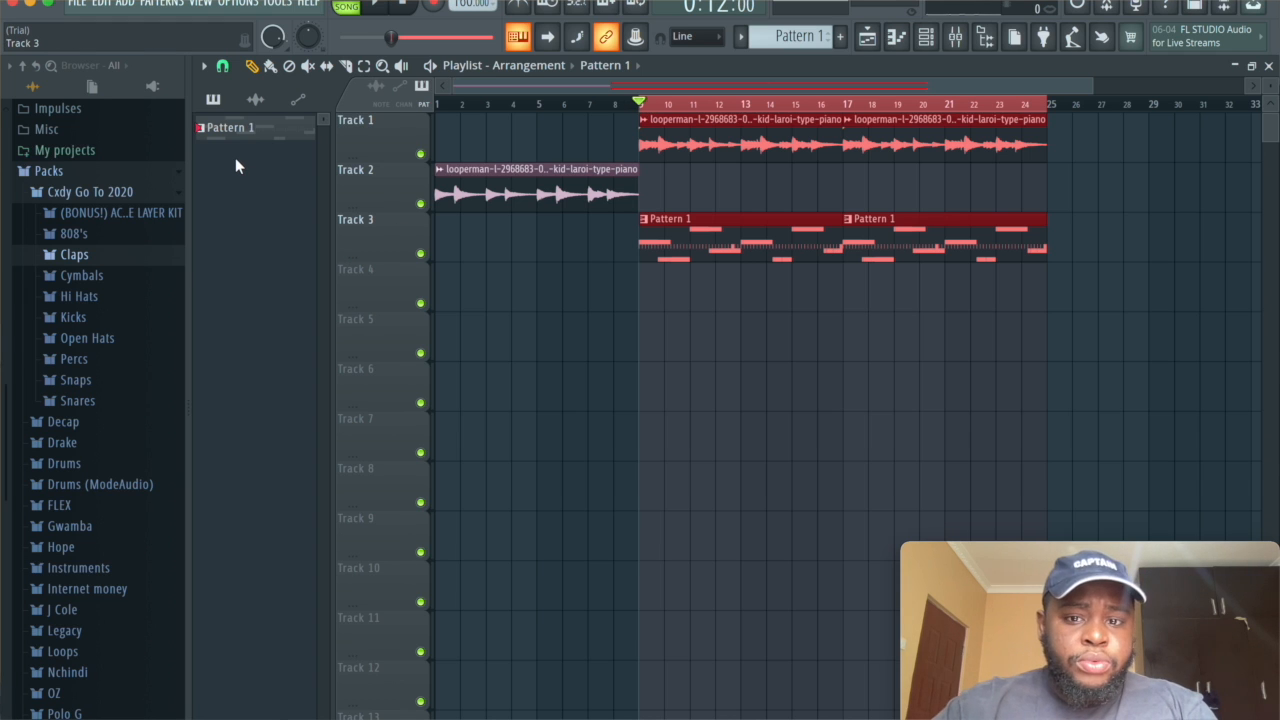
pyautogui.press('super+s')
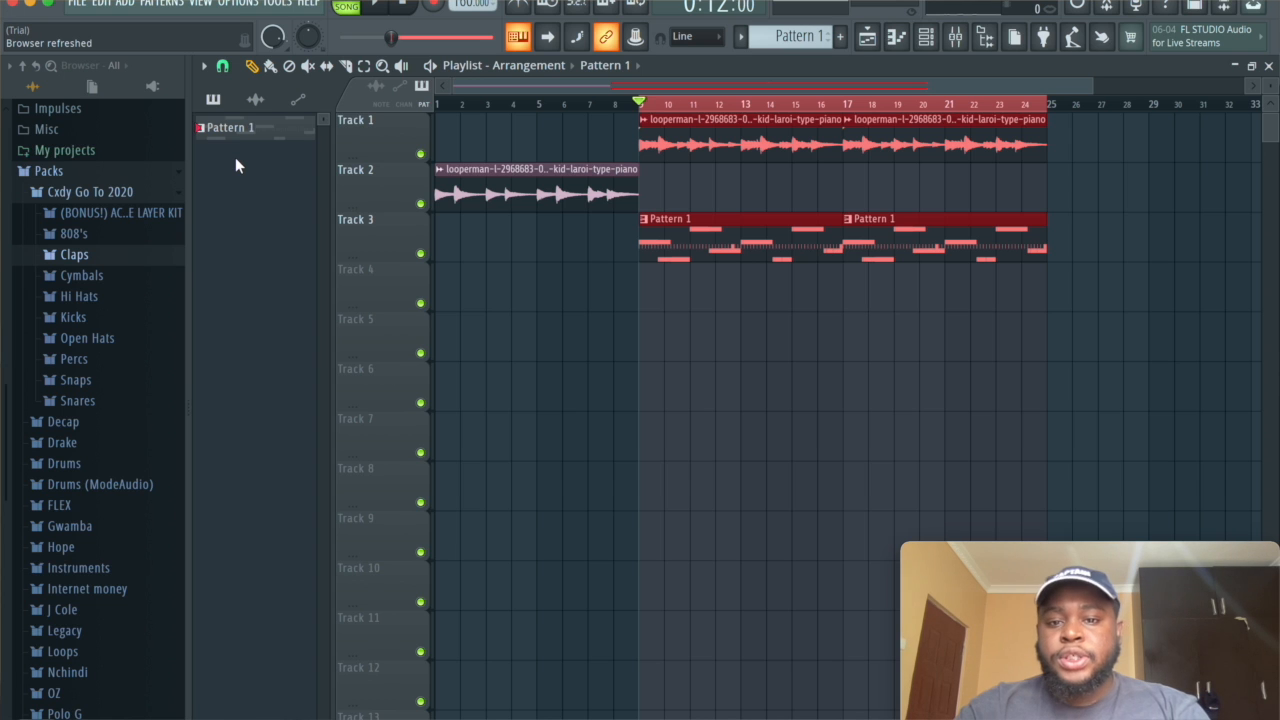
pyautogui.press('space')
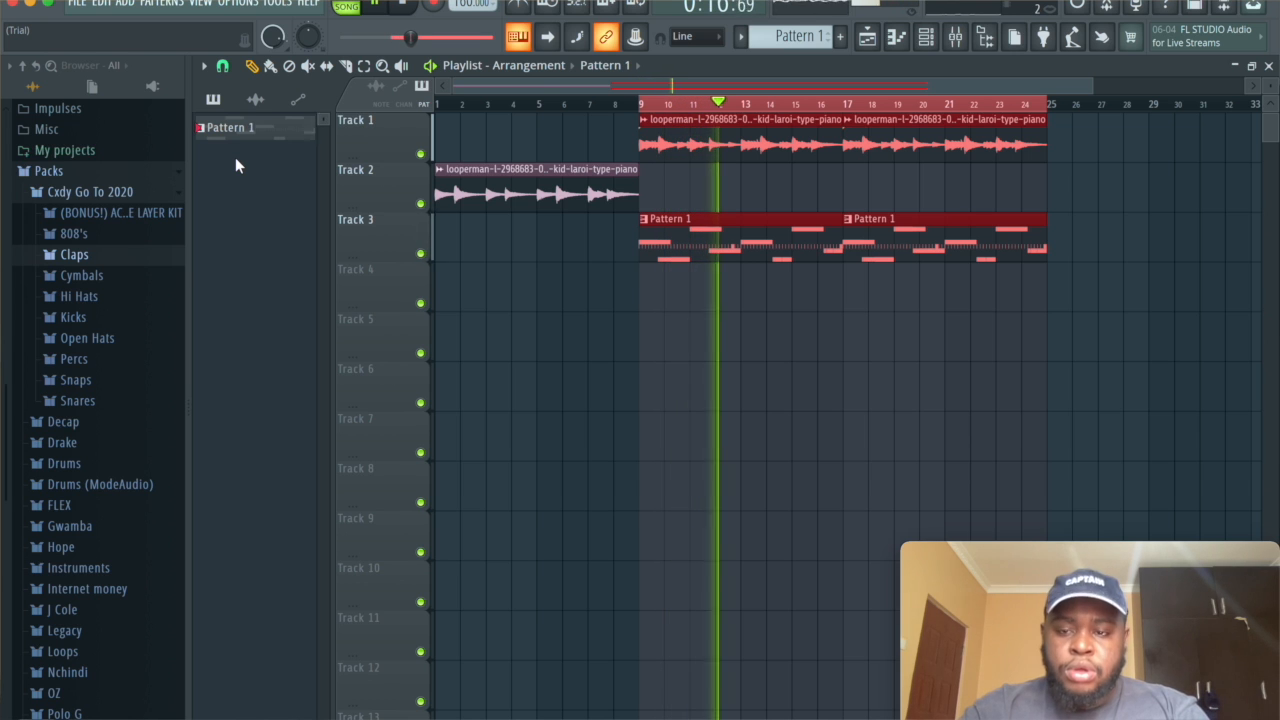
# Step: Lower the Murda OH and Pierre Hat channel volumes while the loop plays
pyautogui.click(926, 36)
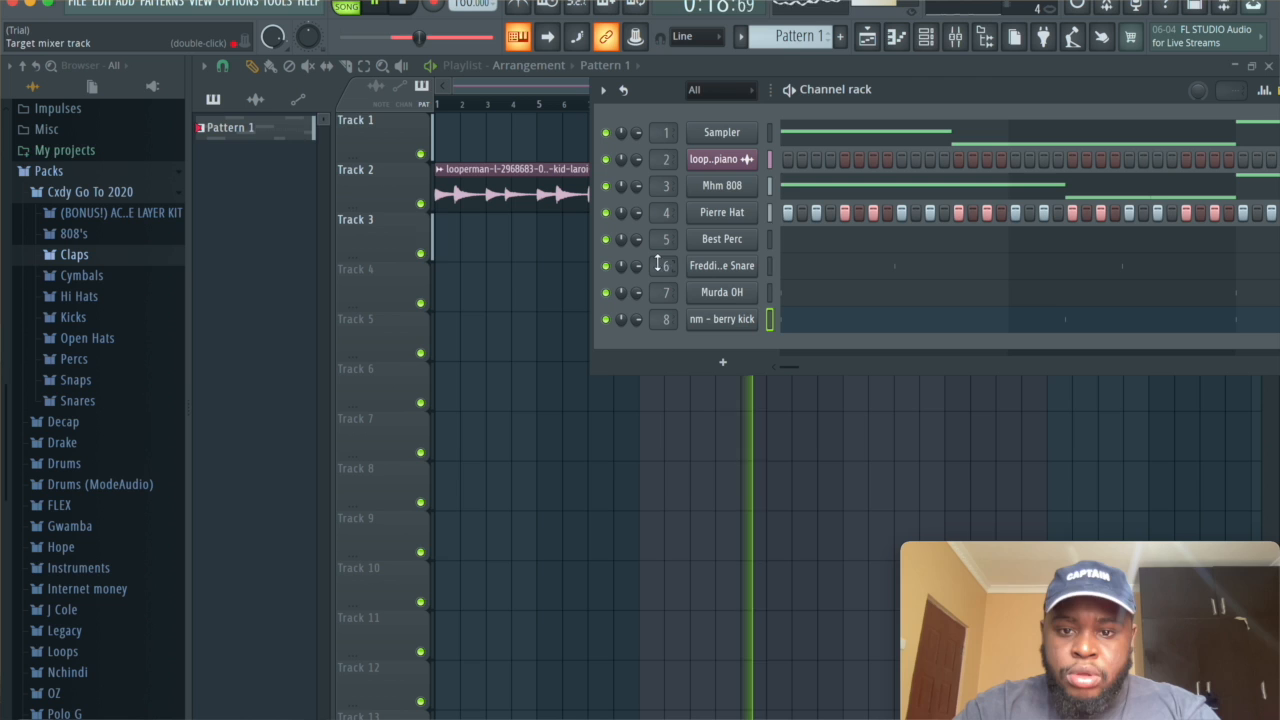
pyautogui.moveTo(631, 293); pyautogui.dragTo(631, 322)
pyautogui.moveTo(638, 213); pyautogui.dragTo(638, 220)
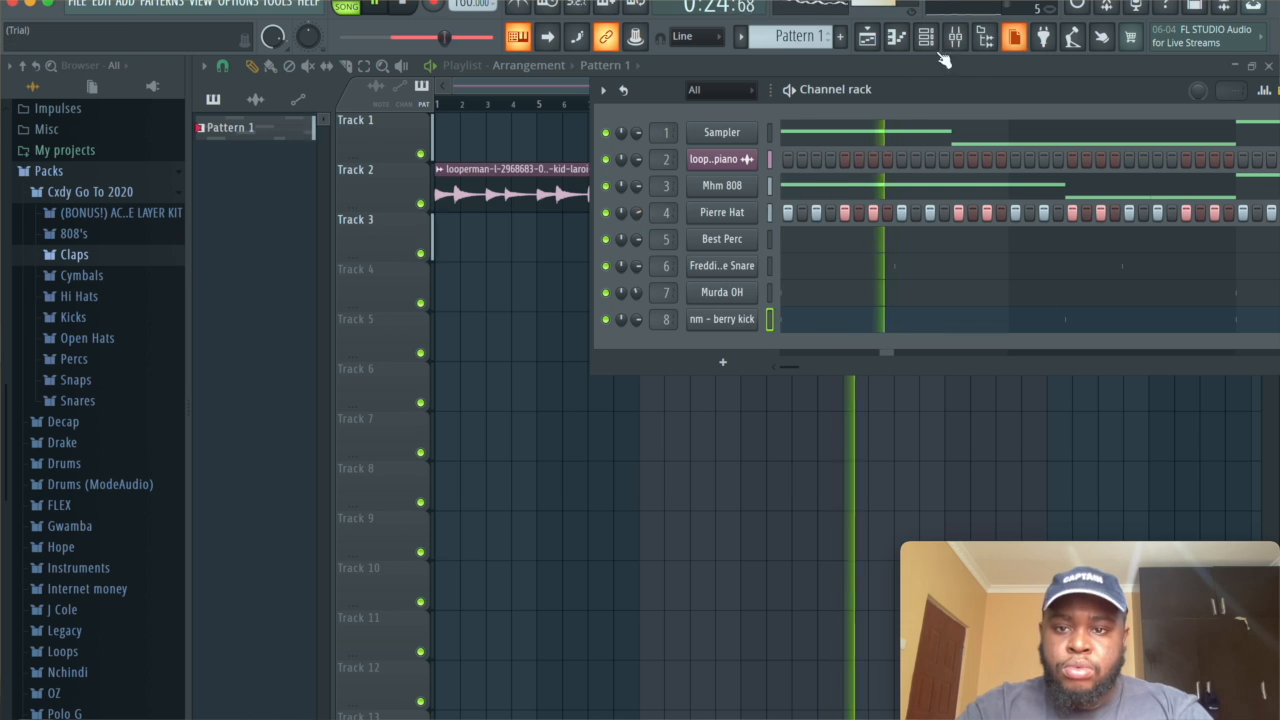
# Step: Stop playback, delete both Pattern 1 clips from Track 3, and split Pattern 1 by channel
pyautogui.click(872, 40)
pyautogui.press('space')
pyautogui.rightClick(834, 230)
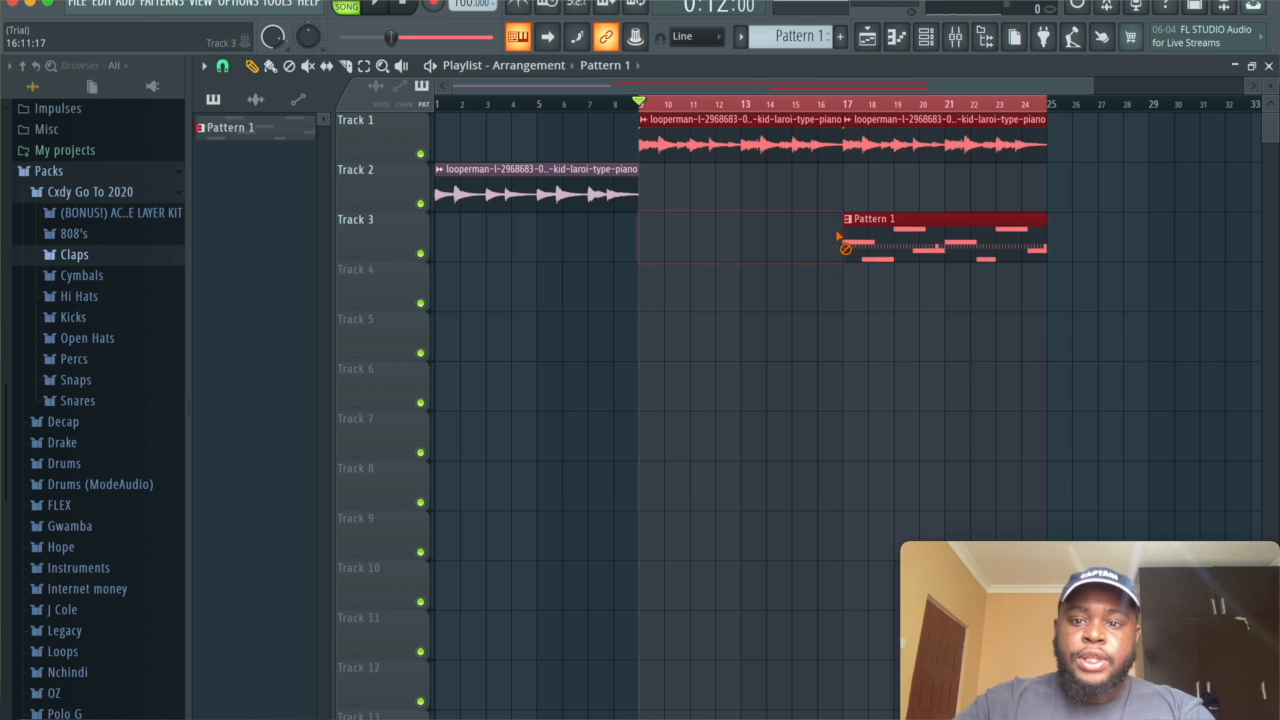
pyautogui.rightClick(860, 230)
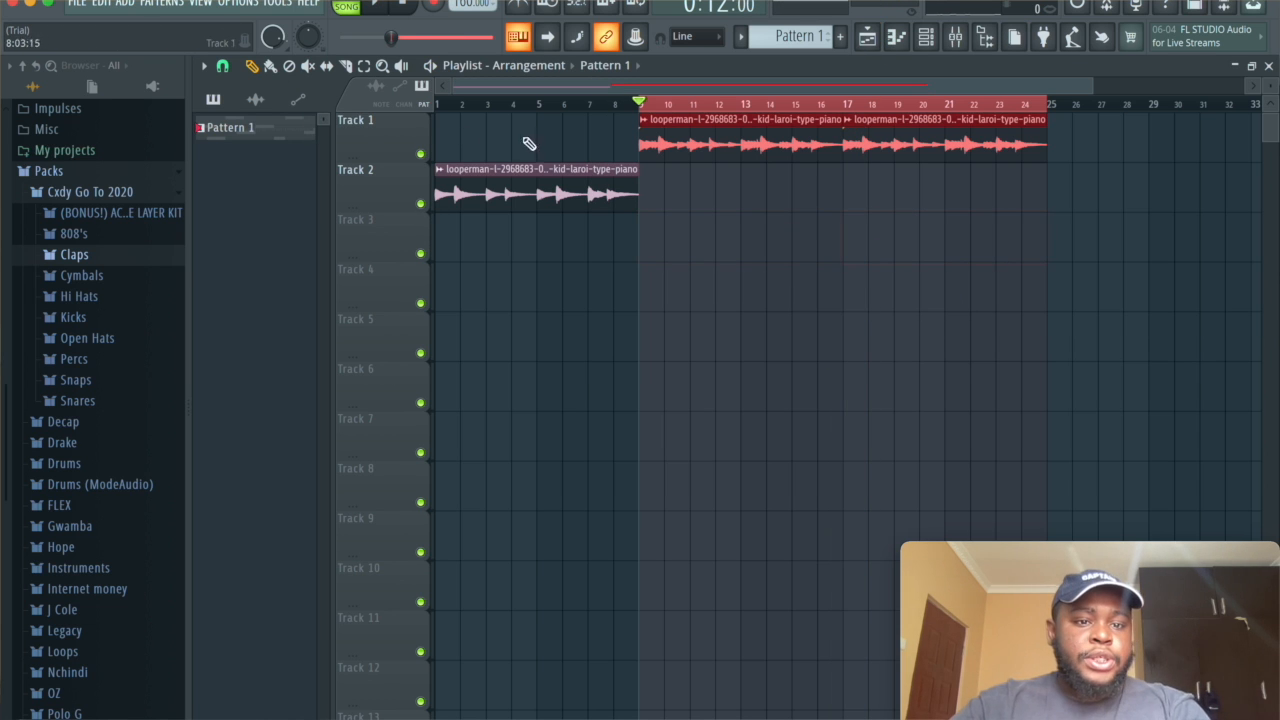
pyautogui.rightClick(286, 130)
pyautogui.click(348, 428)
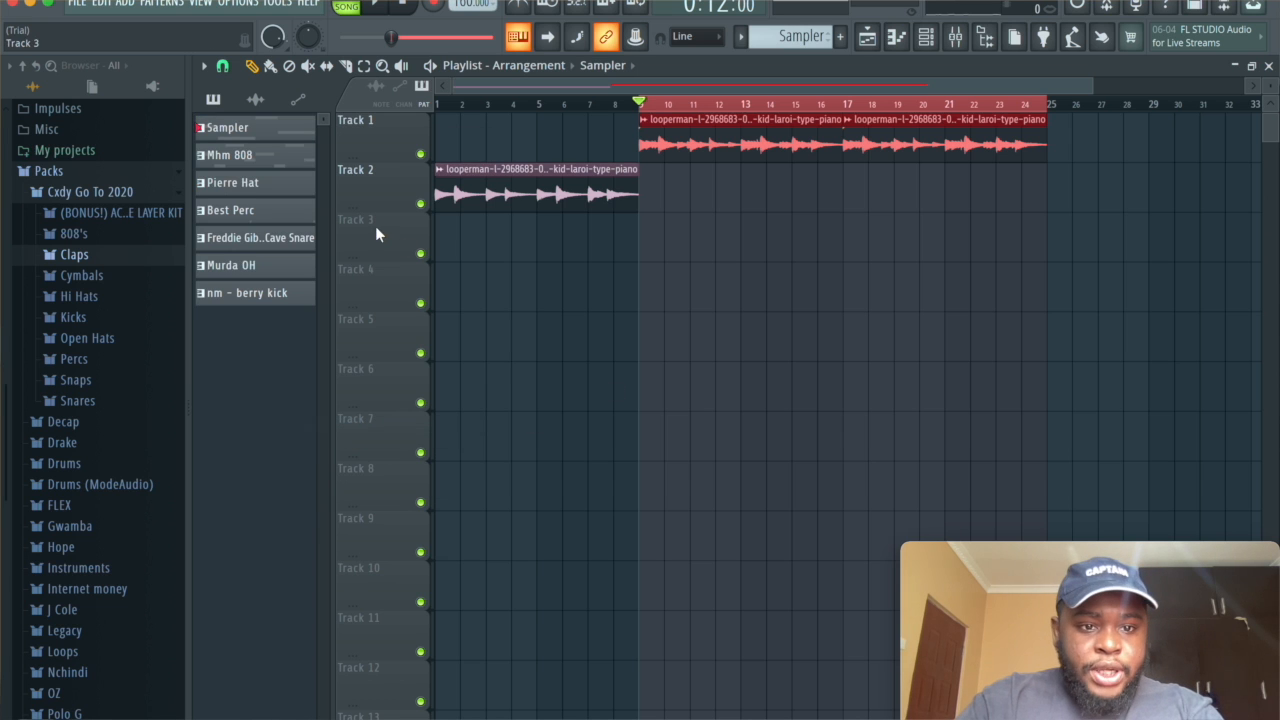
# Step: Place Mhm 808 clips on Track 3 at bars 9 and 17, clearing the time selection and briefly playing the start
pyautogui.moveTo(261, 155); pyautogui.dragTo(629, 246)
pyautogui.click(440, 106)
pyautogui.press('space')
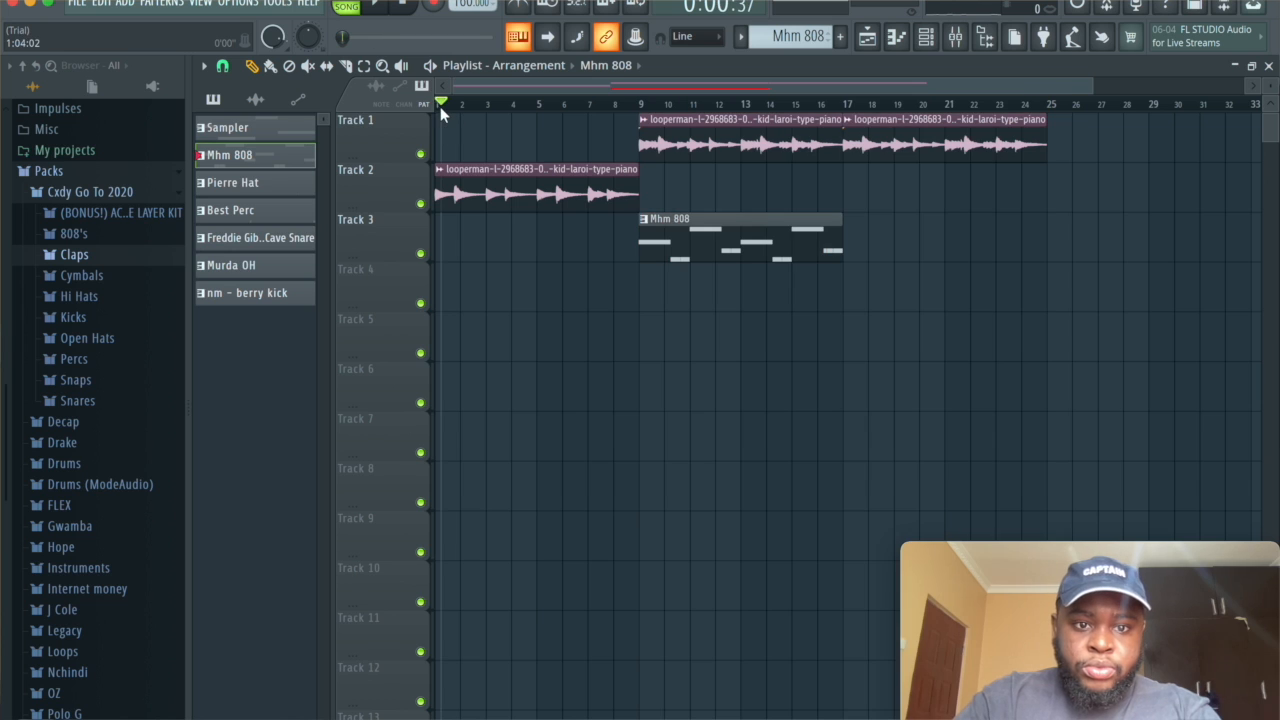
pyautogui.press('space')
pyautogui.click(849, 272)
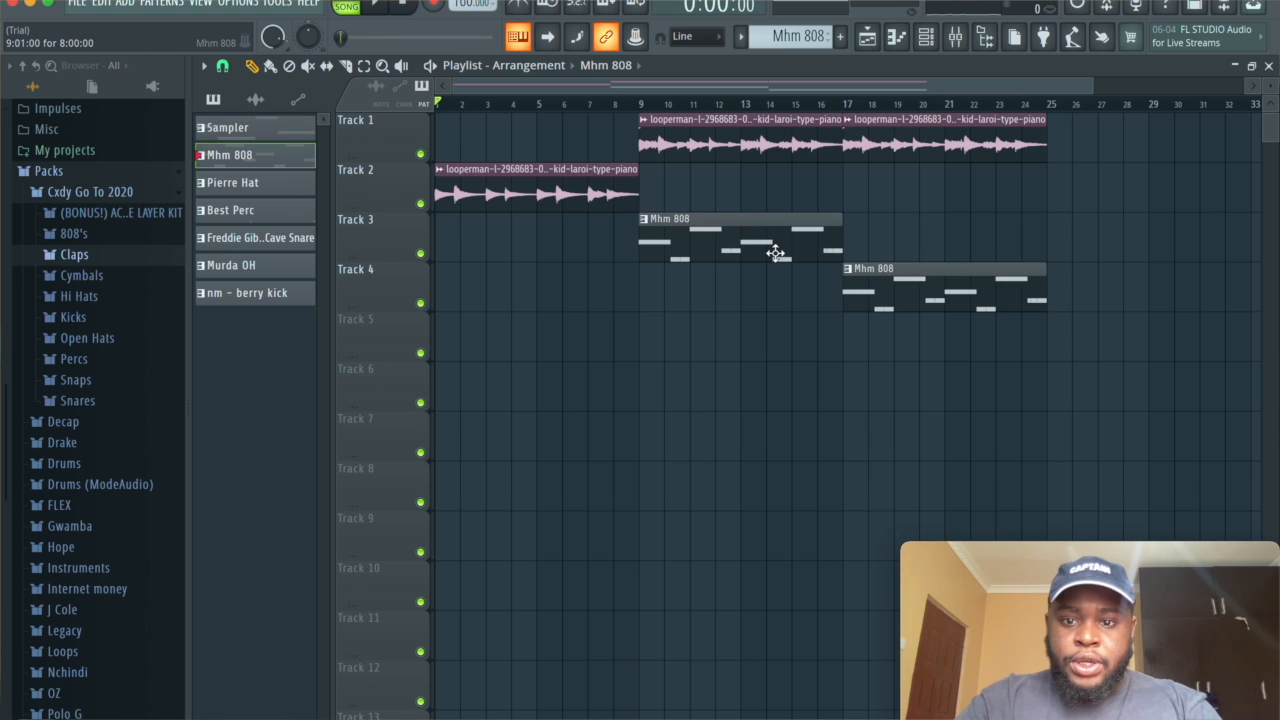
pyautogui.moveTo(965, 289); pyautogui.dragTo(965, 235)
# Step: Place Pierre Hat, Best Perc and The Cave Snare clips on Tracks 4 to 6 at bar 9, each duplicated to bar 17
pyautogui.moveTo(254, 182); pyautogui.dragTo(640, 303)
pyautogui.hotkey('ctrl', 'b')
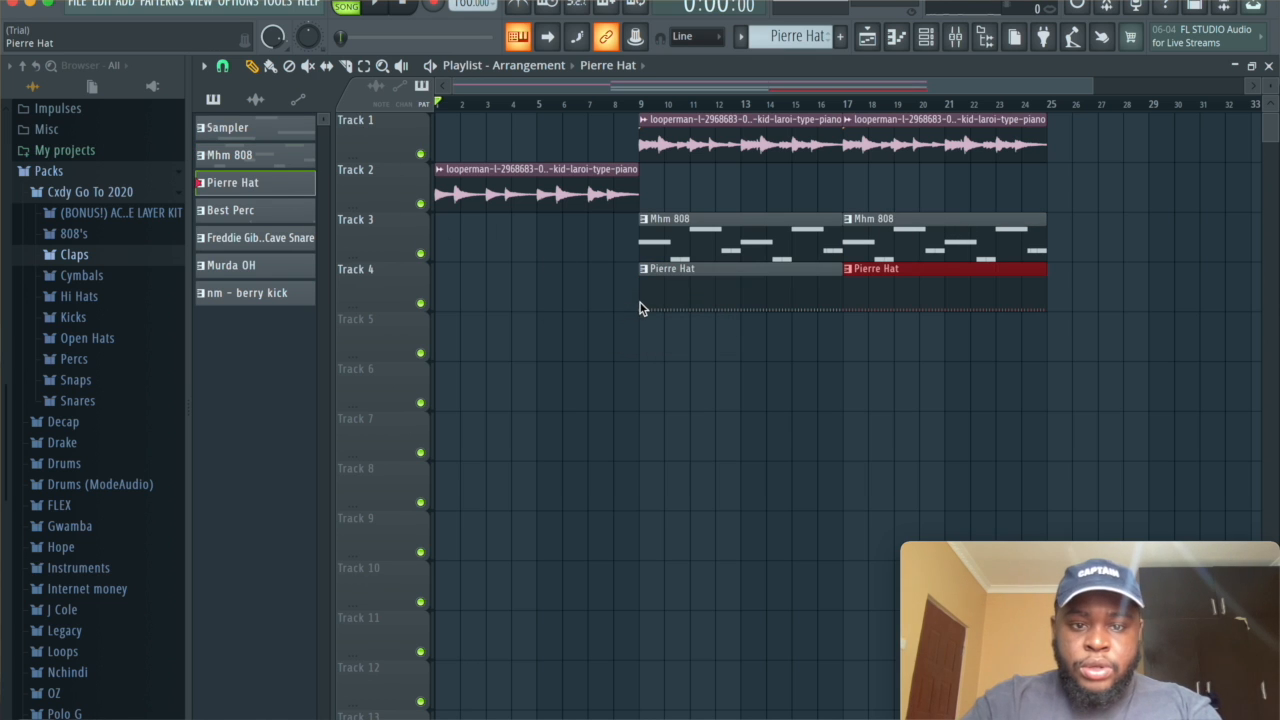
pyautogui.moveTo(254, 210); pyautogui.dragTo(640, 348)
pyautogui.hotkey('ctrl', 'b')
pyautogui.moveTo(270, 245); pyautogui.dragTo(640, 405)
pyautogui.hotkey('ctrl', 'b')
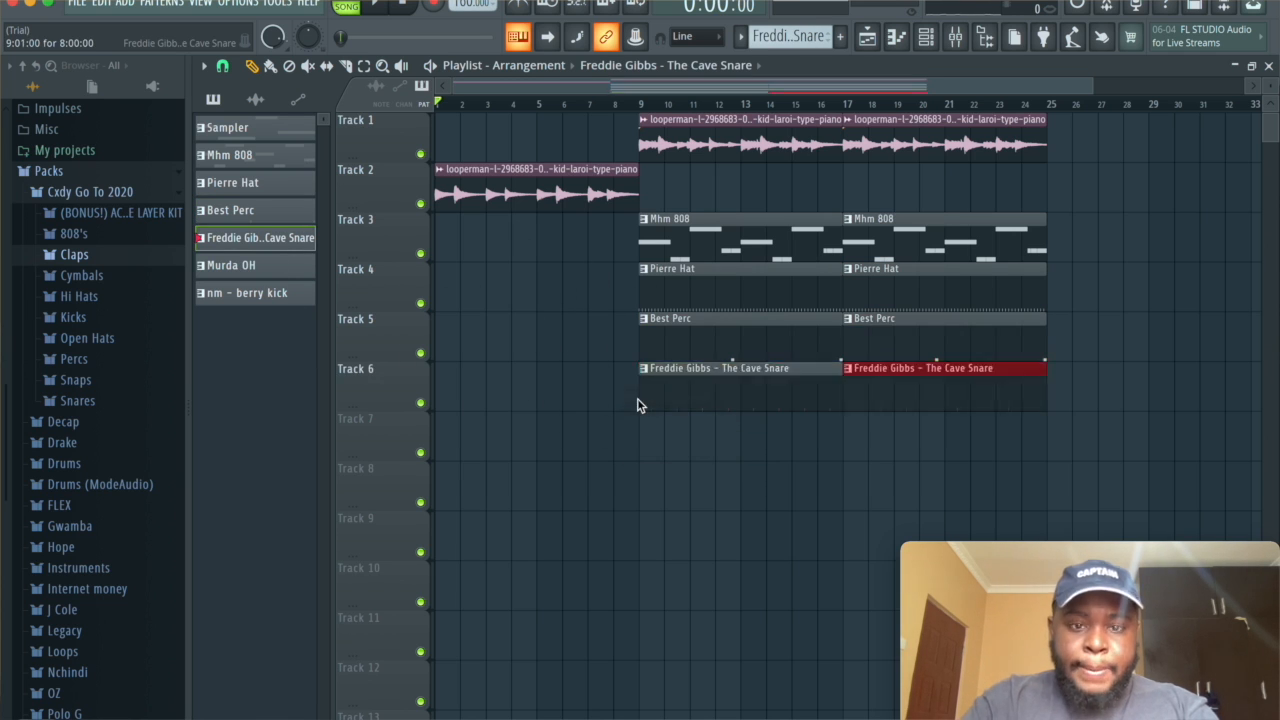
# Step: Place Murda OH clips on Track 7 at bars 9 and 17, and an nm - berry kick clip on Track 8 at bar 17
pyautogui.moveTo(257, 268); pyautogui.dragTo(641, 441)
pyautogui.hotkey('ctrl', 'b')
pyautogui.hotkey('ctrl', 'b')
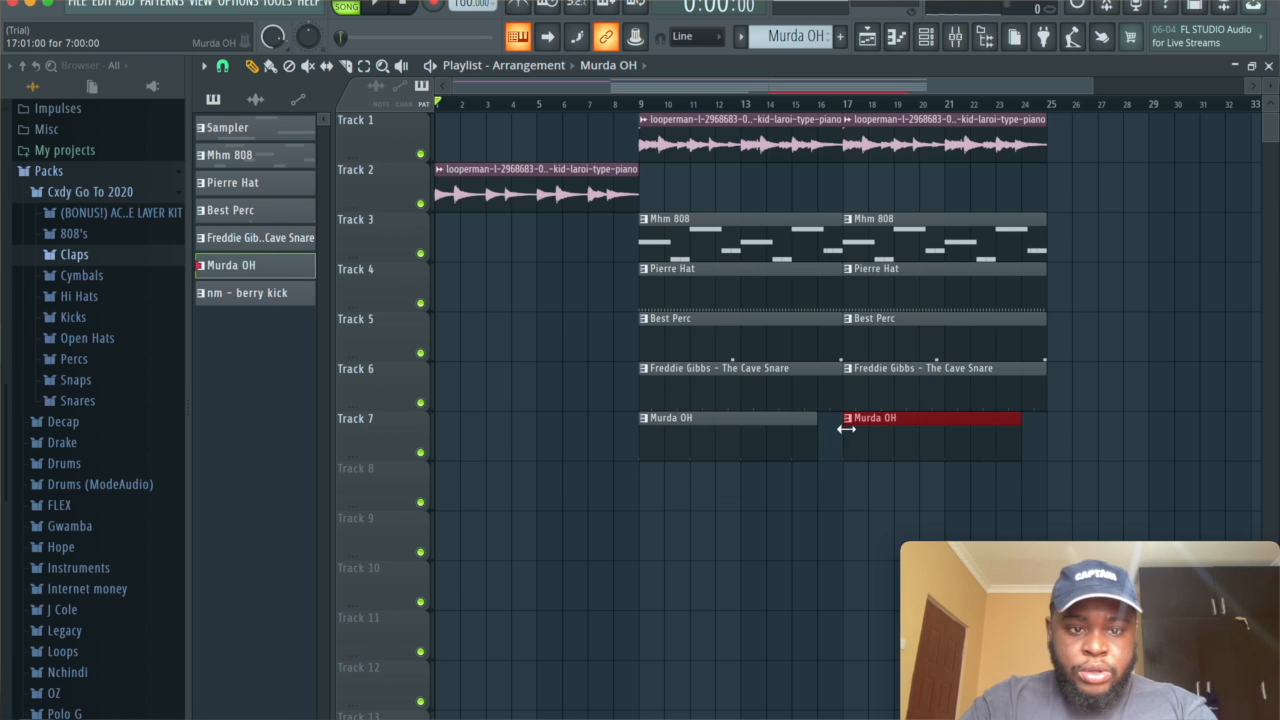
pyautogui.moveTo(270, 296); pyautogui.dragTo(842, 476)
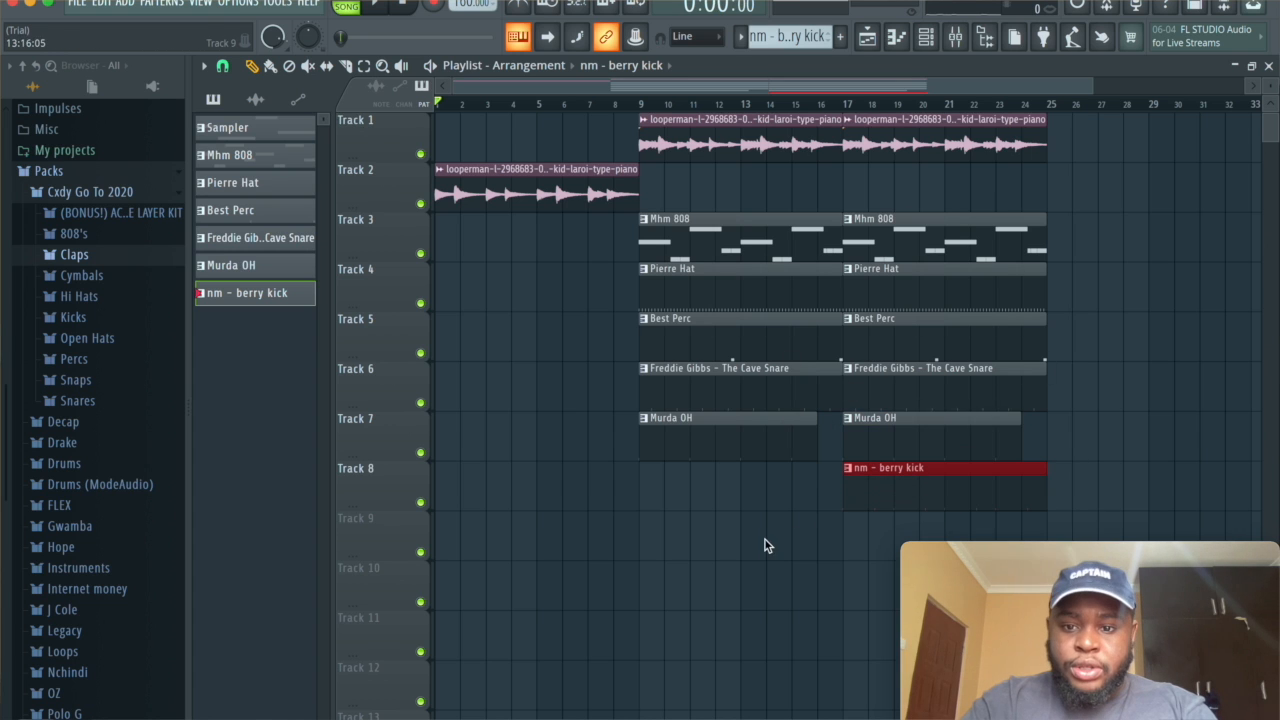
# Step: Select the five clips starting at bar 9 on Tracks 3 to 7 and shorten their ends by one beat
pyautogui.moveTo(841, 443); pyautogui.dragTo(826, 251)
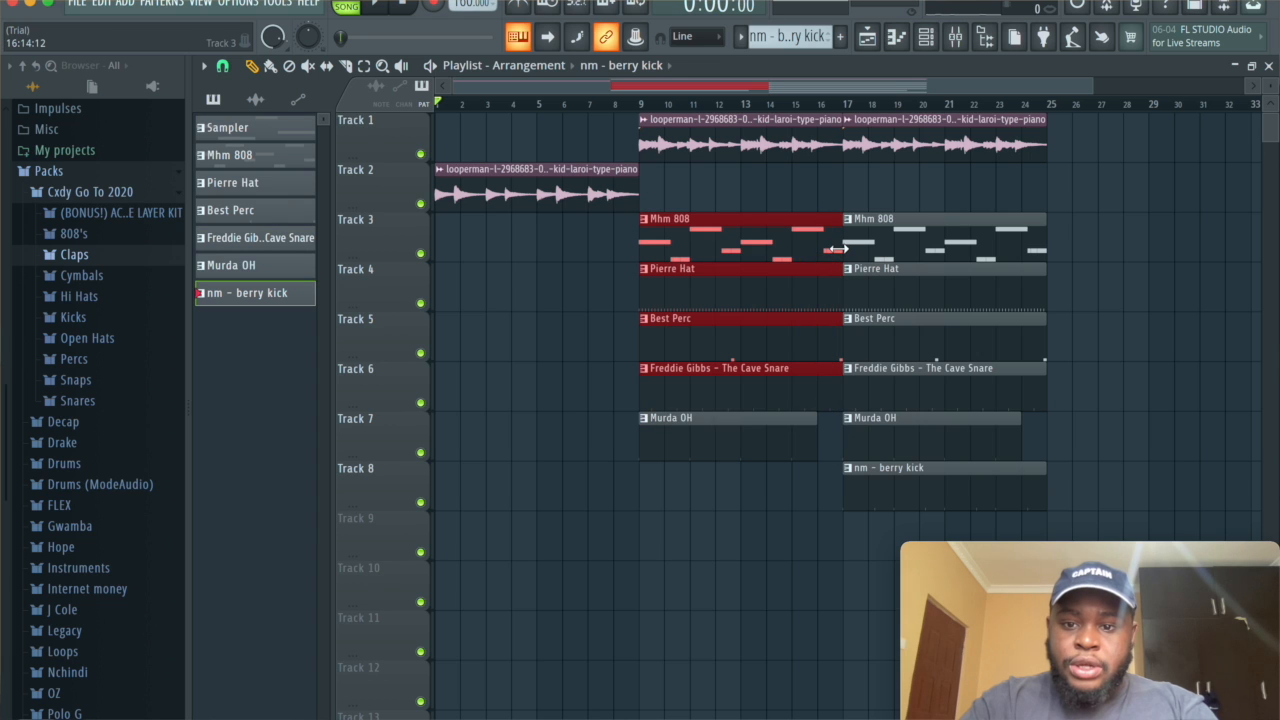
pyautogui.click(222, 65)
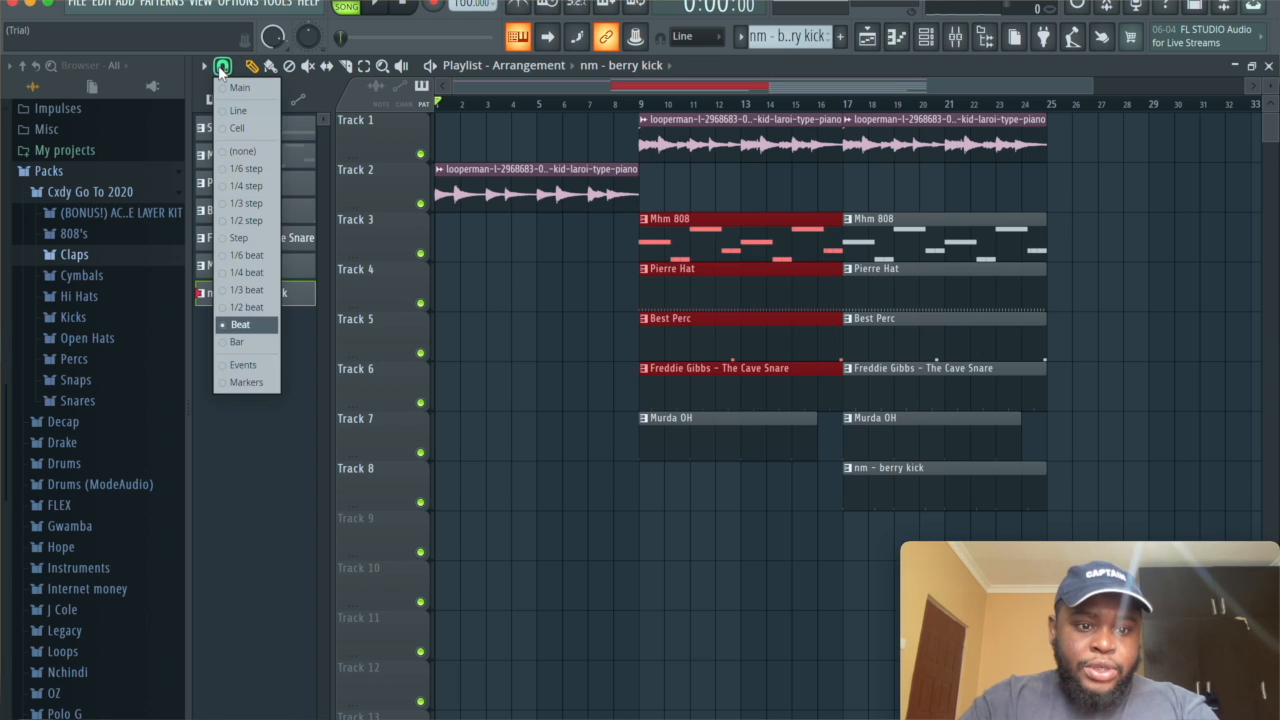
pyautogui.click(490, 60)
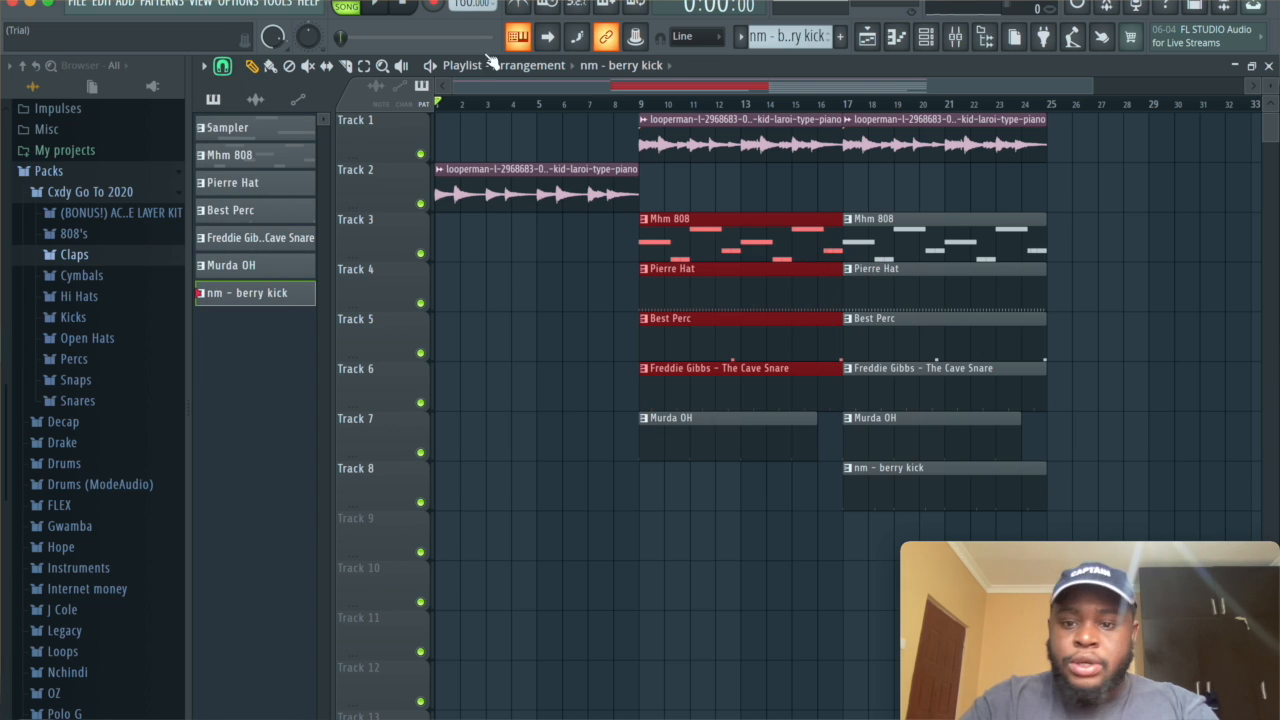
pyautogui.click(845, 242)
pyautogui.moveTo(830, 420); pyautogui.dragTo(832, 237)
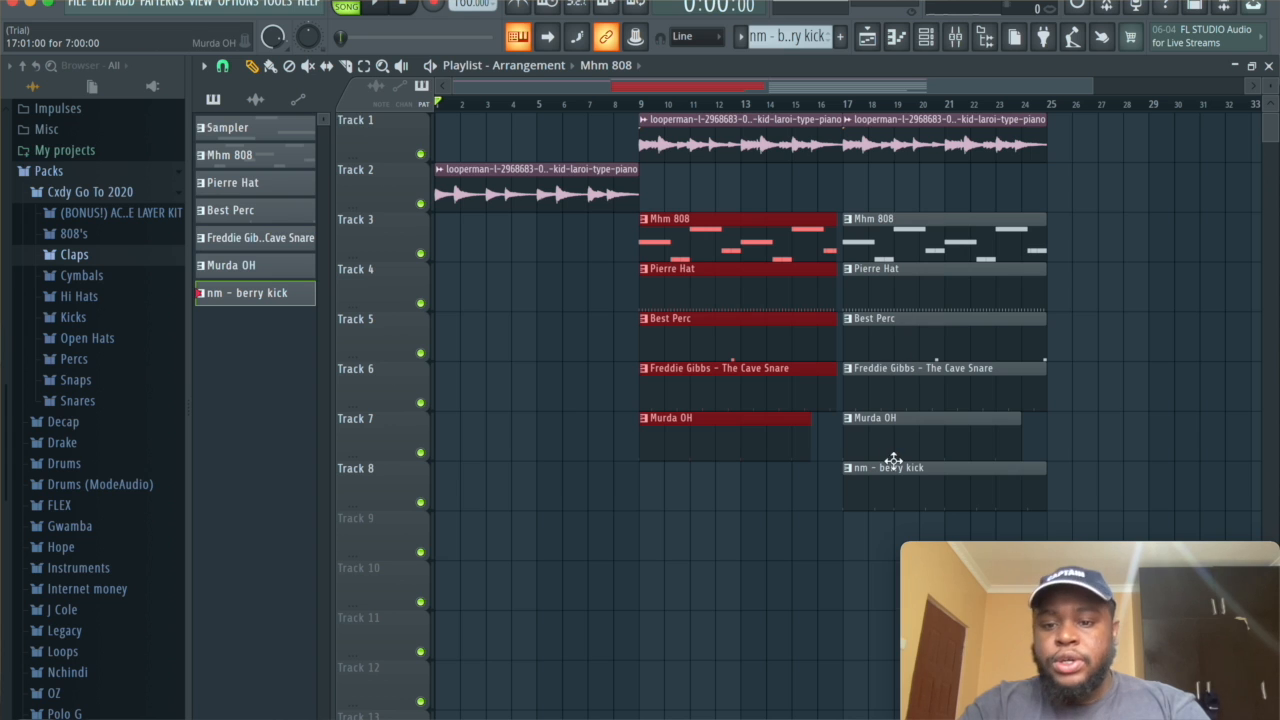
# Step: Copy the Track 2 piano loop to bar 25 and duplicate it to bar 33
pyautogui.moveTo(532, 180); pyautogui.dragTo(1150, 182)
pyautogui.hotkey('ctrl', 'b')
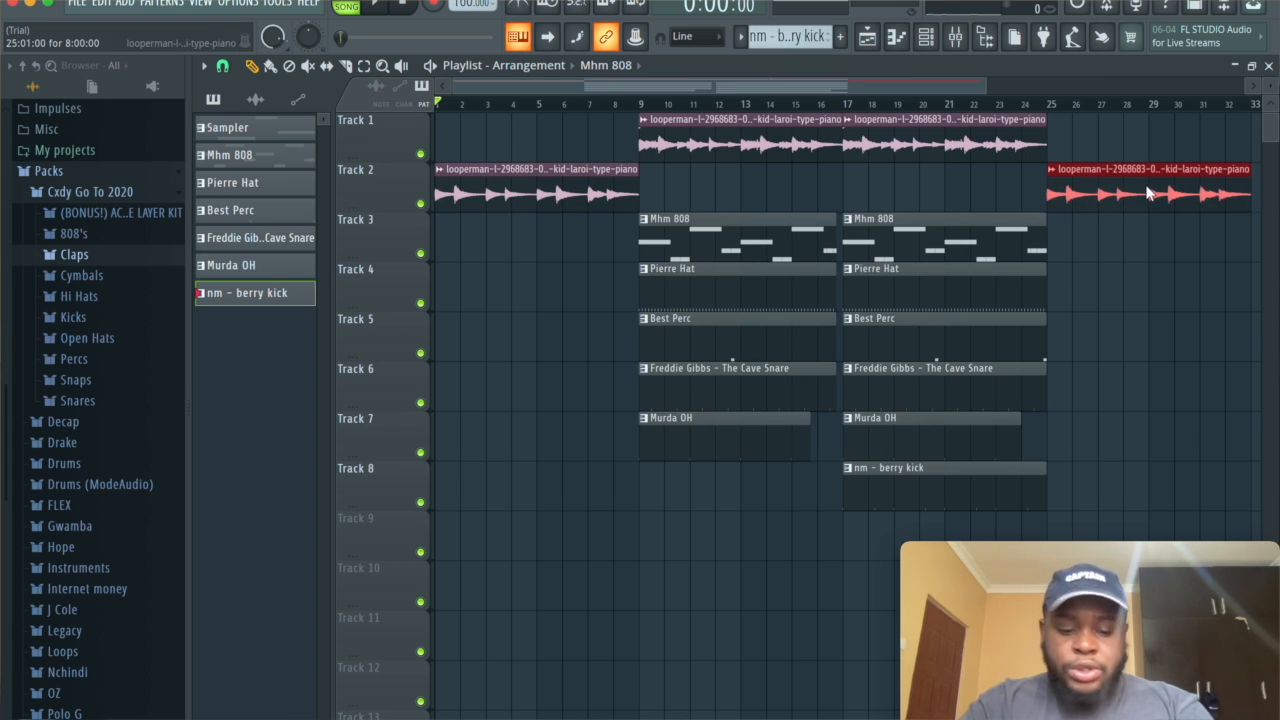
pyautogui.hscroll(5, 677, 341)
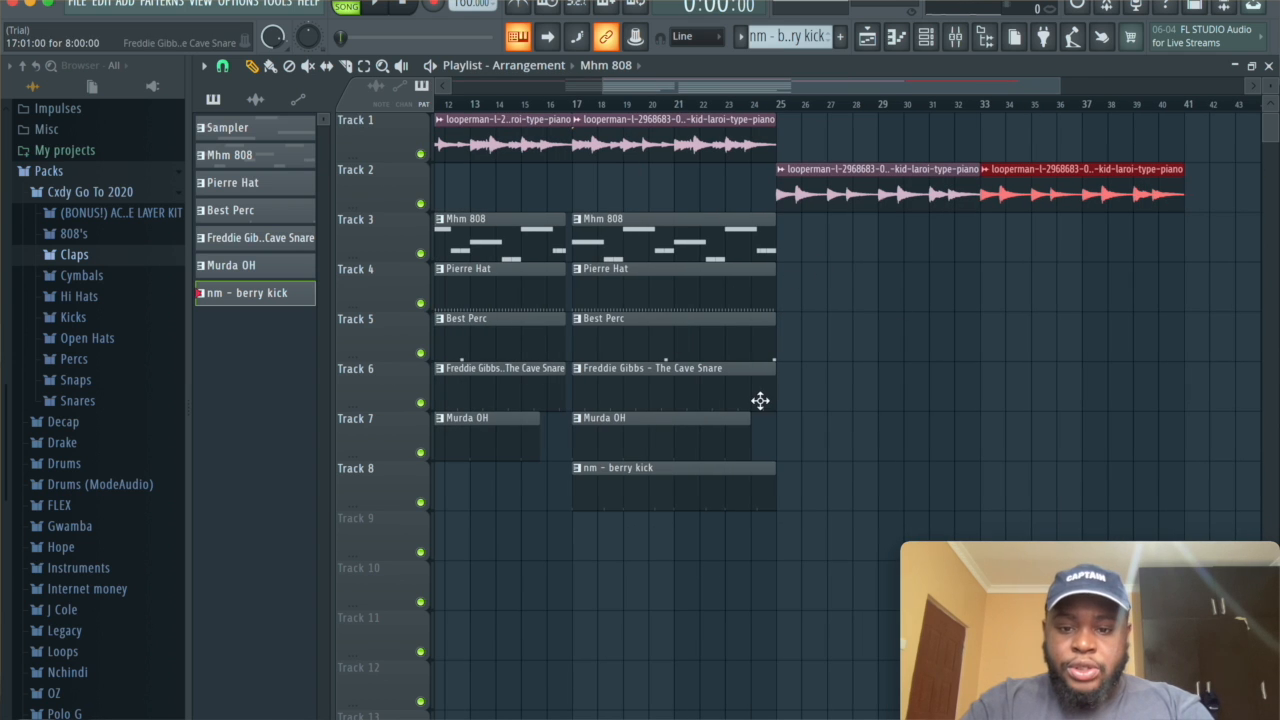
# Step: Duplicate the nm - berry kick clip on Track 8 to bars 25 and 33
pyautogui.moveTo(736, 553); pyautogui.dragTo(728, 541)
pyautogui.click(669, 482)
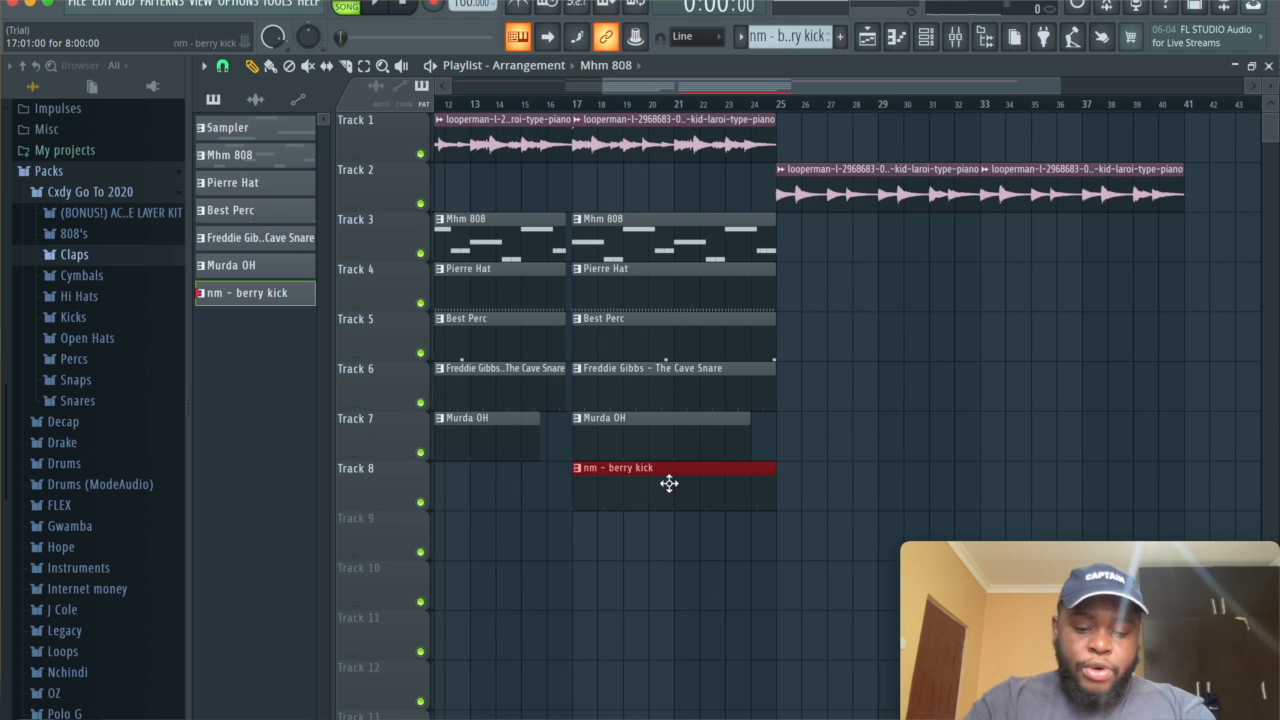
pyautogui.hotkey('ctrl', 'b')
pyautogui.hotkey('ctrl', 'b')
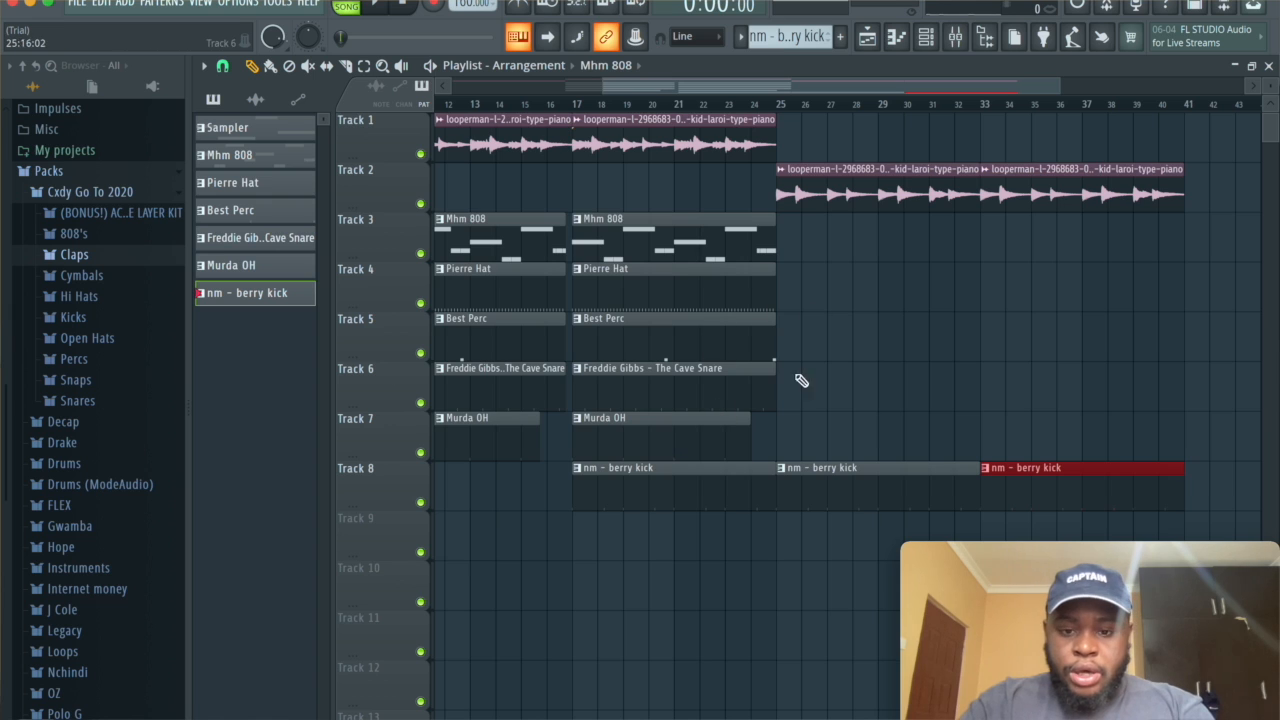
# Step: Copy the Murda OH and Best Perc clips from bar 17 to bar 25
pyautogui.click(728, 437)
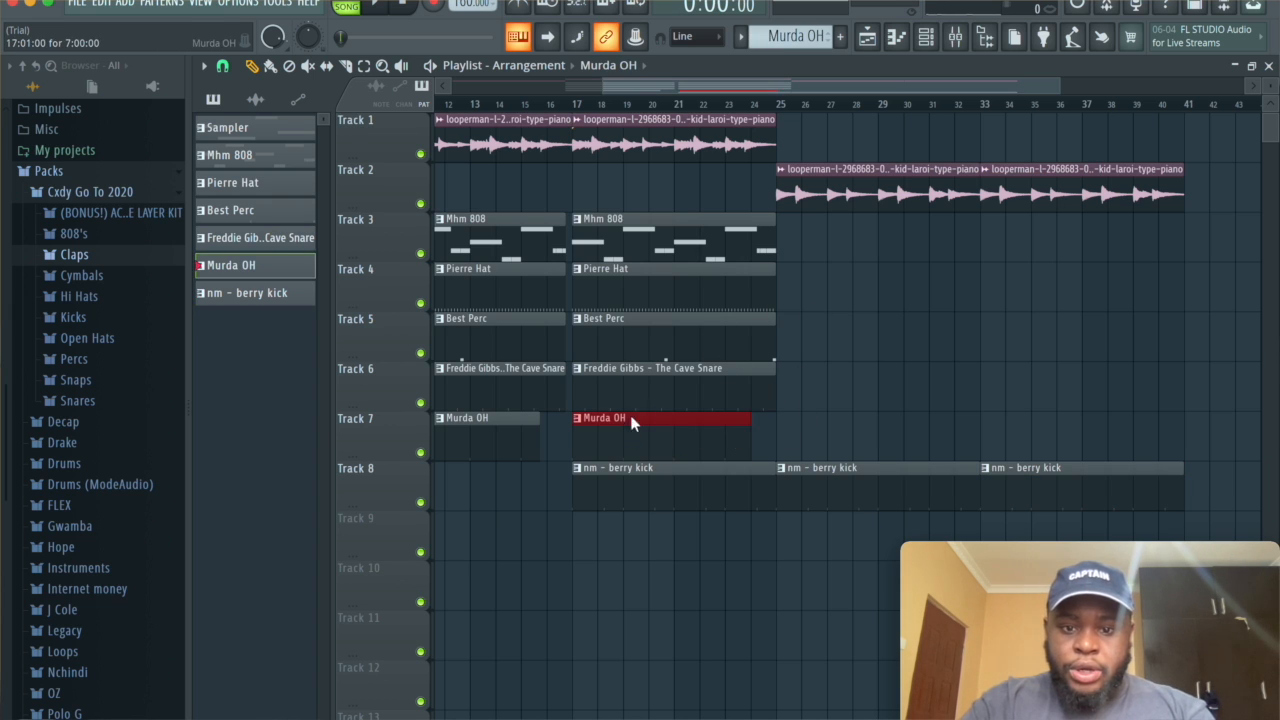
pyautogui.keyDown('ctrl'); pyautogui.click(660, 341); pyautogui.keyUp('ctrl')
pyautogui.moveTo(617, 435); pyautogui.dragTo(819, 426)
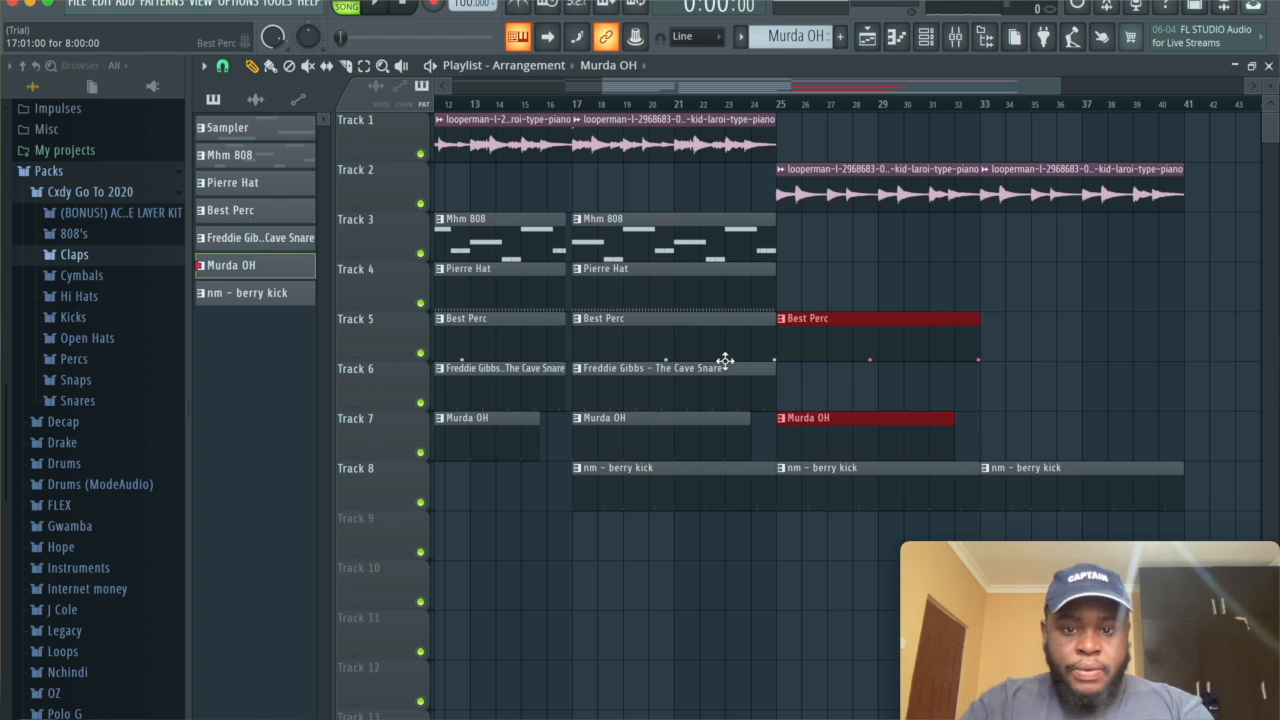
# Step: Copy the Pierre Hat, The Cave Snare and Mhm 808 clips from bar 17 to bar 33, and play the arrangement from the start
pyautogui.click(722, 297)
pyautogui.moveTo(700, 304); pyautogui.dragTo(1107, 285)
pyautogui.moveTo(675, 390); pyautogui.dragTo(1060, 393)
pyautogui.moveTo(635, 243); pyautogui.dragTo(1042, 241)
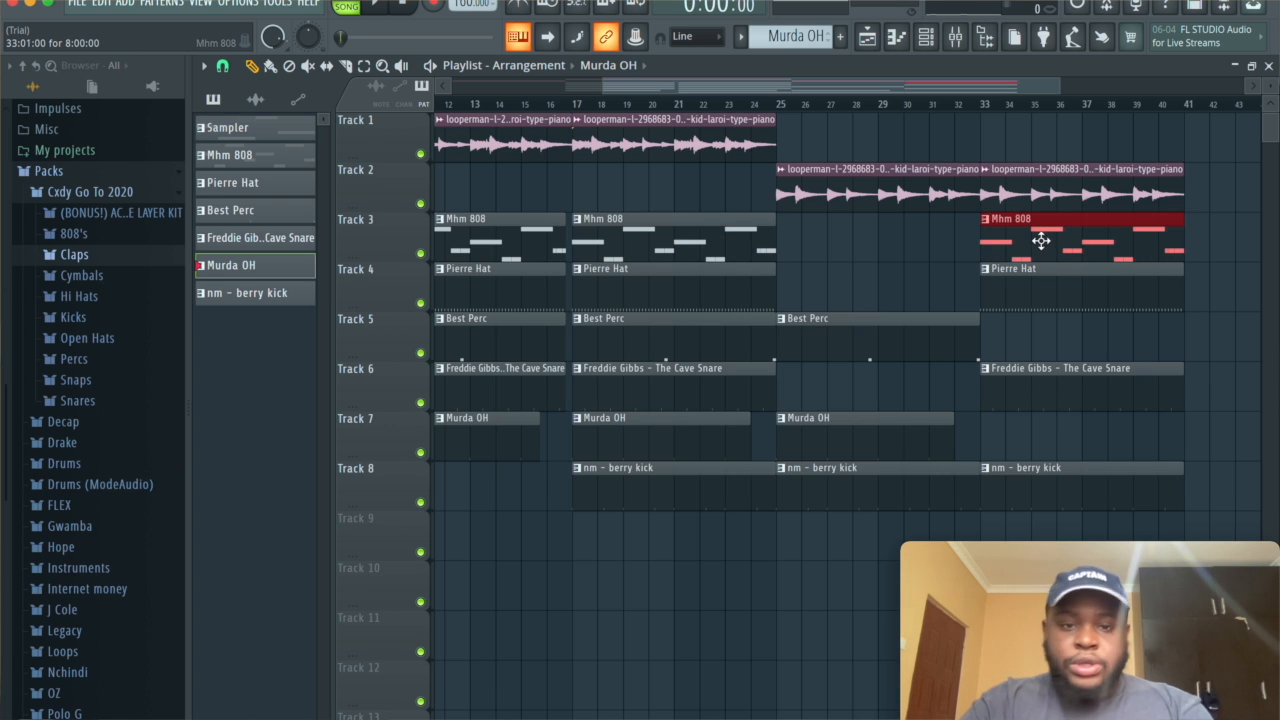
pyautogui.moveTo(612, 81); pyautogui.dragTo(250, 82)
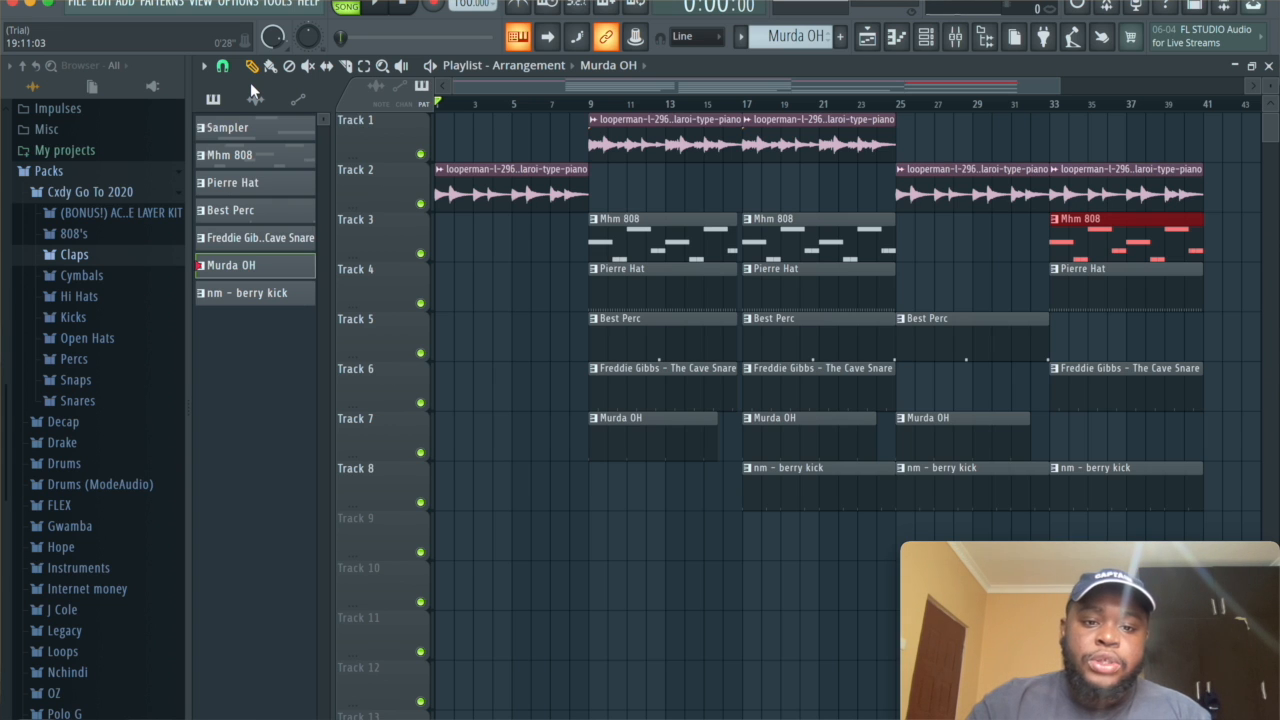
pyautogui.press('space')
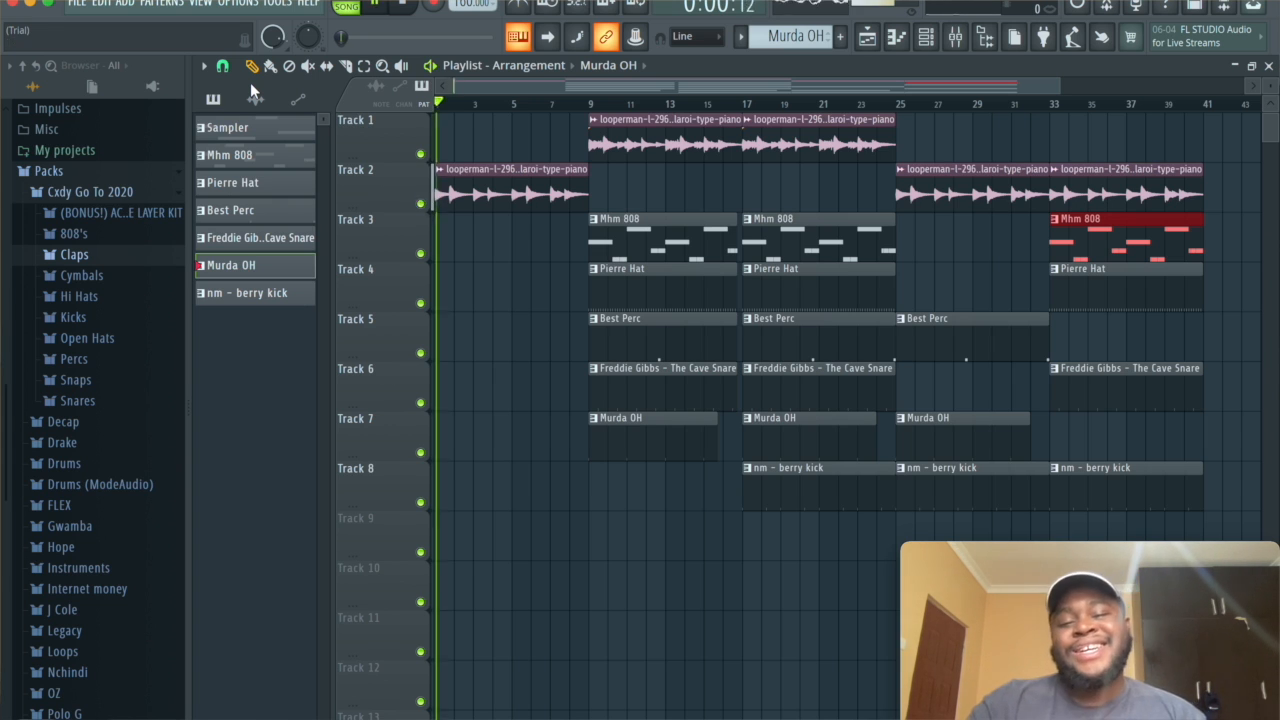